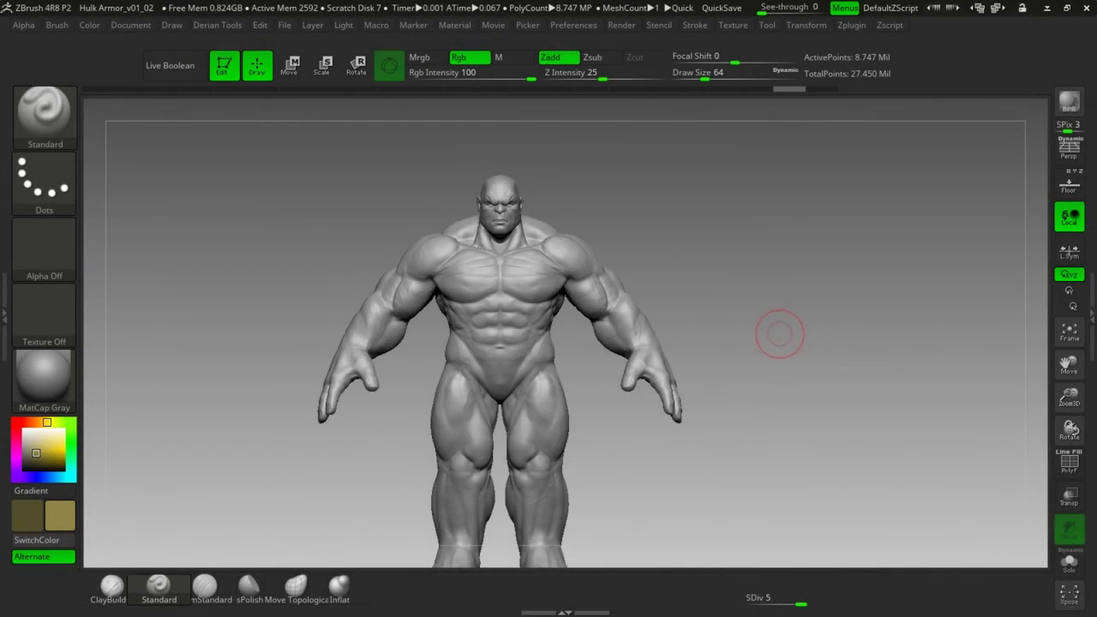
- Show the Spotlight color palette over the full body, sample the active colors with it and hide the palette
{"action": "left_click_drag", "start_coordinate": [781, 333], "coordinate": [779, 269], "text": "alt"}
{"action": "mouse_move", "coordinate": [727, 320]}
{"action": "left_mouse_down", "text": "alt"}
{"action": "mouse_move", "coordinate": [735, 301]}
{"action": "mouse_move", "coordinate": [759, 299]}
{"action": "mouse_move", "coordinate": [769, 315]}
{"action": "left_mouse_up", "text": "alt"}
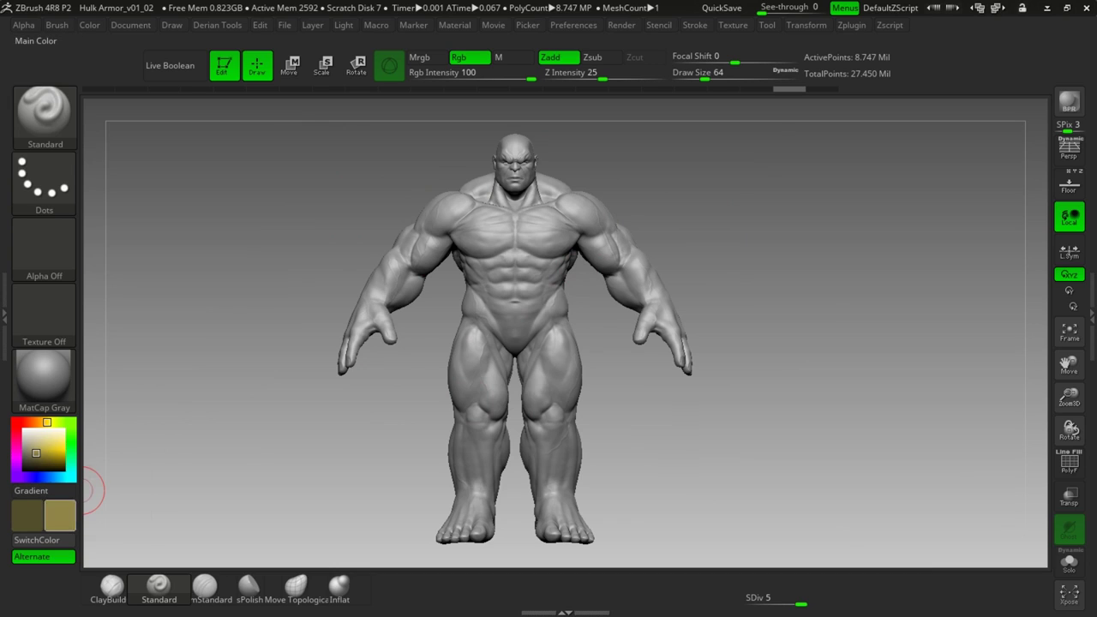
{"action": "key", "text": "shift+z"}
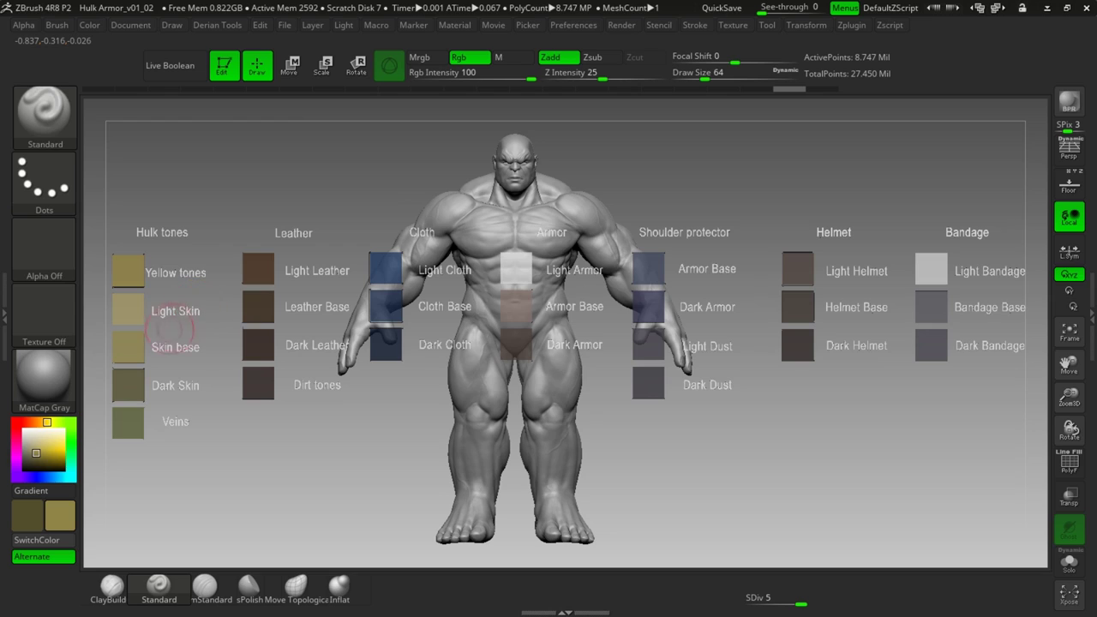
{"action": "key", "text": "z"}
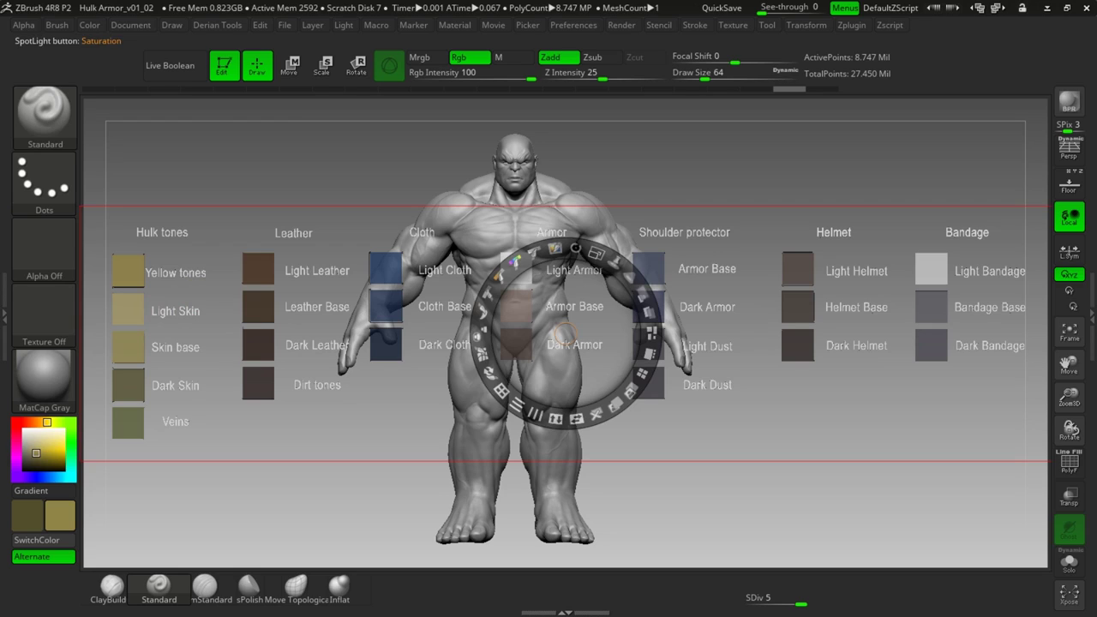
{"action": "key", "text": "c"}
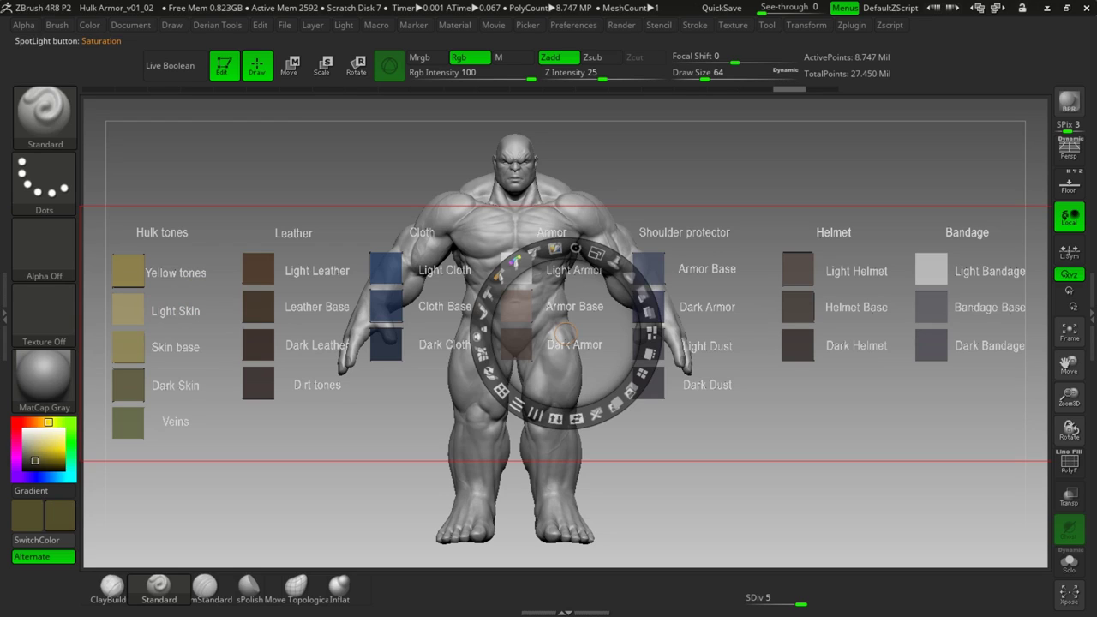
{"action": "key", "text": "c"}
{"action": "key", "text": "shift+z"}
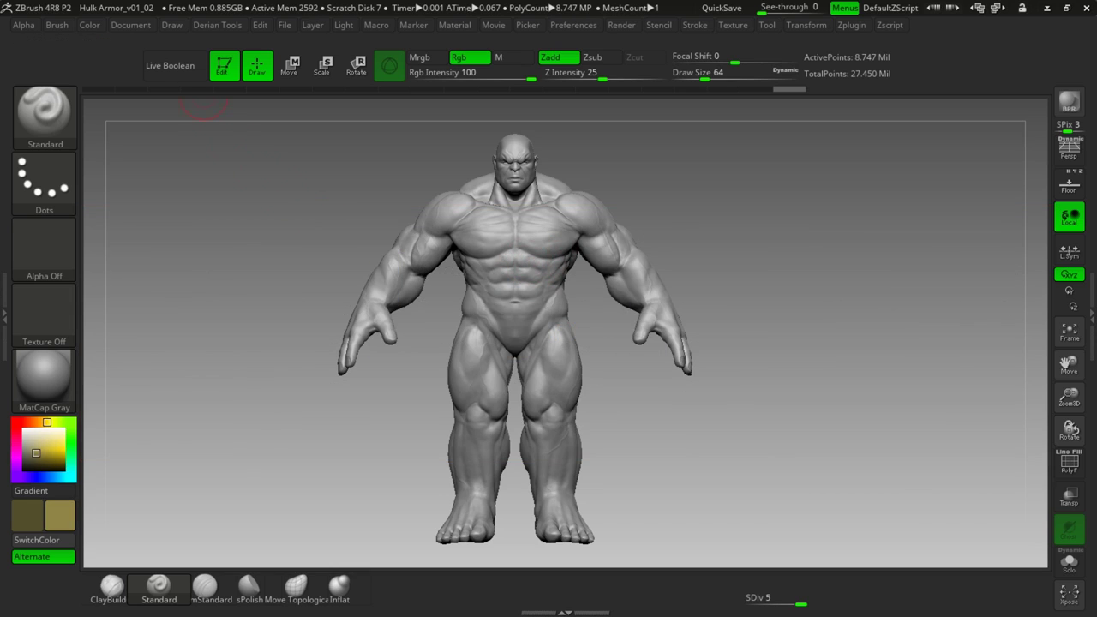
- Fill the whole body with the active olive skin color and apply the SkinShade4 material
{"action": "left_click", "coordinate": [89, 24]}
{"action": "left_click", "coordinate": [121, 318]}
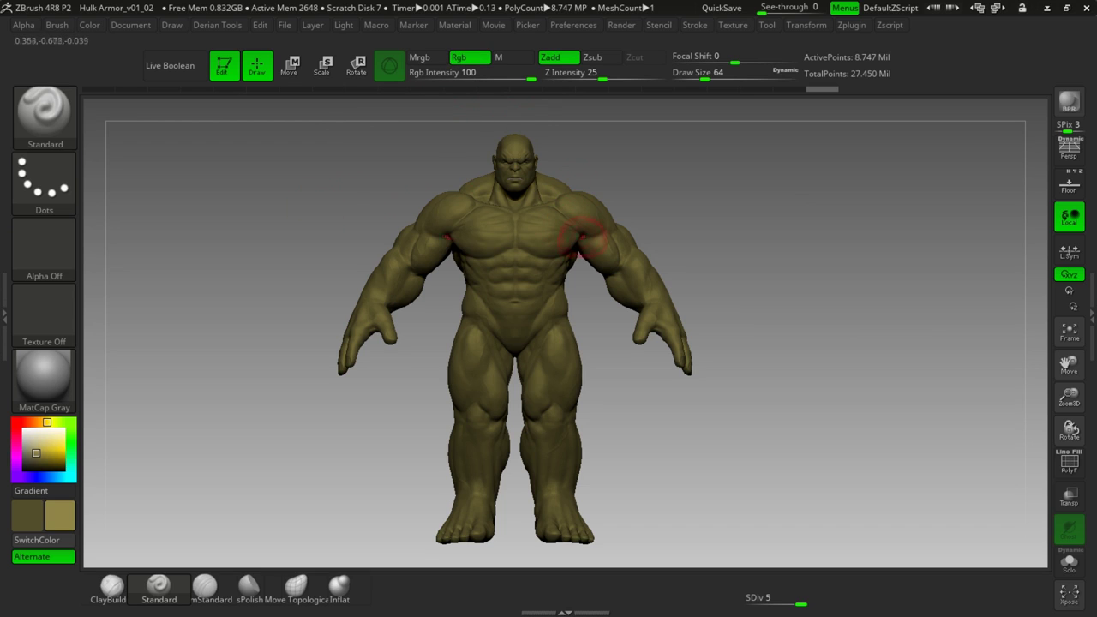
{"action": "left_click", "coordinate": [85, 381]}
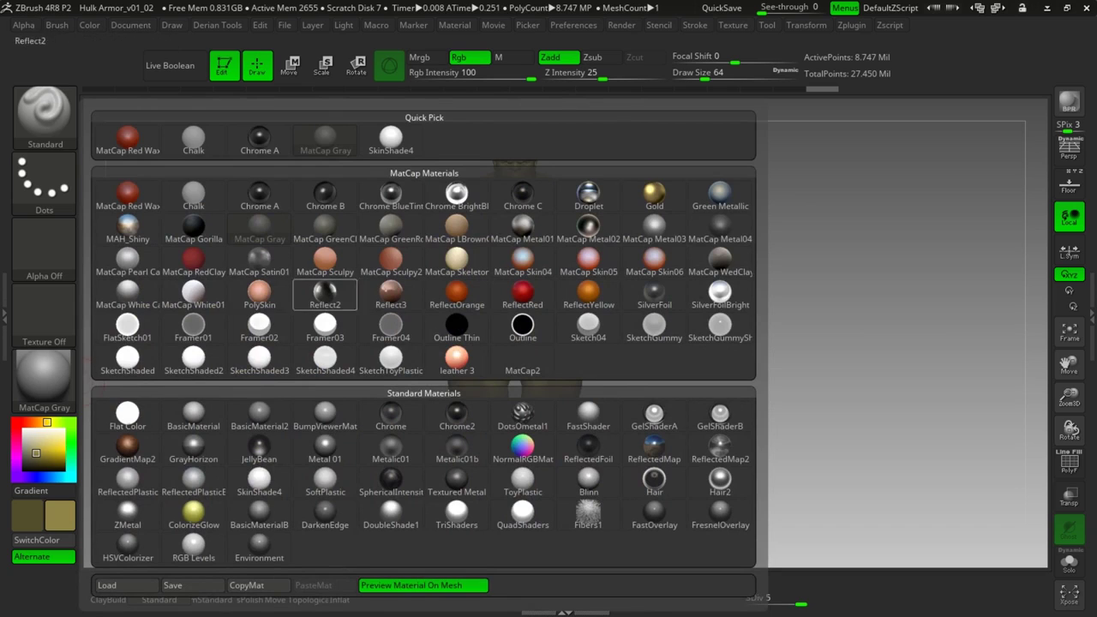
{"action": "mouse_move", "coordinate": [391, 139]}
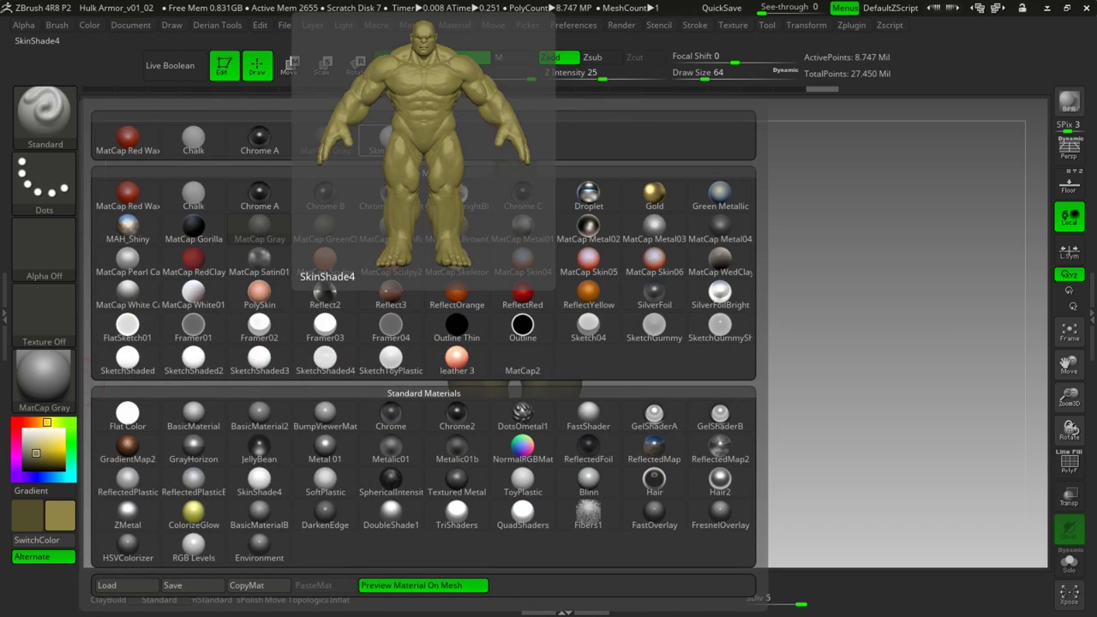
{"action": "left_click", "coordinate": [391, 139]}
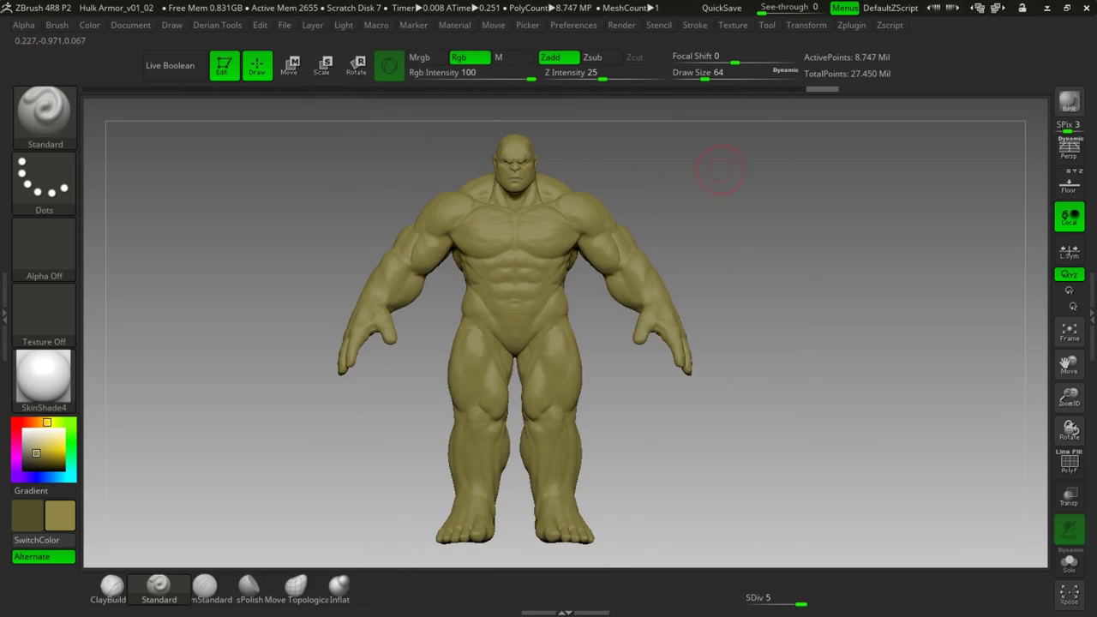
- Select the ClayBuildup brush without an alpha, with focal shift 0 and draw size 35
{"action": "left_click_drag", "start_coordinate": [716, 173], "coordinate": [787, 182], "text": "alt"}
{"action": "left_click_drag", "start_coordinate": [683, 112], "coordinate": [646, 250], "text": "alt"}
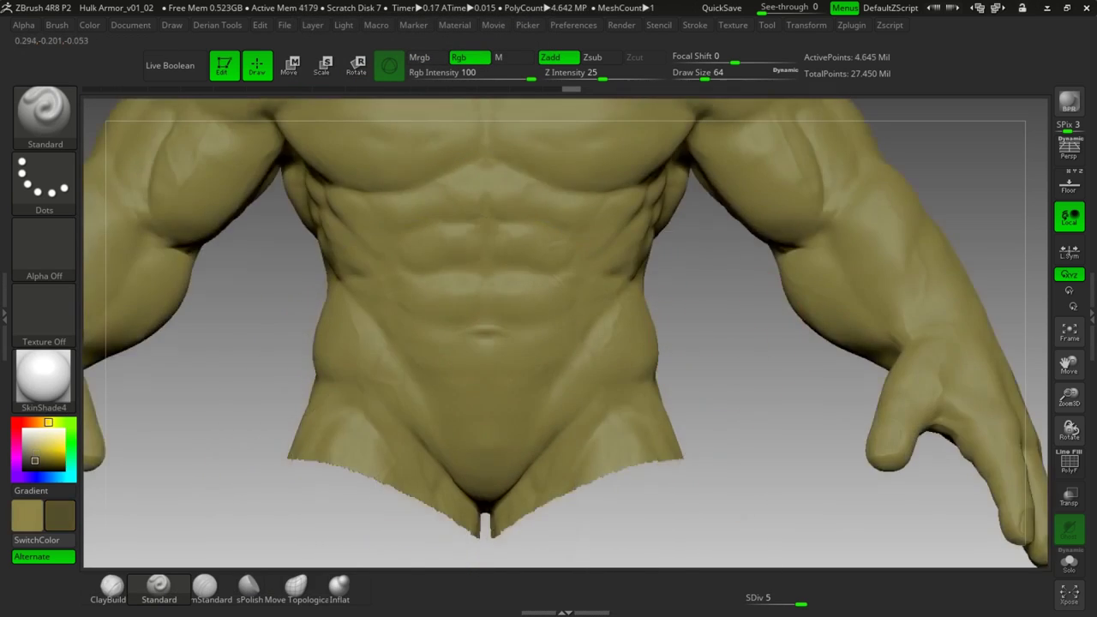
{"action": "left_click_drag", "start_coordinate": [646, 250], "coordinate": [663, 341], "text": "alt"}
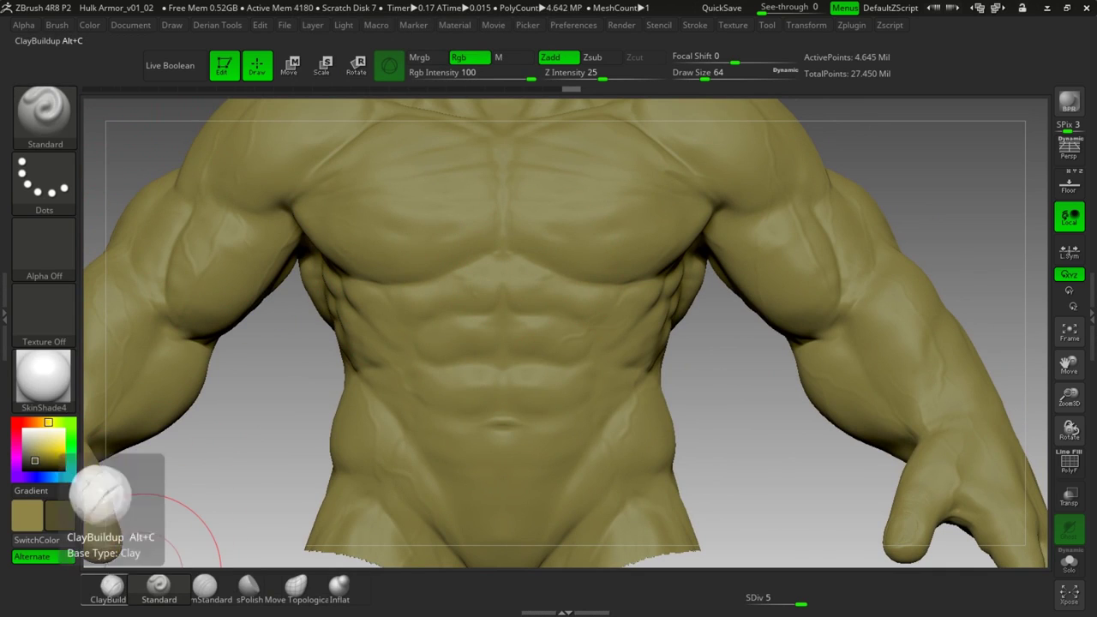
{"action": "left_click", "coordinate": [109, 586]}
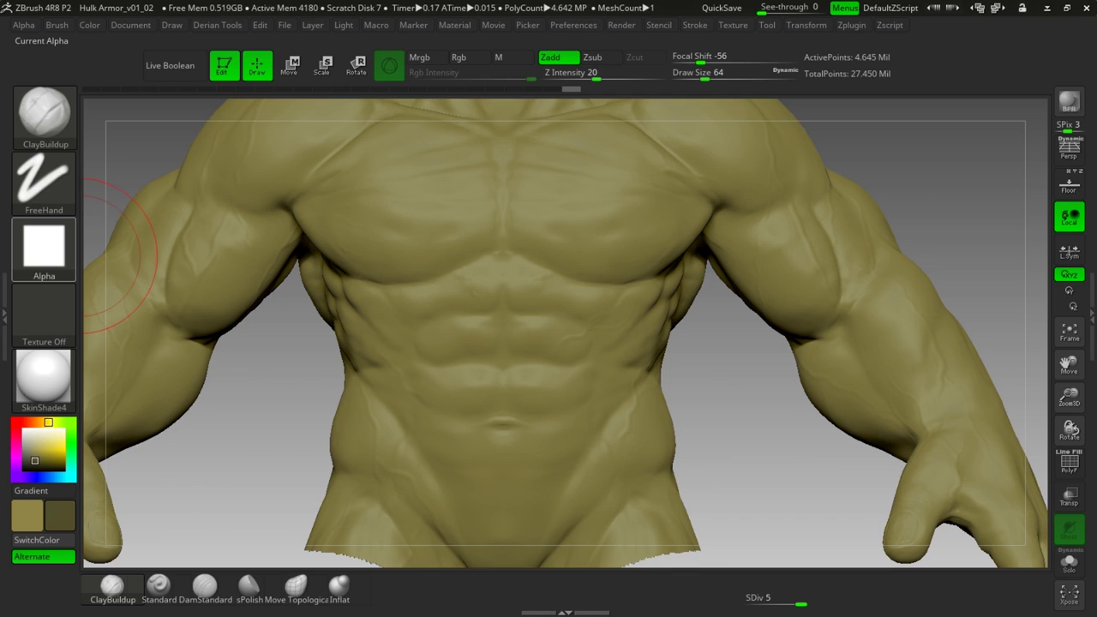
{"action": "left_click", "coordinate": [44, 249]}
{"action": "left_click", "coordinate": [129, 246]}
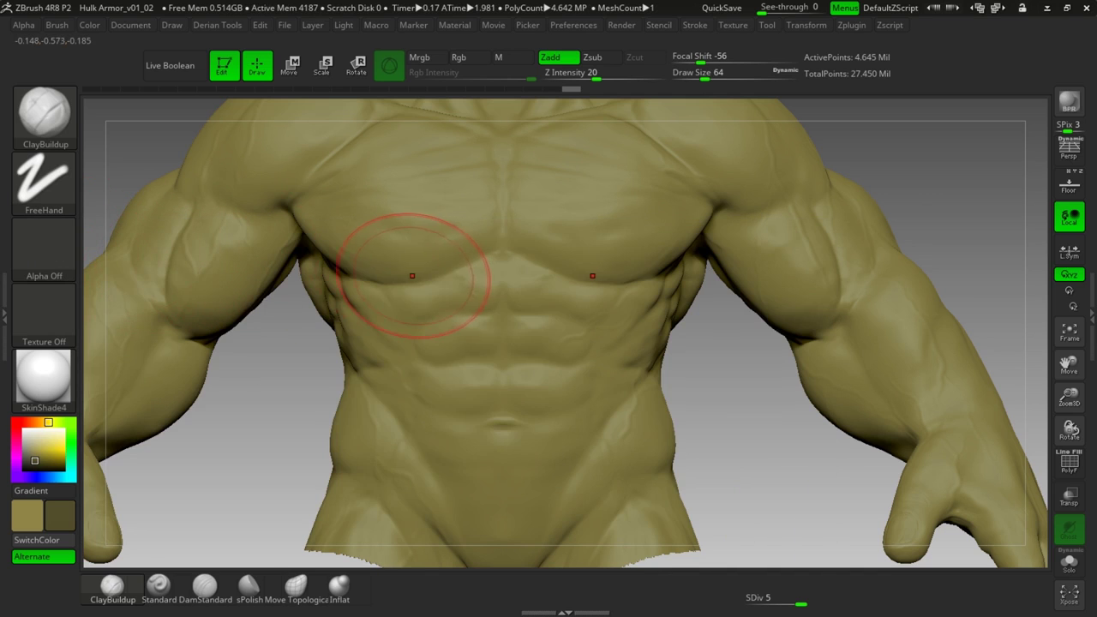
{"action": "key", "text": "space"}
{"action": "left_click_drag", "start_coordinate": [413, 291], "coordinate": [445, 291]}
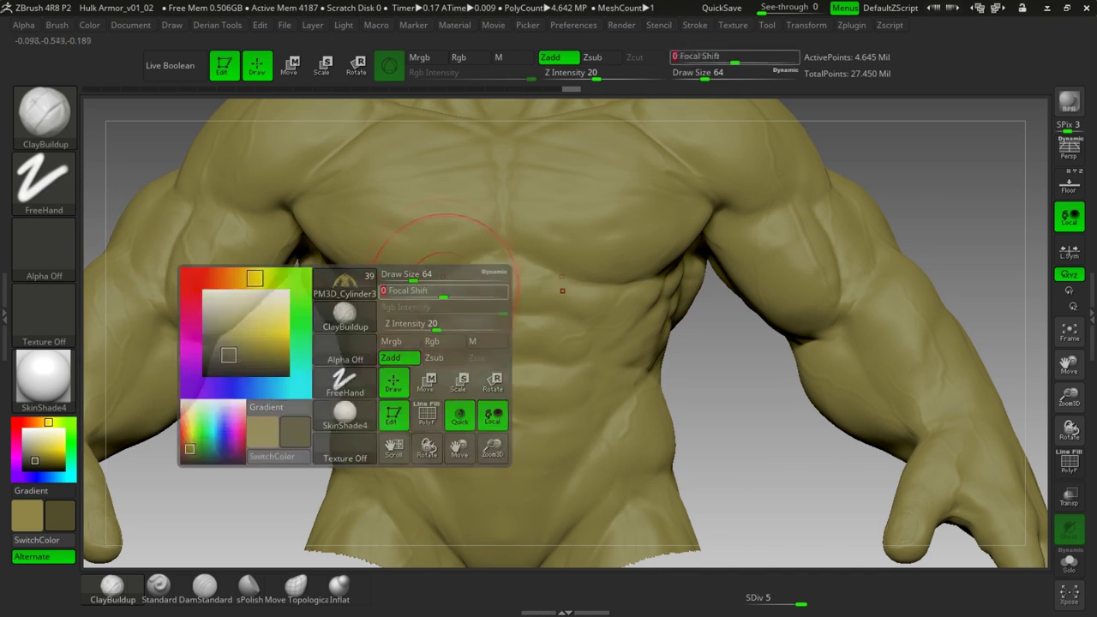
{"action": "key", "text": "space"}
{"action": "left_click_drag", "start_coordinate": [536, 266], "coordinate": [528, 266]}
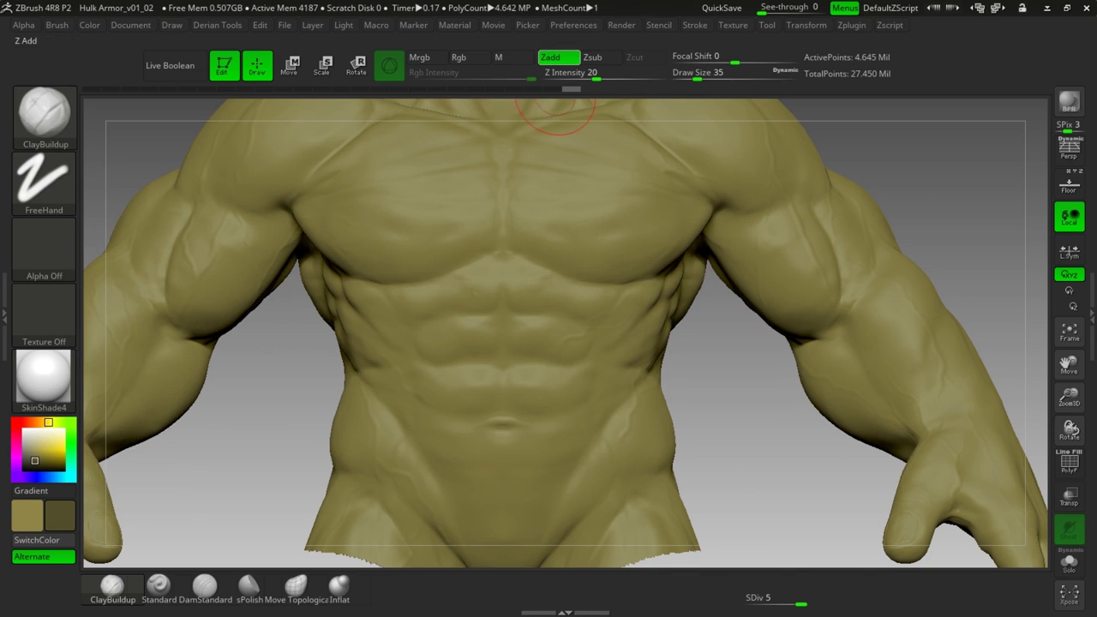
- Turn off Zadd and enable Rgb for the brush, with Rgb Intensity set to 5
{"action": "left_click", "coordinate": [557, 58]}
{"action": "left_click", "coordinate": [469, 56]}
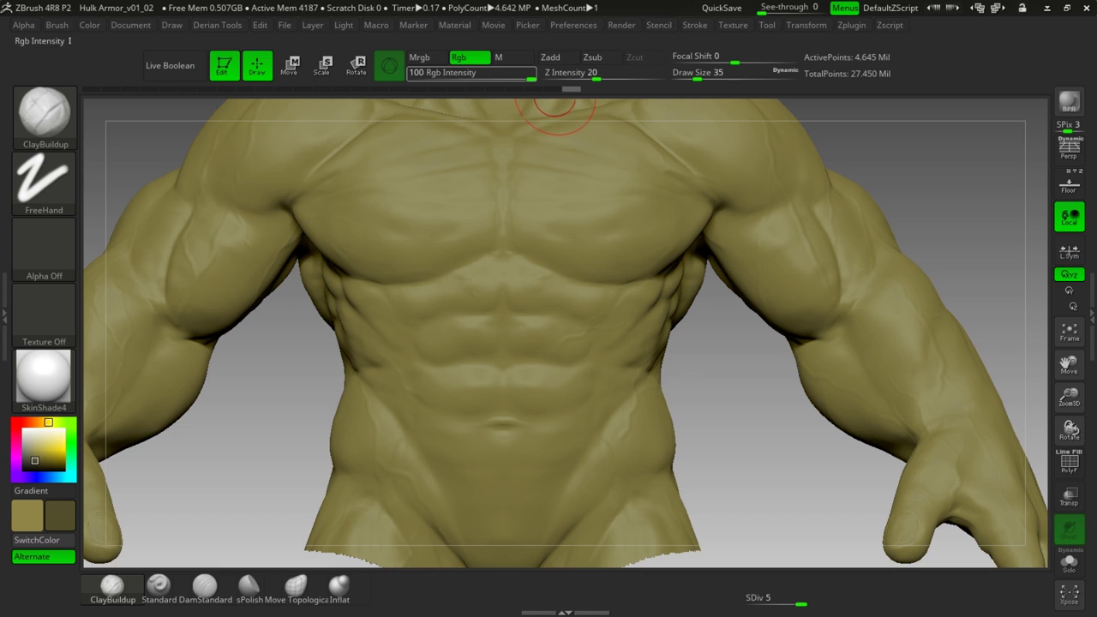
{"action": "left_click_drag", "start_coordinate": [463, 74], "coordinate": [440, 75]}
{"action": "key", "text": "Return"}
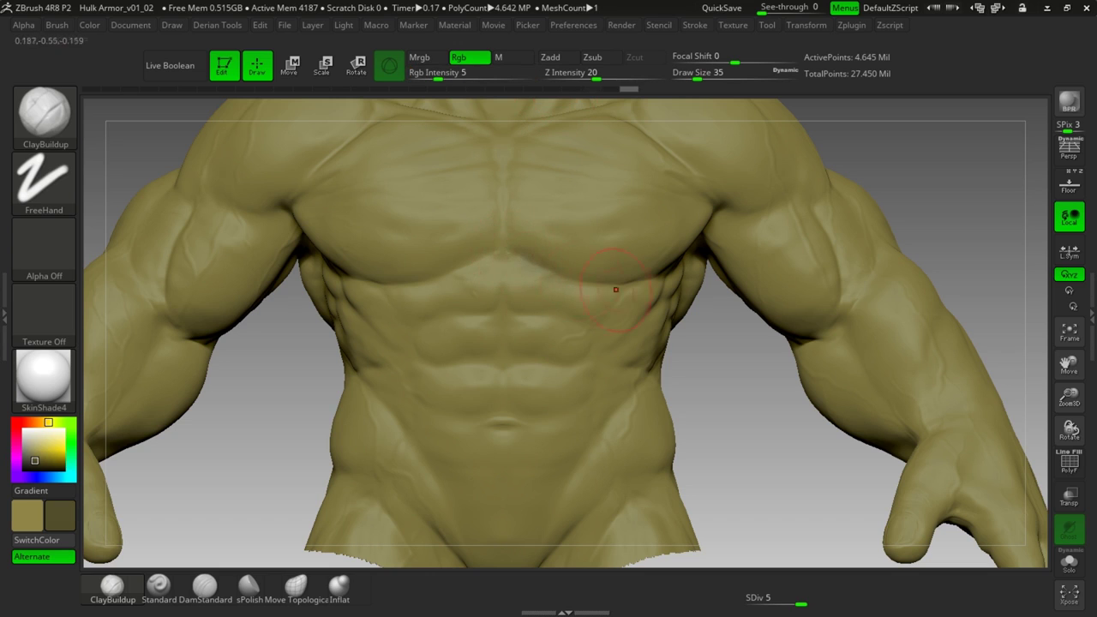
- Reduce the brush's draw size to 20 for shading the side of the torso
{"action": "left_click_drag", "start_coordinate": [710, 379], "coordinate": [697, 343]}
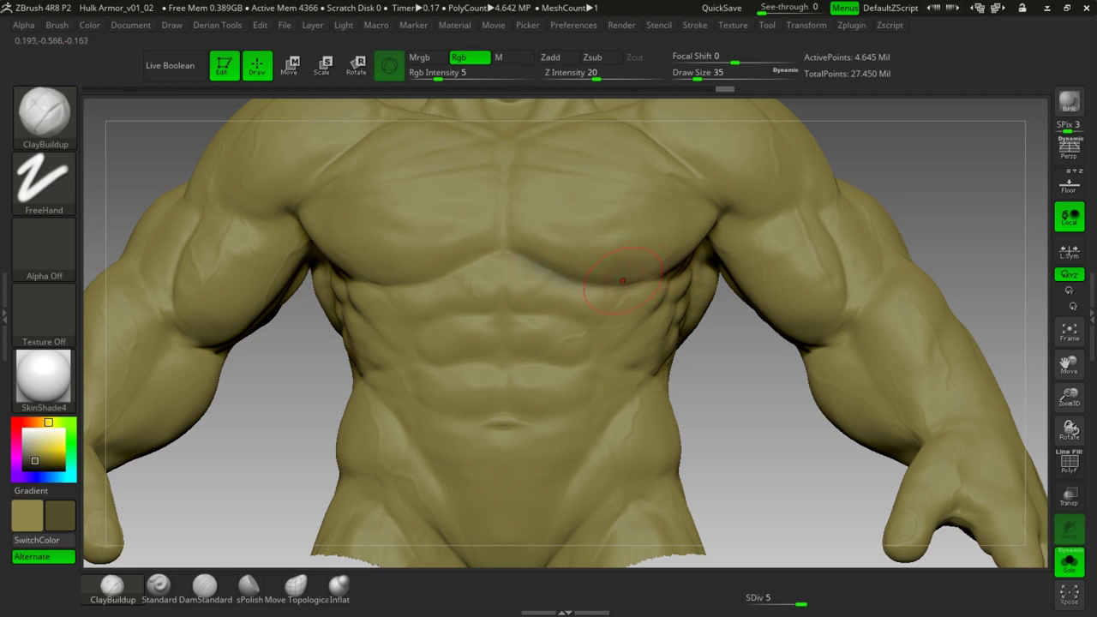
{"action": "mouse_move", "coordinate": [796, 382]}
{"action": "left_mouse_down"}
{"action": "mouse_move", "coordinate": [702, 361]}
{"action": "mouse_move", "coordinate": [717, 331]}
{"action": "left_mouse_up"}
{"action": "key", "text": "space"}
{"action": "key", "text": "space"}
{"action": "left_click_drag", "start_coordinate": [691, 279], "coordinate": [686, 280]}
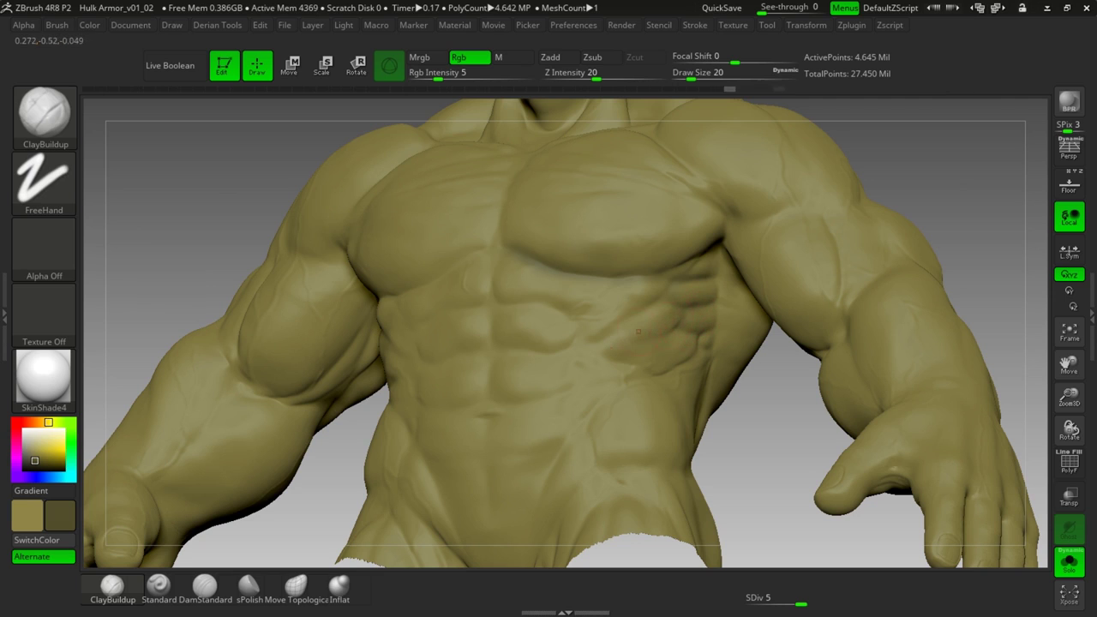
- Try darkening the side ribs and upper abdomen at Rgb Intensity 5, and undo the three strokes
{"action": "left_click_drag", "start_coordinate": [659, 347], "coordinate": [632, 358]}
{"action": "left_click_drag", "start_coordinate": [680, 324], "coordinate": [619, 362]}
{"action": "mouse_move", "coordinate": [600, 316]}
{"action": "left_mouse_down"}
{"action": "mouse_move", "coordinate": [579, 332]}
{"action": "mouse_move", "coordinate": [516, 282]}
{"action": "mouse_move", "coordinate": [513, 292]}
{"action": "left_mouse_up"}
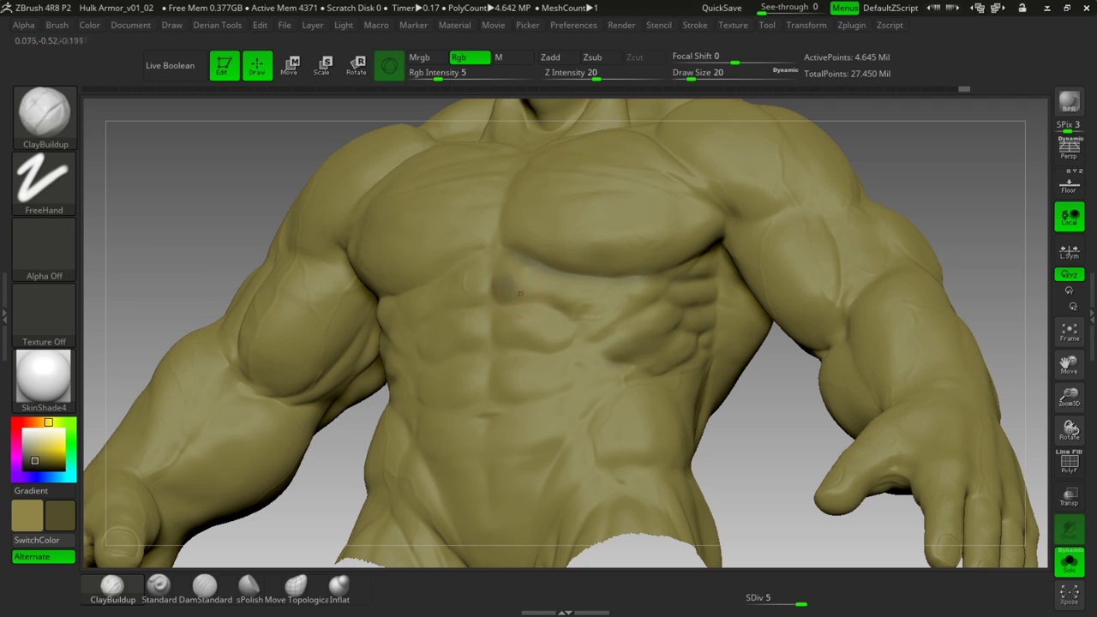
{"action": "key", "text": "ctrl+z"}
{"action": "key", "text": "ctrl+z"}
{"action": "key", "text": "ctrl+z"}
- Set the Rgb Intensity to 2 and softly darken the recesses below the sternum and across the upper abdomen
{"action": "left_click", "coordinate": [432, 74]}
{"action": "type", "text": "2"}
{"action": "key", "text": "Return"}
{"action": "mouse_move", "coordinate": [520, 292]}
{"action": "left_mouse_down"}
{"action": "mouse_move", "coordinate": [543, 287]}
{"action": "mouse_move", "coordinate": [552, 310]}
{"action": "mouse_move", "coordinate": [569, 303]}
{"action": "left_mouse_up"}
{"action": "mouse_move", "coordinate": [724, 403]}
{"action": "left_mouse_down"}
{"action": "mouse_move", "coordinate": [754, 368]}
{"action": "mouse_move", "coordinate": [683, 325]}
{"action": "left_mouse_up"}
{"action": "mouse_move", "coordinate": [531, 291]}
{"action": "left_mouse_down"}
{"action": "mouse_move", "coordinate": [575, 309]}
{"action": "mouse_move", "coordinate": [597, 287]}
{"action": "mouse_move", "coordinate": [578, 293]}
{"action": "left_mouse_up"}
{"action": "left_click_drag", "start_coordinate": [507, 229], "coordinate": [501, 222]}
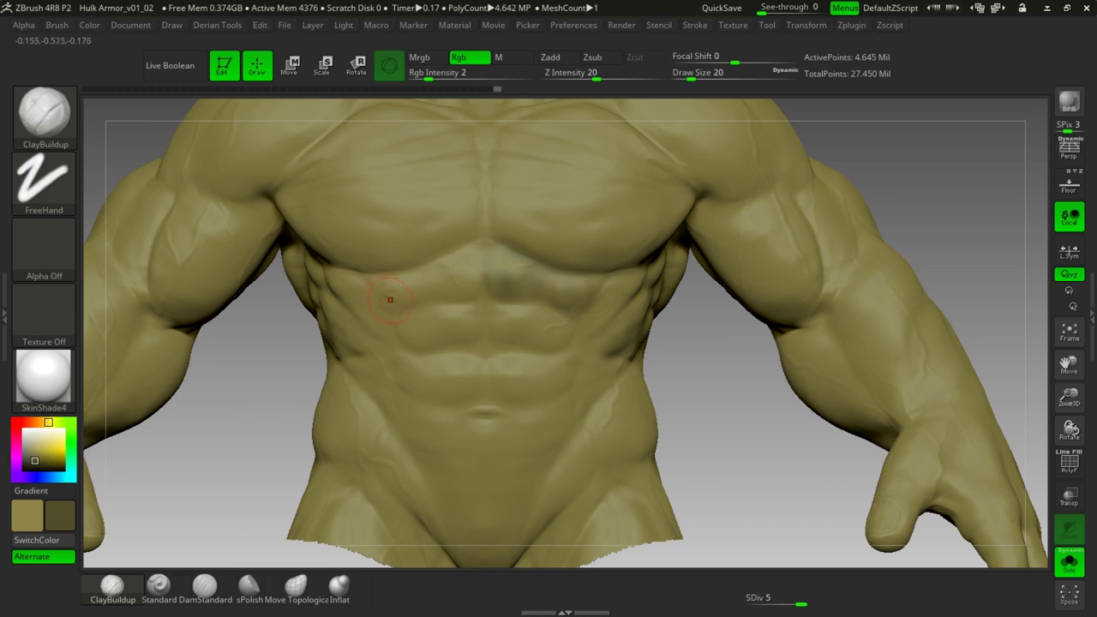
{"action": "mouse_move", "coordinate": [399, 307]}
{"action": "left_mouse_down"}
{"action": "mouse_move", "coordinate": [437, 298]}
{"action": "mouse_move", "coordinate": [487, 261]}
{"action": "mouse_move", "coordinate": [486, 242]}
{"action": "left_mouse_up"}
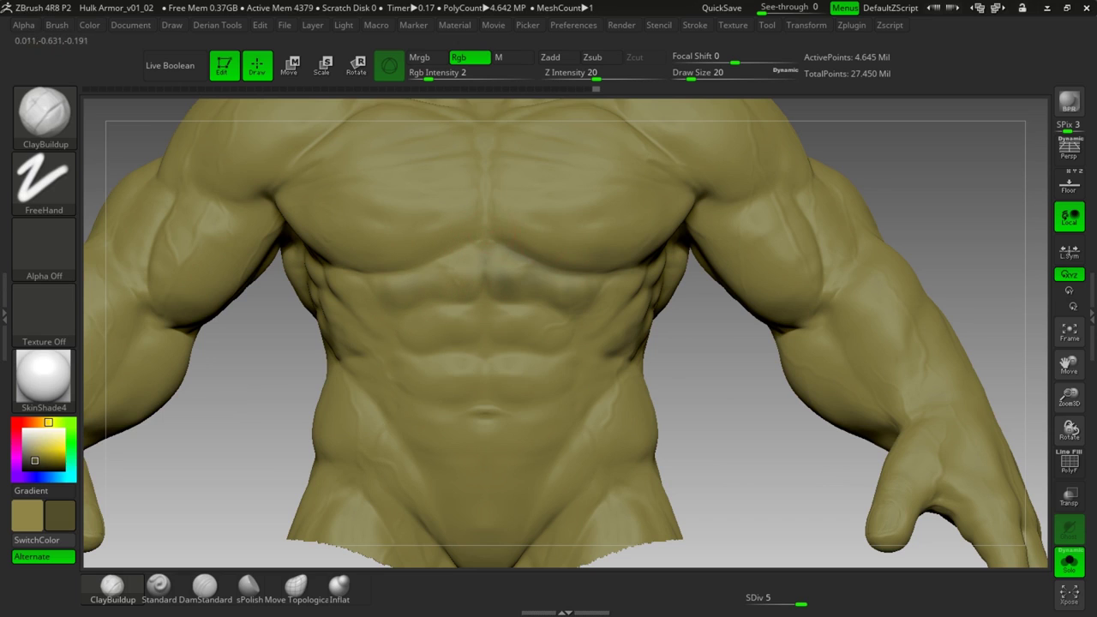
- Paint soft dark shading on the chest muscle, toward the armpit and over the side ribs
{"action": "left_click_drag", "start_coordinate": [551, 225], "coordinate": [545, 222]}
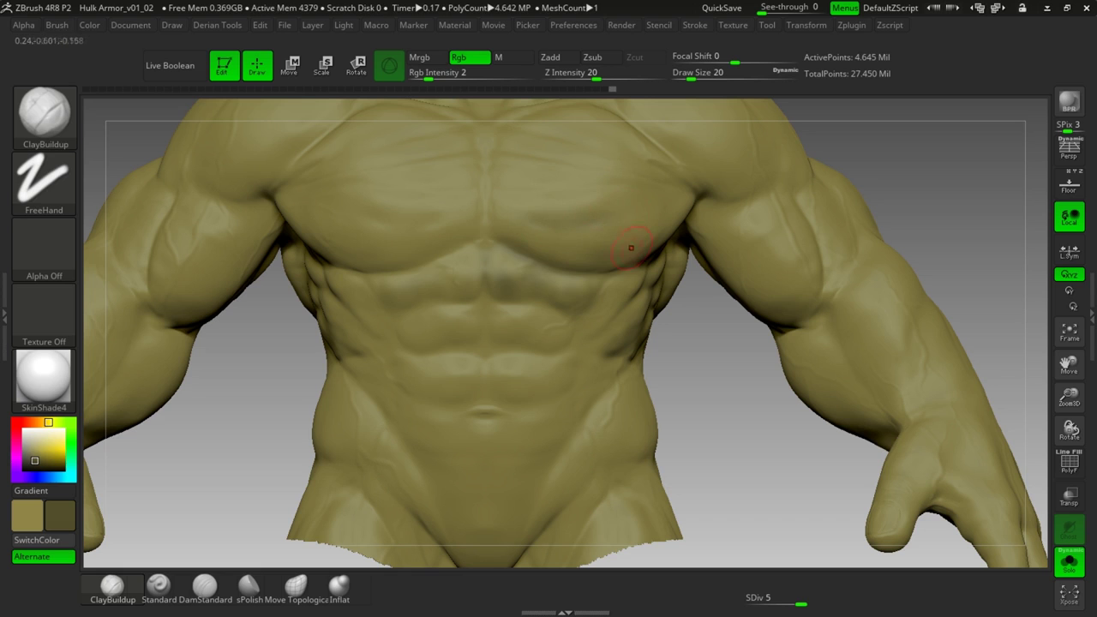
{"action": "left_click_drag", "start_coordinate": [631, 248], "coordinate": [618, 202]}
{"action": "left_click_drag", "start_coordinate": [700, 184], "coordinate": [681, 214]}
{"action": "left_click_drag", "start_coordinate": [698, 332], "coordinate": [608, 320]}
{"action": "mouse_move", "coordinate": [731, 267]}
{"action": "left_mouse_down"}
{"action": "mouse_move", "coordinate": [713, 273]}
{"action": "mouse_move", "coordinate": [703, 253]}
{"action": "left_mouse_up"}
{"action": "left_click_drag", "start_coordinate": [697, 339], "coordinate": [664, 355]}
- Darken the grooves between the abdominal muscles down to the navel and up to the lower edge of the chest
{"action": "mouse_move", "coordinate": [494, 346]}
{"action": "left_mouse_down"}
{"action": "mouse_move", "coordinate": [501, 330]}
{"action": "mouse_move", "coordinate": [546, 336]}
{"action": "left_mouse_up"}
{"action": "left_click_drag", "start_coordinate": [248, 201], "coordinate": [287, 210], "text": "shift"}
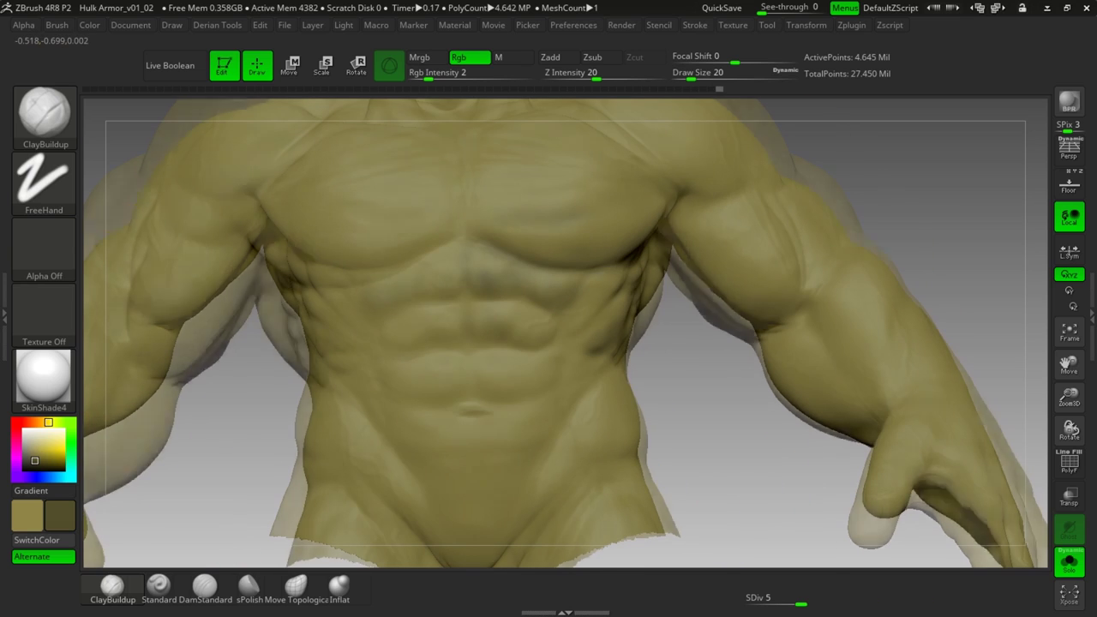
{"action": "left_click_drag", "start_coordinate": [488, 287], "coordinate": [485, 311]}
{"action": "mouse_move", "coordinate": [541, 345]}
{"action": "left_mouse_down"}
{"action": "mouse_move", "coordinate": [581, 330]}
{"action": "mouse_move", "coordinate": [586, 315]}
{"action": "left_mouse_up"}
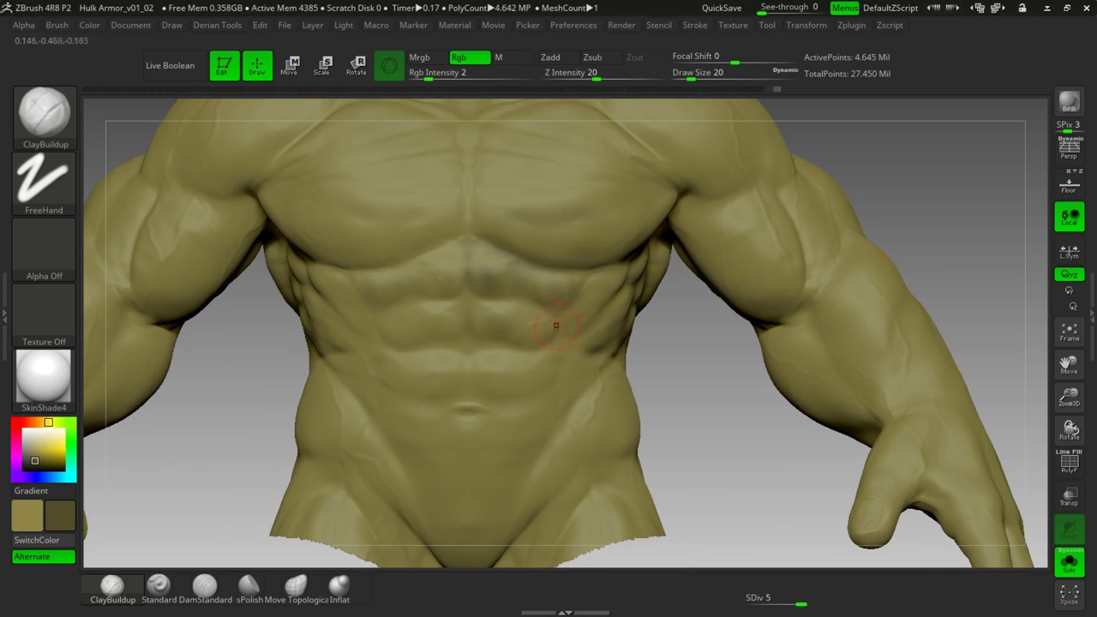
{"action": "left_click_drag", "start_coordinate": [454, 344], "coordinate": [462, 340]}
{"action": "mouse_move", "coordinate": [489, 396]}
{"action": "left_mouse_down"}
{"action": "mouse_move", "coordinate": [492, 388]}
{"action": "mouse_move", "coordinate": [529, 394]}
{"action": "mouse_move", "coordinate": [557, 373]}
{"action": "mouse_move", "coordinate": [532, 377]}
{"action": "left_mouse_up"}
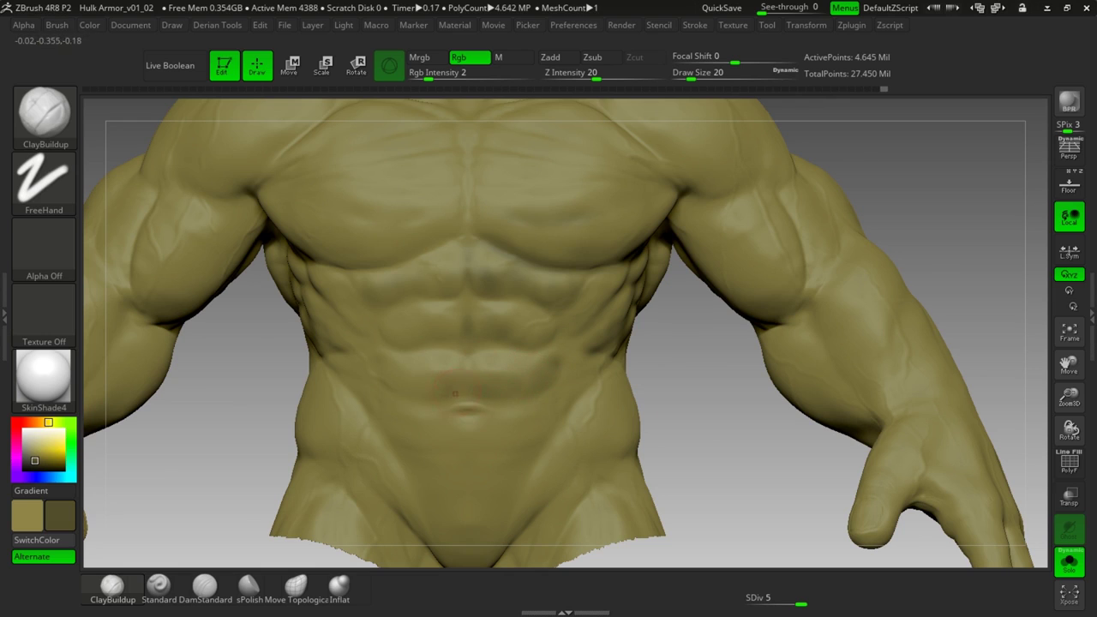
{"action": "left_click_drag", "start_coordinate": [431, 390], "coordinate": [394, 386]}
{"action": "left_click_drag", "start_coordinate": [437, 310], "coordinate": [433, 365]}
{"action": "mouse_move", "coordinate": [414, 323]}
{"action": "left_mouse_down"}
{"action": "mouse_move", "coordinate": [406, 329]}
{"action": "mouse_move", "coordinate": [427, 359]}
{"action": "mouse_move", "coordinate": [450, 300]}
{"action": "mouse_move", "coordinate": [406, 293]}
{"action": "left_mouse_up"}
{"action": "left_click_drag", "start_coordinate": [376, 243], "coordinate": [388, 251]}
- Raise the draw size to 35 and shade the front of the shoulder, the chest striations and the collarbone area
{"action": "left_click_drag", "start_coordinate": [710, 440], "coordinate": [700, 521], "text": "alt"}
{"action": "mouse_move", "coordinate": [718, 413]}
{"action": "left_mouse_down"}
{"action": "mouse_move", "coordinate": [507, 277]}
{"action": "mouse_move", "coordinate": [594, 270]}
{"action": "left_mouse_up"}
{"action": "mouse_move", "coordinate": [519, 302]}
{"action": "left_mouse_down"}
{"action": "mouse_move", "coordinate": [598, 298]}
{"action": "mouse_move", "coordinate": [683, 264]}
{"action": "mouse_move", "coordinate": [650, 250]}
{"action": "left_mouse_up"}
{"action": "left_click_drag", "start_coordinate": [867, 221], "coordinate": [921, 224]}
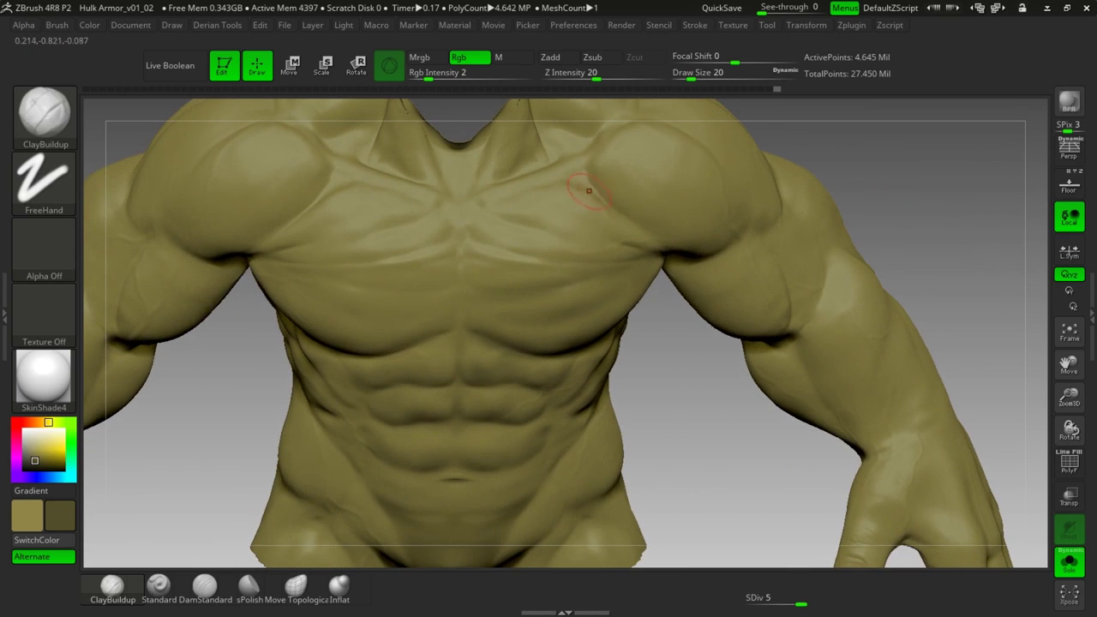
{"action": "key", "text": "space"}
{"action": "mouse_move", "coordinate": [622, 182]}
{"action": "left_mouse_down"}
{"action": "mouse_move", "coordinate": [634, 159]}
{"action": "mouse_move", "coordinate": [604, 186]}
{"action": "mouse_move", "coordinate": [645, 228]}
{"action": "left_mouse_up"}
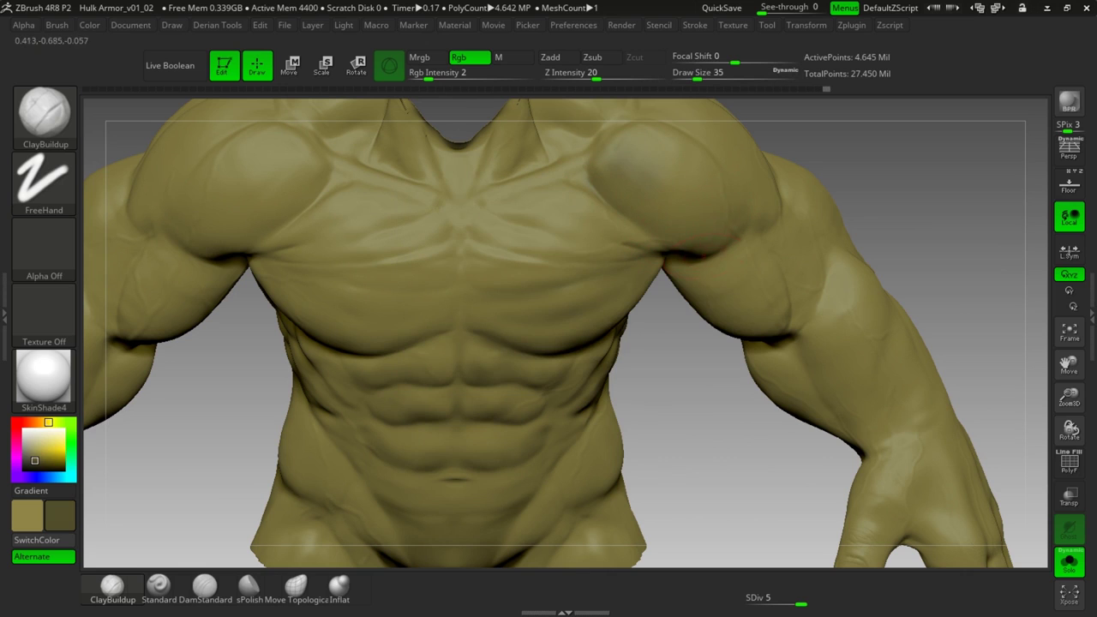
{"action": "left_click_drag", "start_coordinate": [931, 220], "coordinate": [929, 279]}
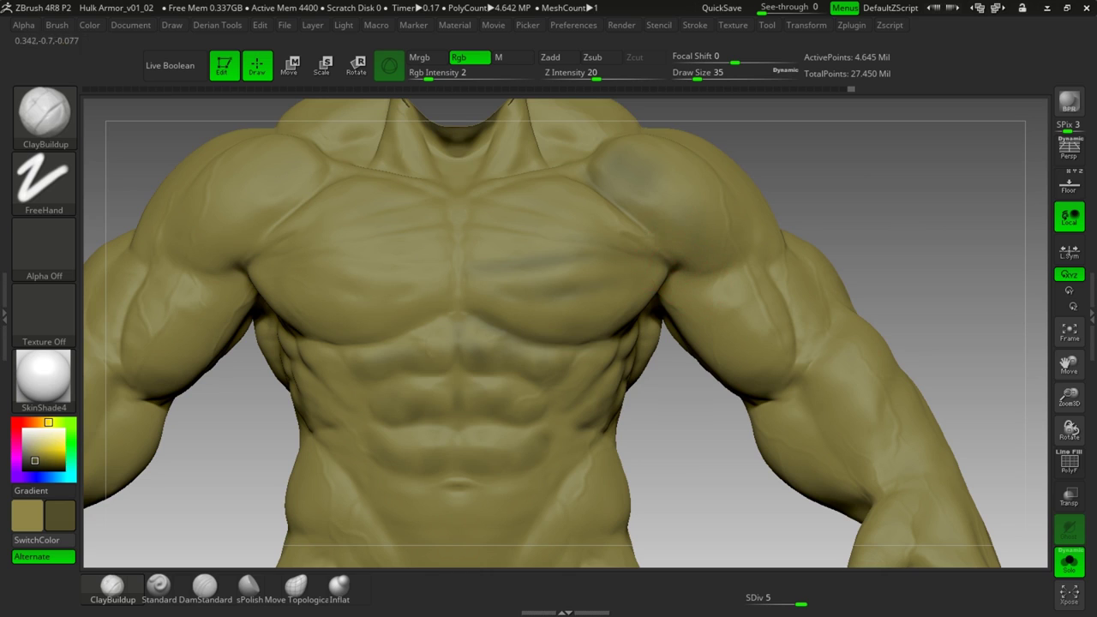
{"action": "left_click_drag", "start_coordinate": [603, 203], "coordinate": [558, 176]}
{"action": "left_click_drag", "start_coordinate": [469, 175], "coordinate": [566, 142]}
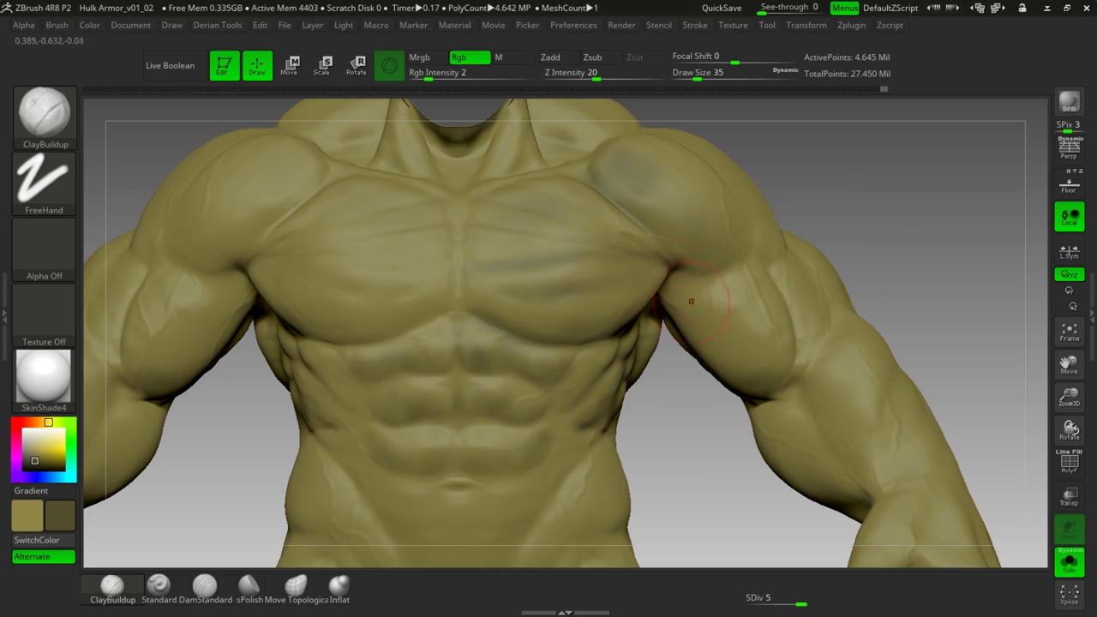
- Darken the biceps, the groove along its outer side and the transition into the shoulder
{"action": "mouse_move", "coordinate": [766, 272]}
{"action": "left_mouse_down"}
{"action": "mouse_move", "coordinate": [781, 307]}
{"action": "mouse_move", "coordinate": [780, 296]}
{"action": "left_mouse_up"}
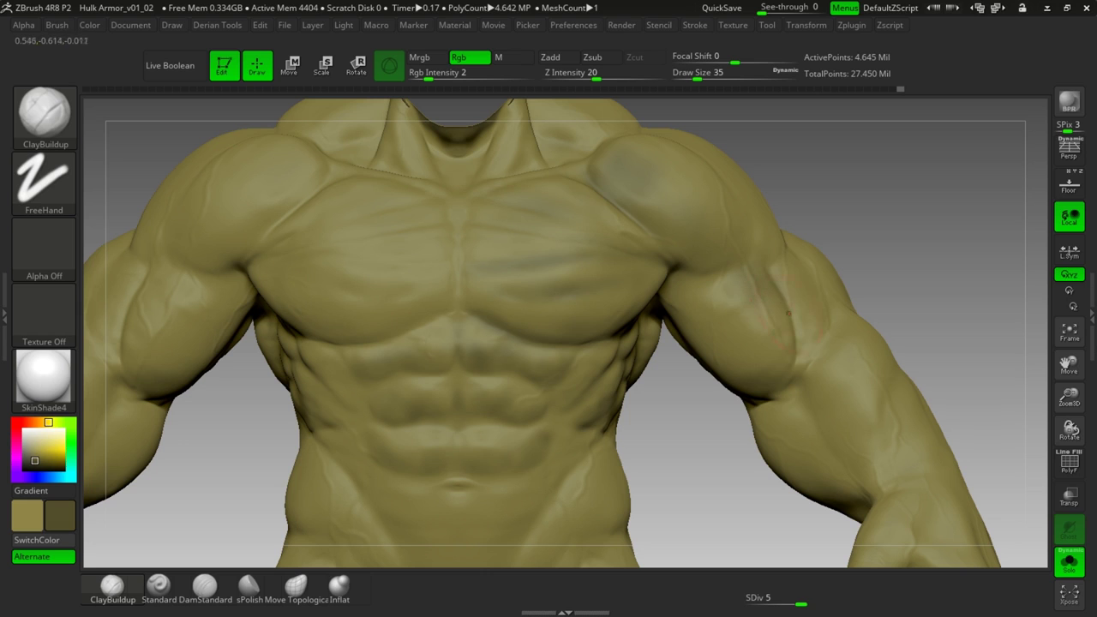
{"action": "mouse_move", "coordinate": [933, 240]}
{"action": "left_mouse_down", "text": "alt"}
{"action": "mouse_move", "coordinate": [866, 274]}
{"action": "mouse_move", "coordinate": [878, 266]}
{"action": "left_mouse_up", "text": "alt"}
{"action": "left_click_drag", "start_coordinate": [942, 214], "coordinate": [906, 218]}
{"action": "mouse_move", "coordinate": [787, 326]}
{"action": "left_mouse_down"}
{"action": "mouse_move", "coordinate": [790, 348]}
{"action": "mouse_move", "coordinate": [785, 323]}
{"action": "left_mouse_up"}
{"action": "mouse_move", "coordinate": [758, 287]}
{"action": "left_mouse_down"}
{"action": "mouse_move", "coordinate": [747, 252]}
{"action": "mouse_move", "coordinate": [755, 264]}
{"action": "left_mouse_up"}
{"action": "left_click_drag", "start_coordinate": [970, 180], "coordinate": [742, 245]}
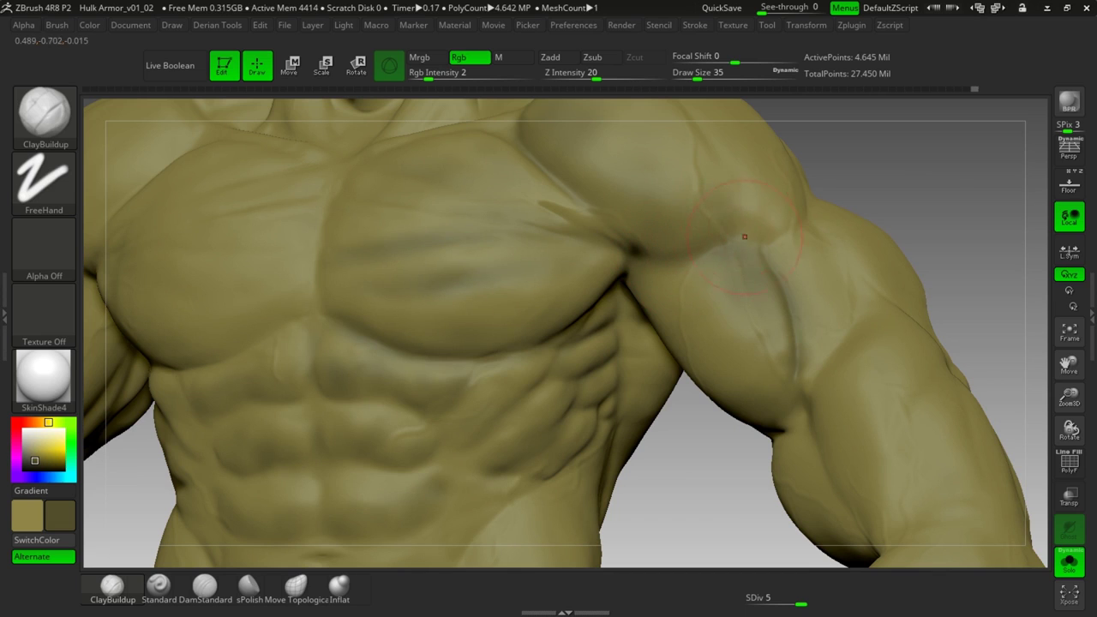
{"action": "left_click_drag", "start_coordinate": [742, 243], "coordinate": [776, 214]}
{"action": "left_click_drag", "start_coordinate": [775, 213], "coordinate": [785, 197]}
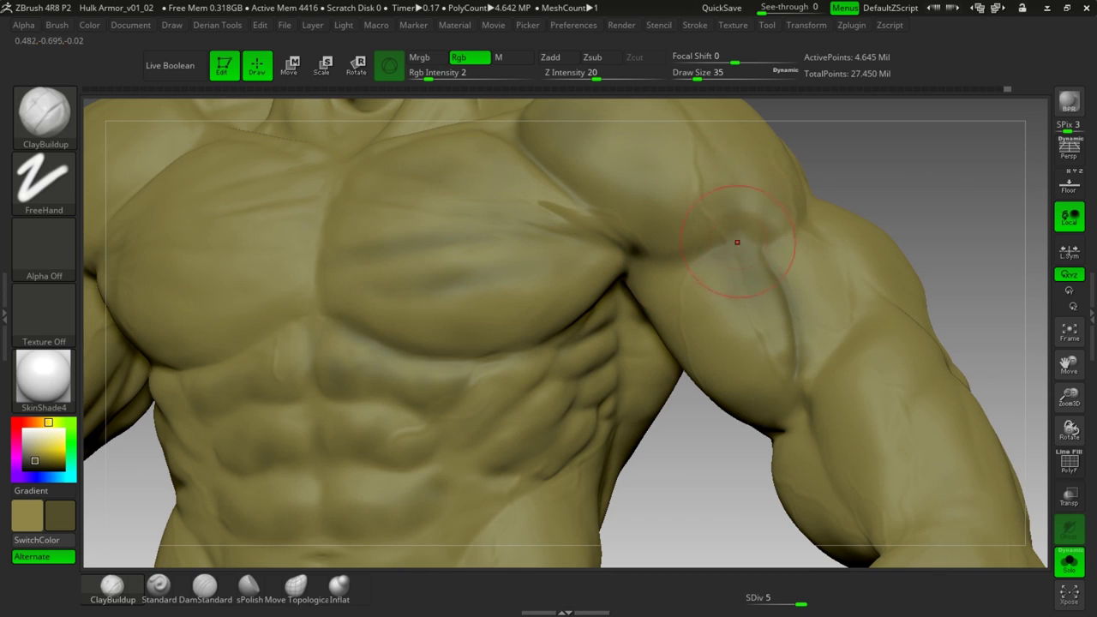
- Paint soft dark shading along the groin crease on the character's left side of the lower abdomen
{"action": "left_click_drag", "start_coordinate": [909, 257], "coordinate": [874, 191], "text": "alt"}
{"action": "mouse_move", "coordinate": [874, 251]}
{"action": "left_mouse_down", "text": "alt"}
{"action": "mouse_move", "coordinate": [893, 312]}
{"action": "mouse_move", "coordinate": [937, 180]}
{"action": "left_mouse_up", "text": "alt"}
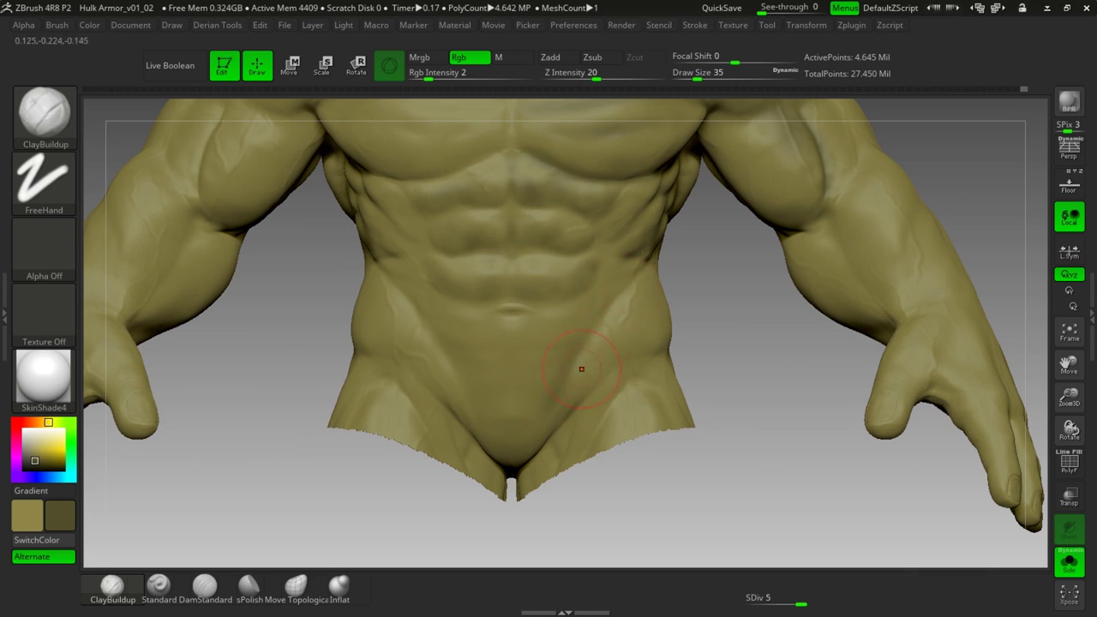
{"action": "left_click_drag", "start_coordinate": [580, 367], "coordinate": [586, 364]}
{"action": "mouse_move", "coordinate": [623, 332]}
{"action": "left_mouse_down"}
{"action": "mouse_move", "coordinate": [639, 309]}
{"action": "mouse_move", "coordinate": [569, 413]}
{"action": "mouse_move", "coordinate": [603, 387]}
{"action": "left_mouse_up"}
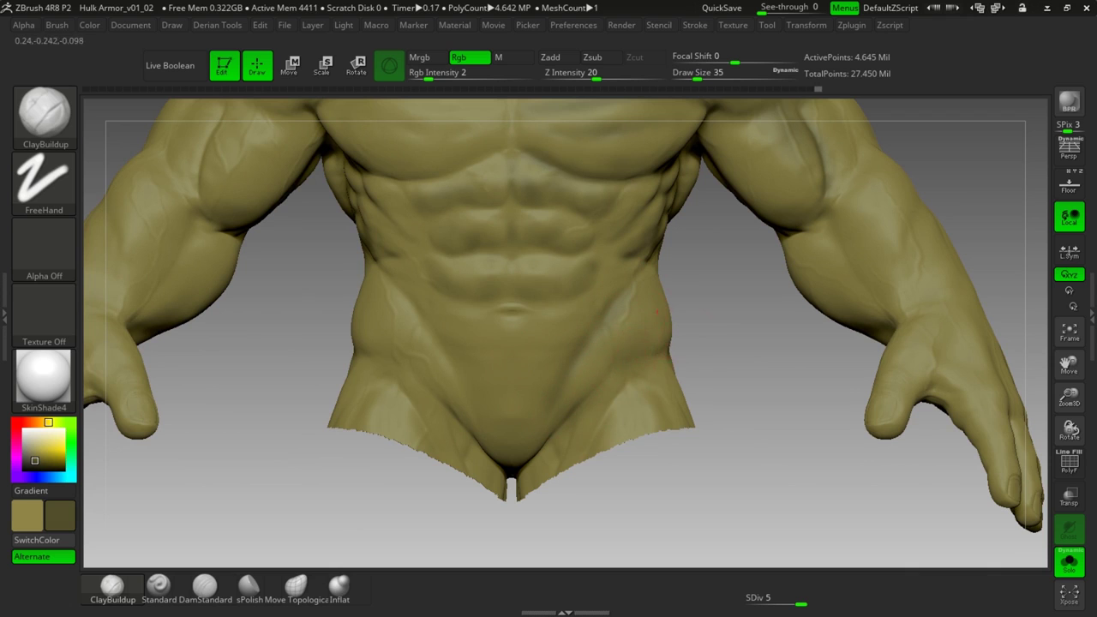
- Darken the character's left oblique around its lower edge and along the crease where it meets the abdomen
{"action": "mouse_move", "coordinate": [740, 343]}
{"action": "left_mouse_down"}
{"action": "mouse_move", "coordinate": [660, 344]}
{"action": "mouse_move", "coordinate": [673, 350]}
{"action": "mouse_move", "coordinate": [718, 318]}
{"action": "left_mouse_up"}
{"action": "left_click_drag", "start_coordinate": [624, 362], "coordinate": [660, 363]}
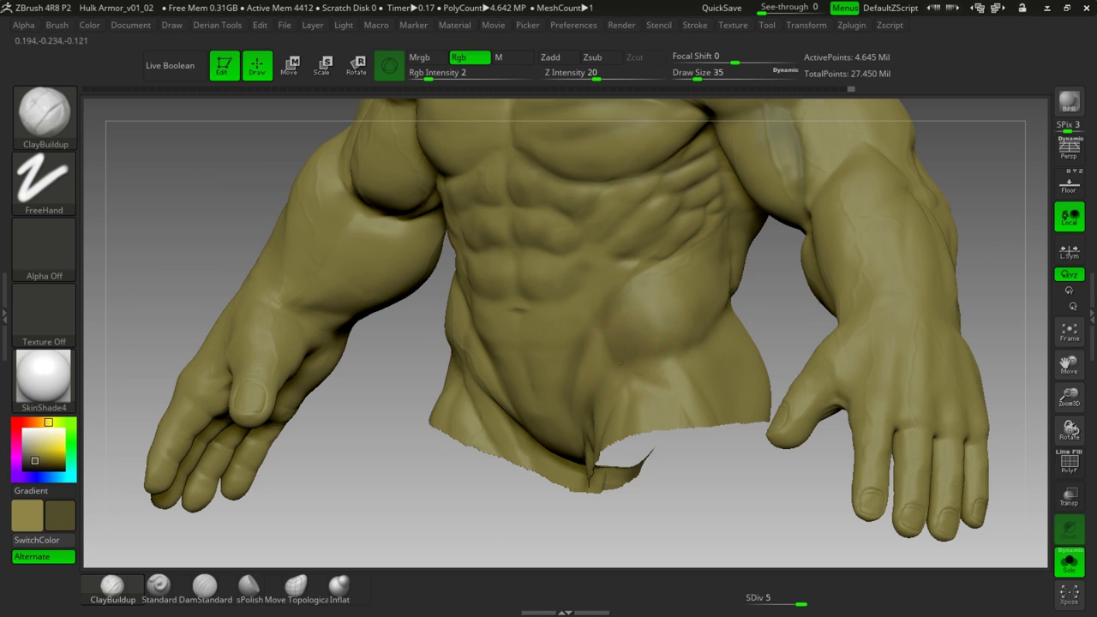
{"action": "left_click_drag", "start_coordinate": [653, 276], "coordinate": [665, 304]}
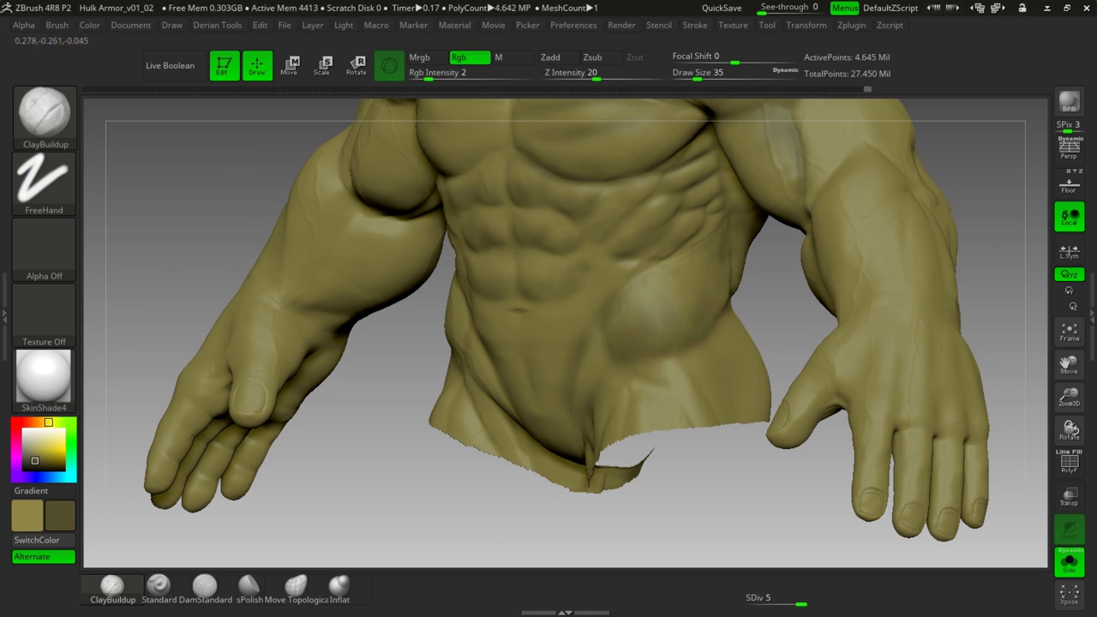
{"action": "left_click_drag", "start_coordinate": [772, 312], "coordinate": [848, 312]}
{"action": "left_click_drag", "start_coordinate": [593, 349], "coordinate": [595, 346]}
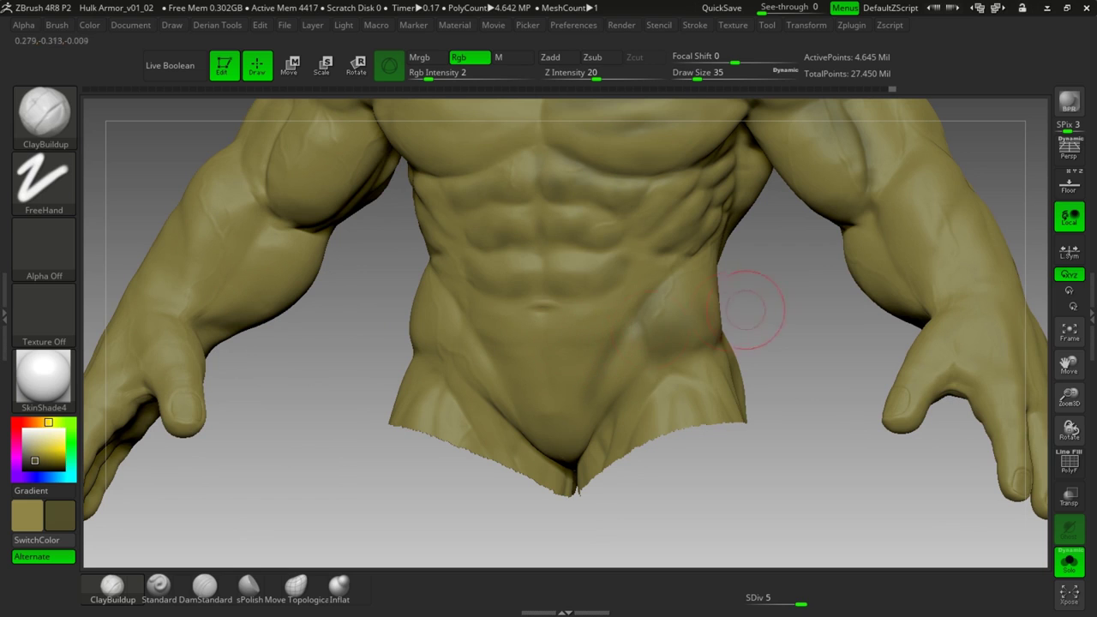
{"action": "left_click_drag", "start_coordinate": [759, 314], "coordinate": [502, 324]}
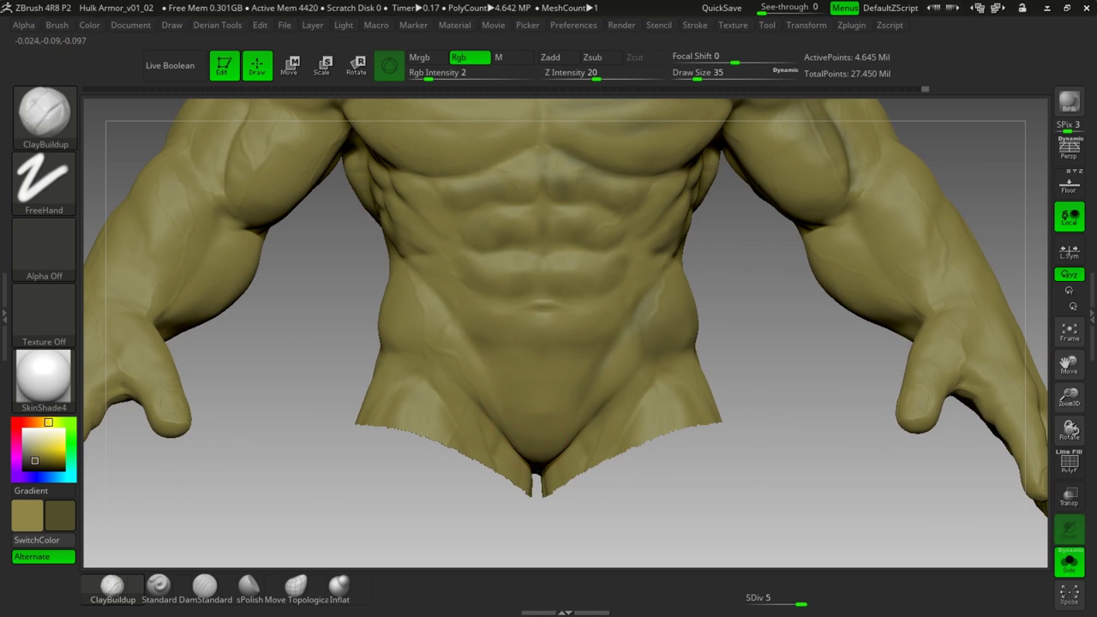
- Shade the groin crease and the oblique on the character's right side
{"action": "left_click_drag", "start_coordinate": [513, 405], "coordinate": [503, 401]}
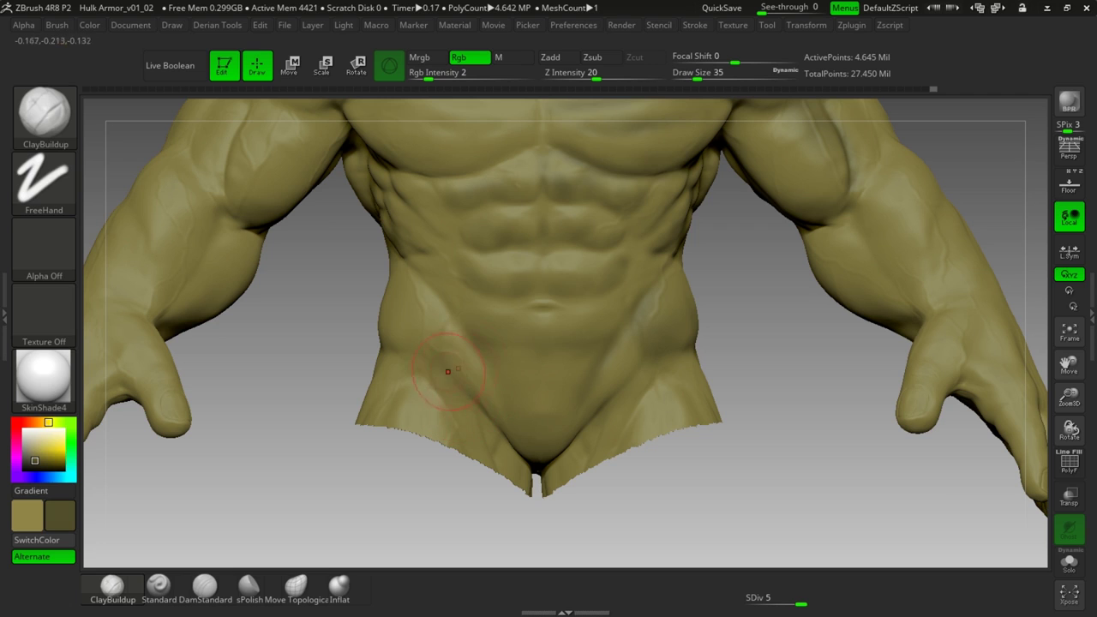
{"action": "left_click_drag", "start_coordinate": [447, 372], "coordinate": [437, 360]}
{"action": "left_click_drag", "start_coordinate": [322, 384], "coordinate": [422, 365]}
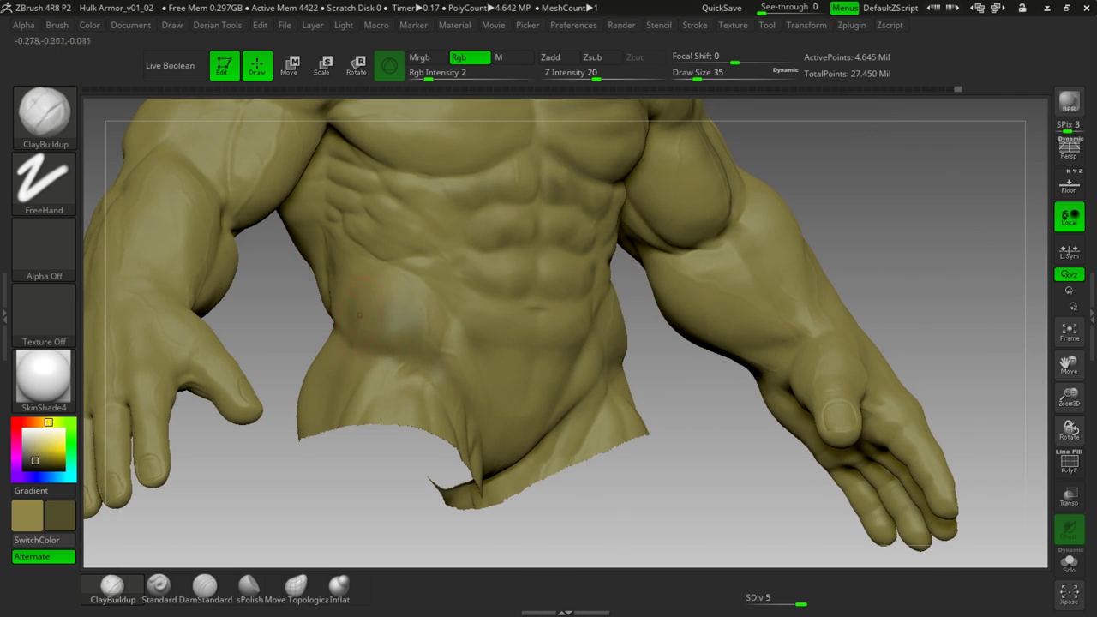
{"action": "left_click_drag", "start_coordinate": [359, 326], "coordinate": [352, 328]}
{"action": "left_click_drag", "start_coordinate": [282, 318], "coordinate": [429, 321]}
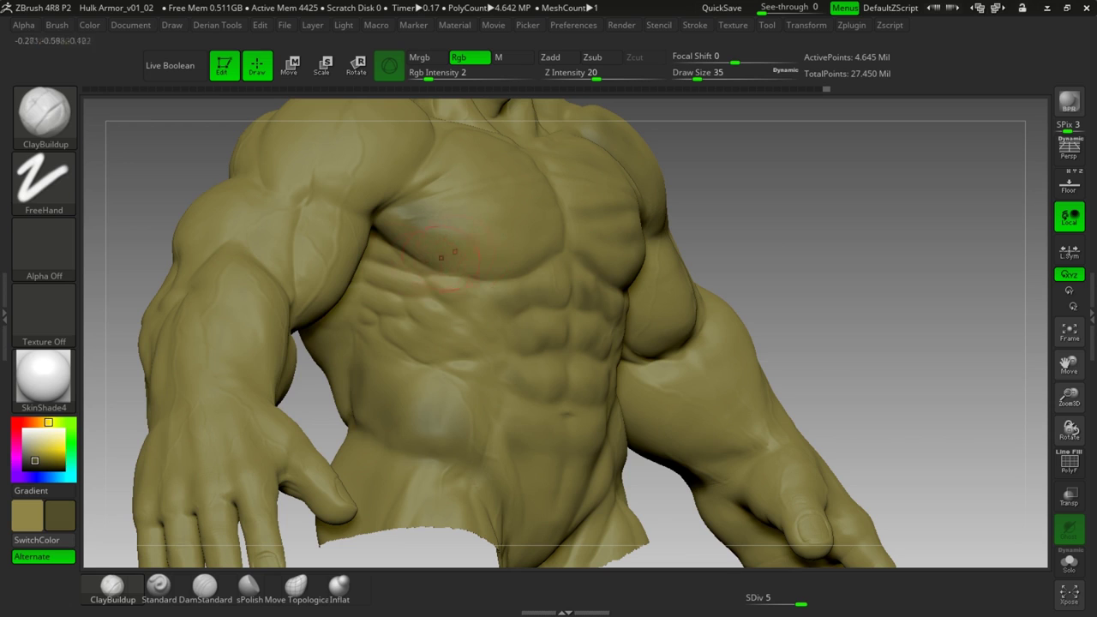
- Set the draw size to 27 and shade the outer part of the character's right chest muscle near the armpit
{"action": "key", "text": "space"}
{"action": "left_click_drag", "start_coordinate": [428, 263], "coordinate": [423, 264]}
{"action": "left_click_drag", "start_coordinate": [422, 219], "coordinate": [471, 251]}
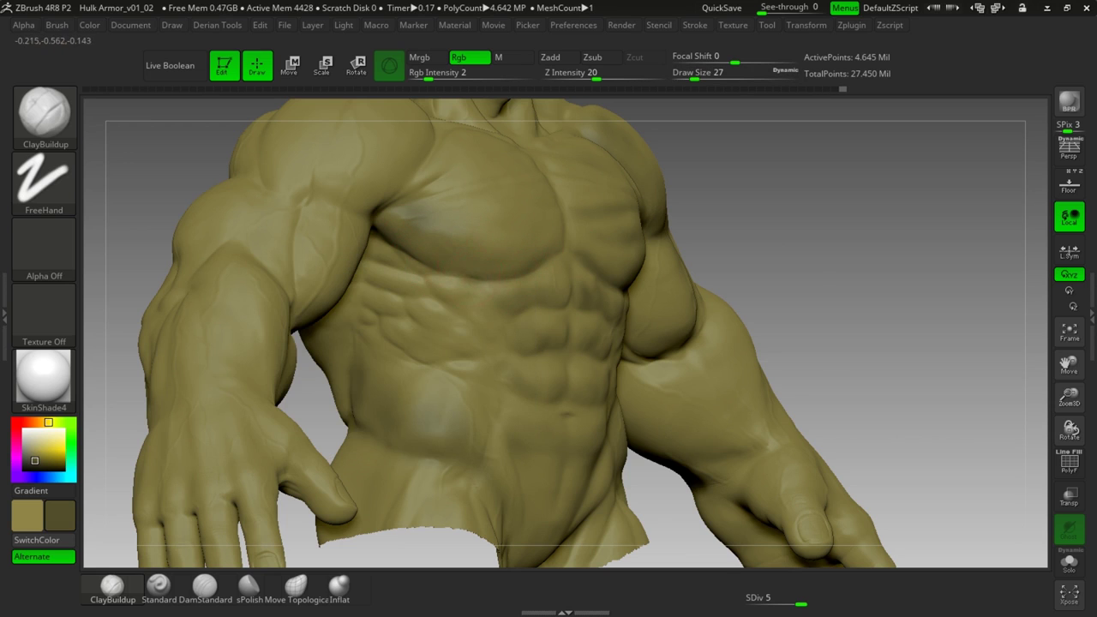
{"action": "left_click_drag", "start_coordinate": [408, 209], "coordinate": [432, 218]}
- Darken the chest striations and the centre line between the pectorals, using draw size 17 and then 27
{"action": "left_click_drag", "start_coordinate": [806, 176], "coordinate": [720, 192]}
{"action": "key", "text": "space"}
{"action": "left_click_drag", "start_coordinate": [414, 210], "coordinate": [406, 209]}
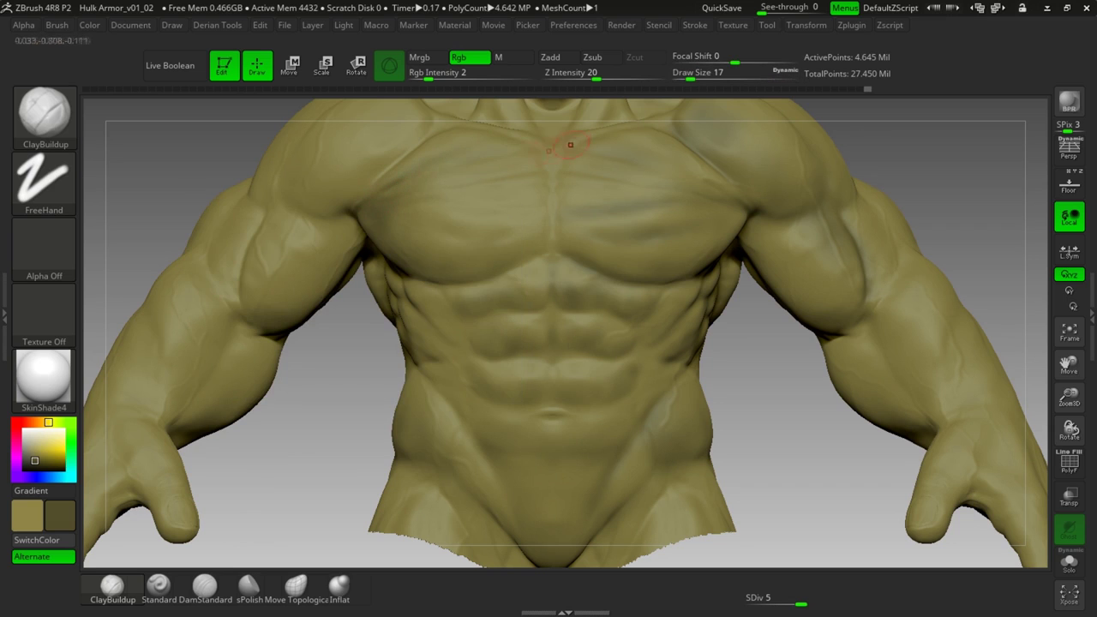
{"action": "key", "text": "space"}
{"action": "mouse_move", "coordinate": [428, 224]}
{"action": "left_mouse_down"}
{"action": "mouse_move", "coordinate": [413, 227]}
{"action": "mouse_move", "coordinate": [409, 259]}
{"action": "left_mouse_up"}
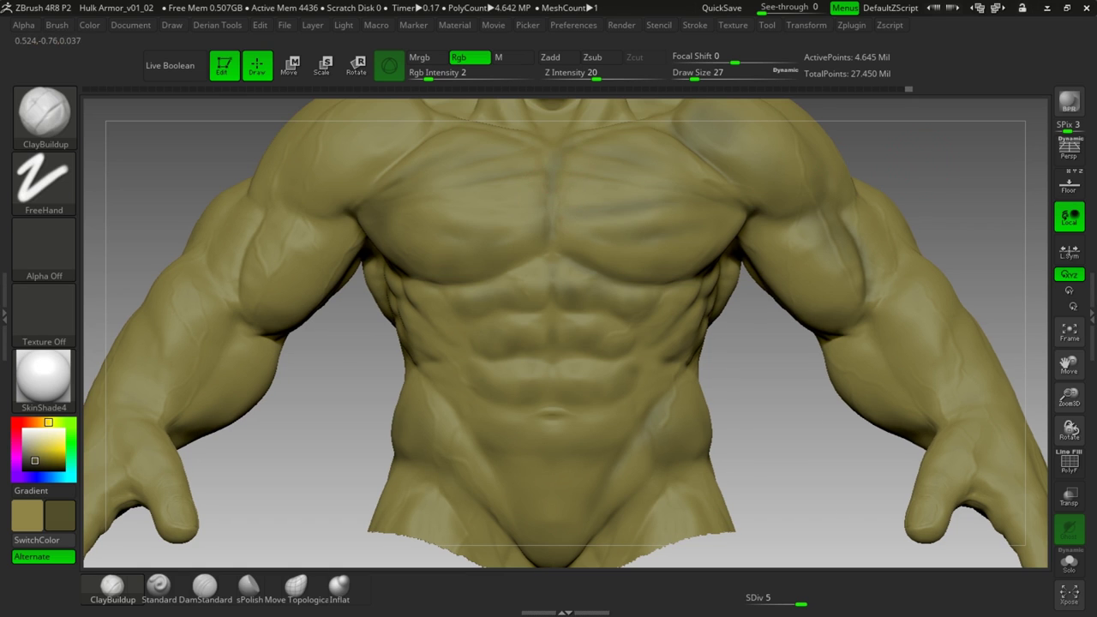
- Turn on Solo and shade the front of the character's right shoulder down toward the armpit at draw size 51
{"action": "left_click_drag", "start_coordinate": [865, 167], "coordinate": [793, 236], "text": "alt"}
{"action": "left_click_drag", "start_coordinate": [718, 388], "coordinate": [712, 438], "text": "alt"}
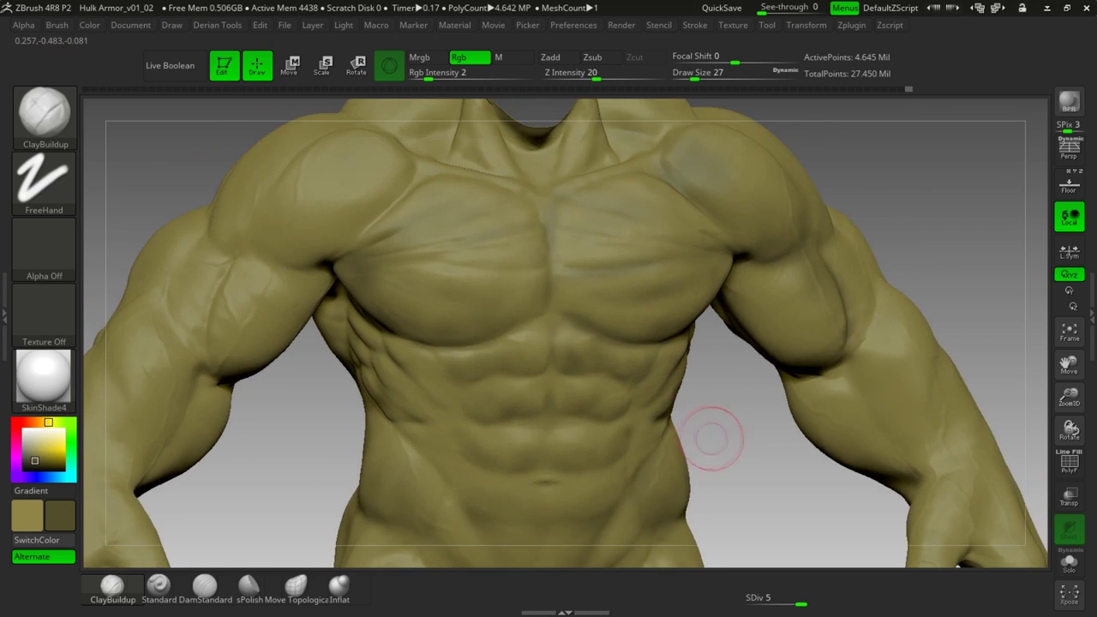
{"action": "left_click", "coordinate": [1069, 562]}
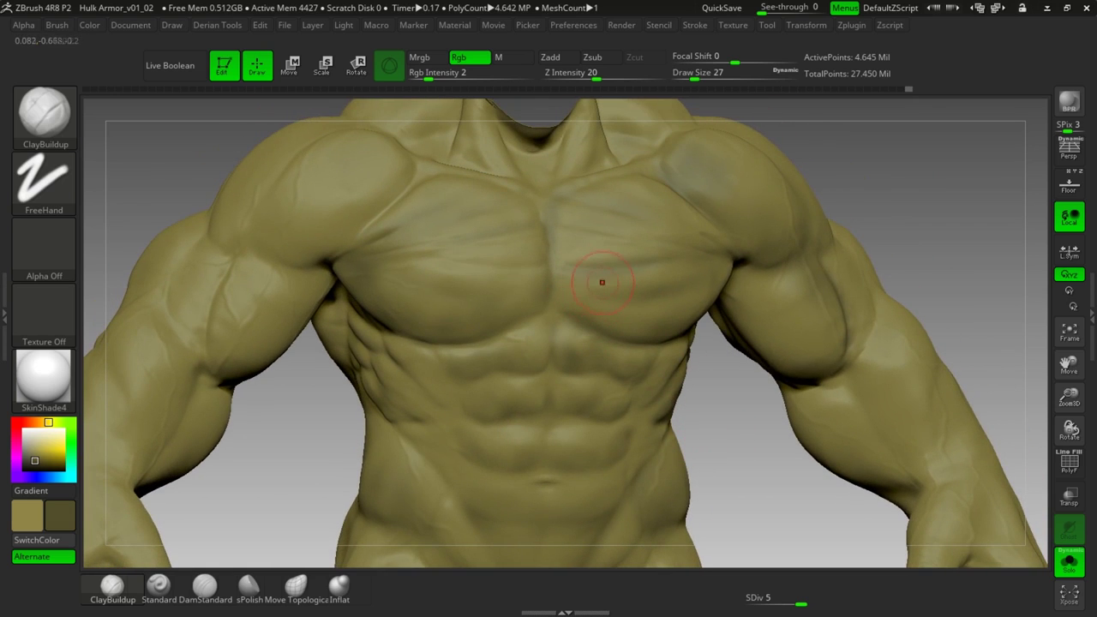
{"action": "key", "text": "v"}
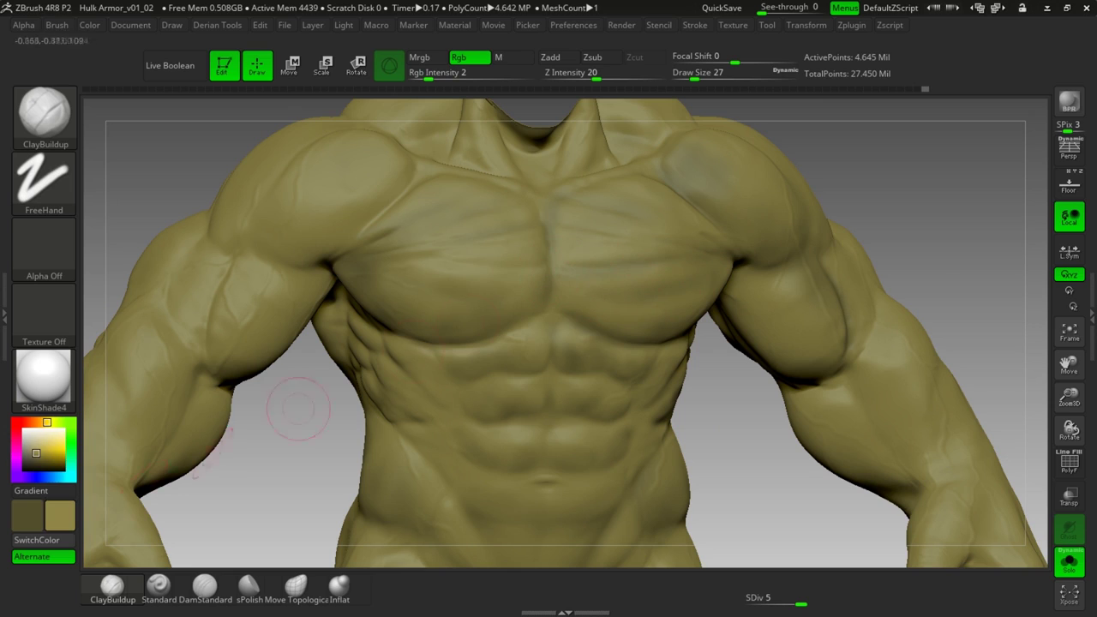
{"action": "key", "text": "v"}
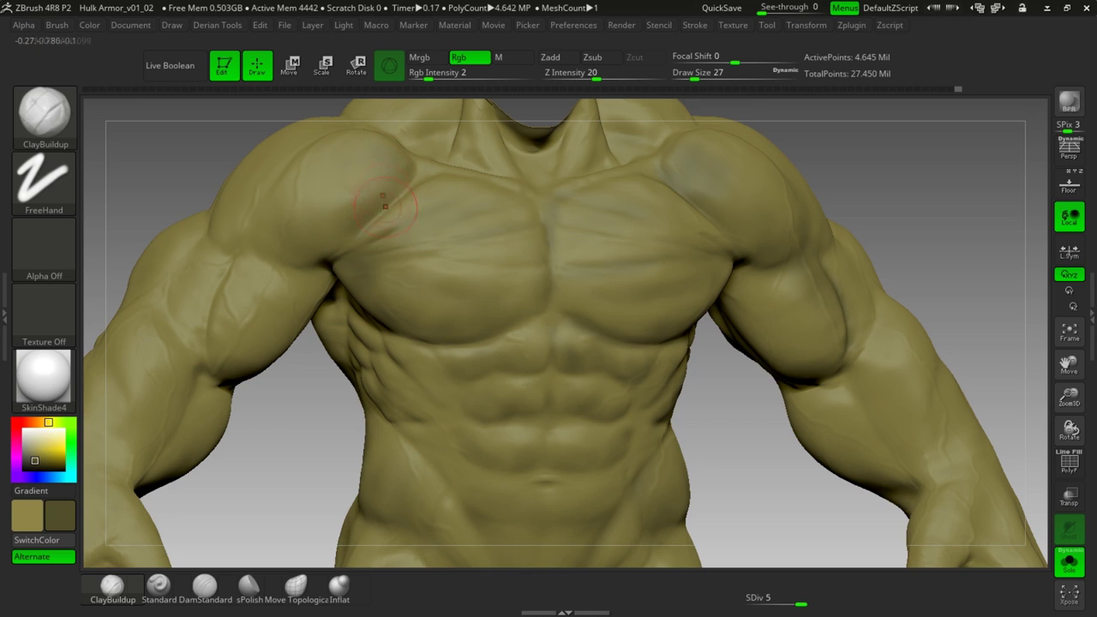
{"action": "key", "text": "space"}
{"action": "left_click_drag", "start_coordinate": [349, 224], "coordinate": [358, 224]}
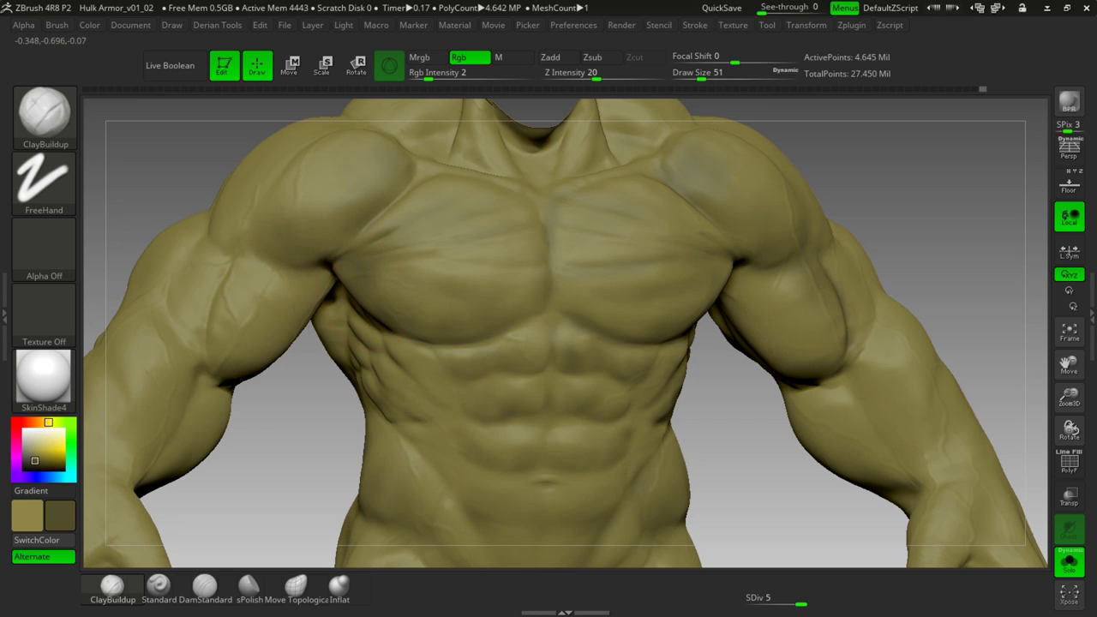
- Reduce the draw size to 25 and darken the rib grooves below the character's right chest muscle
{"action": "left_click_drag", "start_coordinate": [808, 465], "coordinate": [702, 467]}
{"action": "key", "text": "space"}
{"action": "mouse_move", "coordinate": [377, 357]}
{"action": "left_mouse_down"}
{"action": "mouse_move", "coordinate": [324, 338]}
{"action": "mouse_move", "coordinate": [355, 317]}
{"action": "left_mouse_up"}
{"action": "key", "text": "space"}
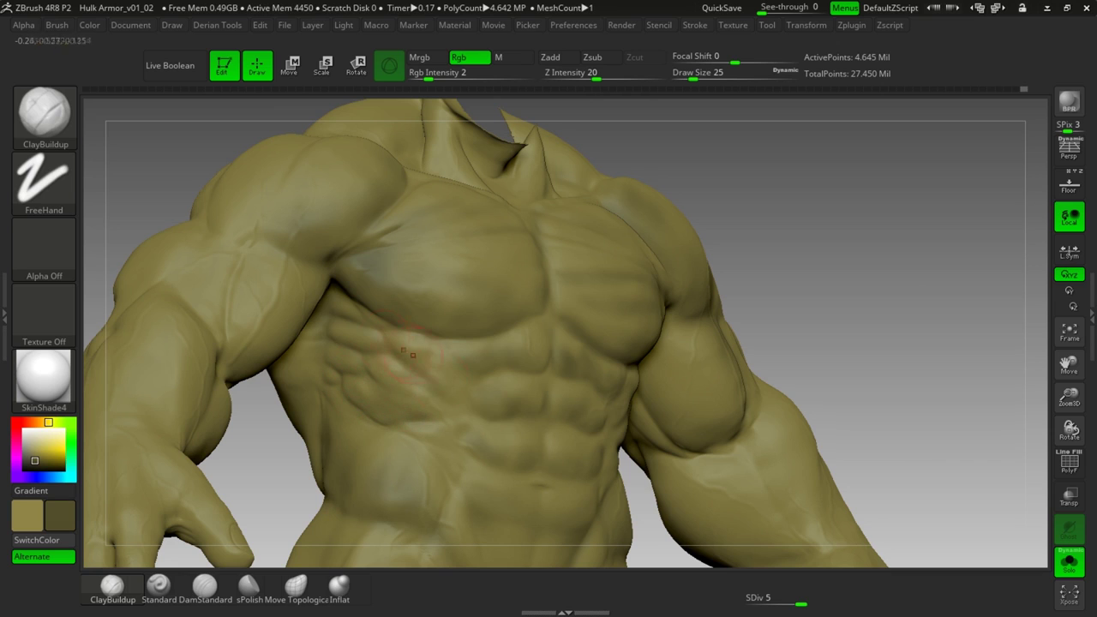
{"action": "left_click_drag", "start_coordinate": [383, 339], "coordinate": [423, 357]}
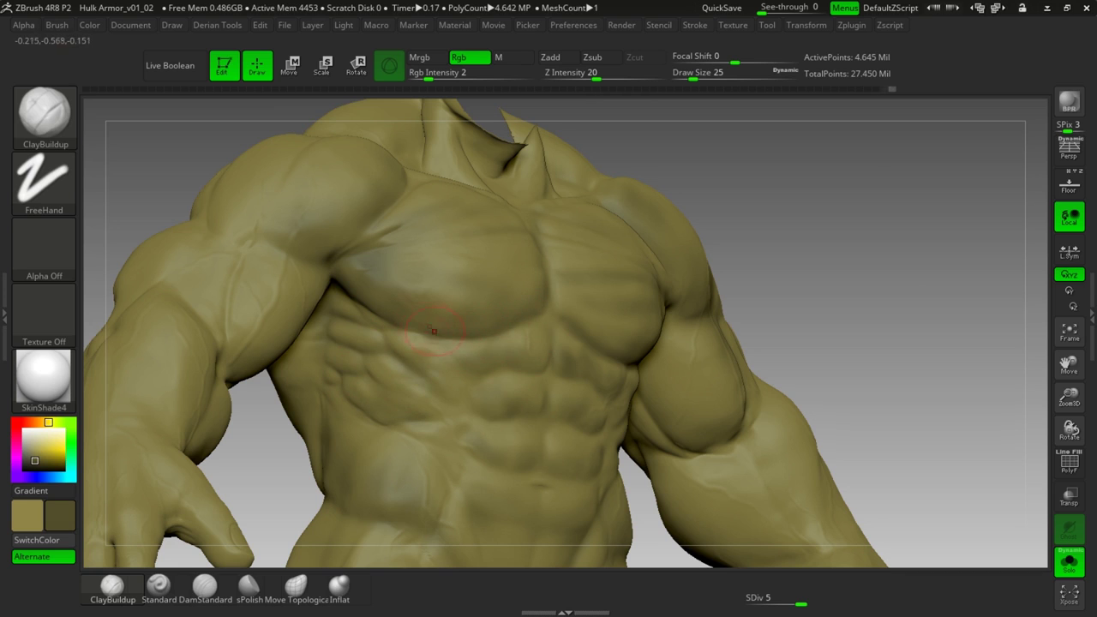
- Raise the draw size to 41 and deepen the shading on the obliques and sides of the waist
{"action": "left_click_drag", "start_coordinate": [848, 285], "coordinate": [744, 414]}
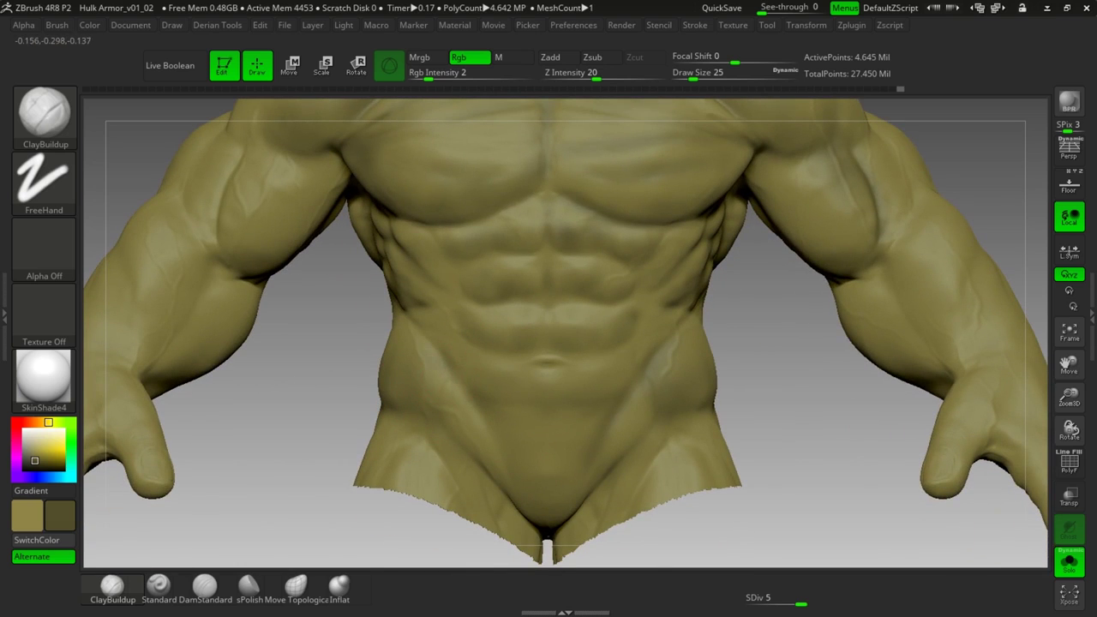
{"action": "key", "text": "space"}
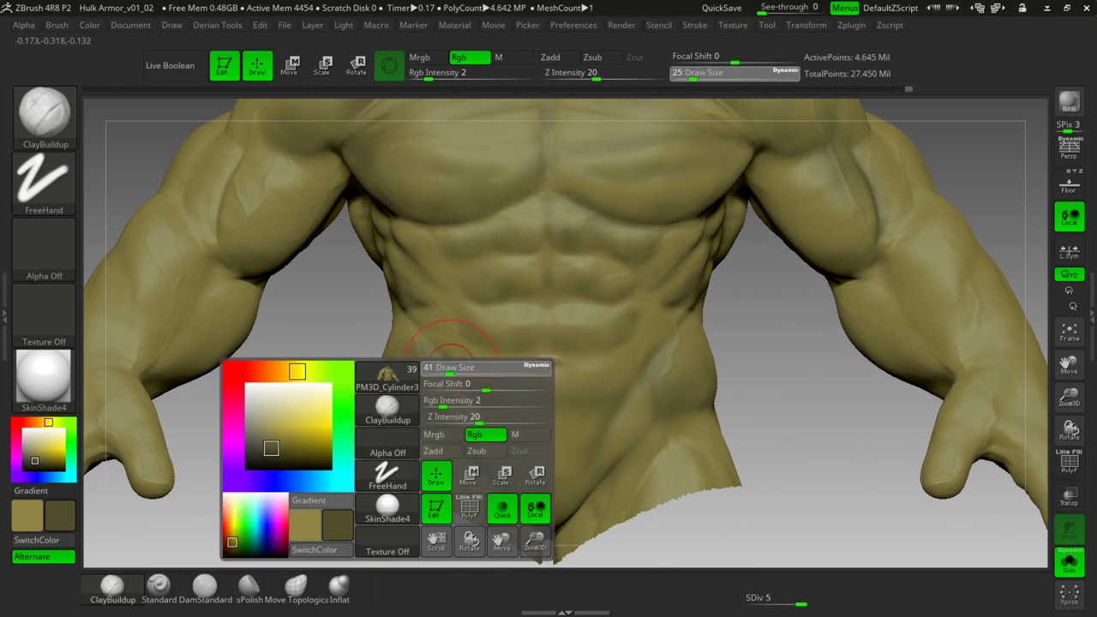
{"action": "left_click_drag", "start_coordinate": [360, 347], "coordinate": [401, 341]}
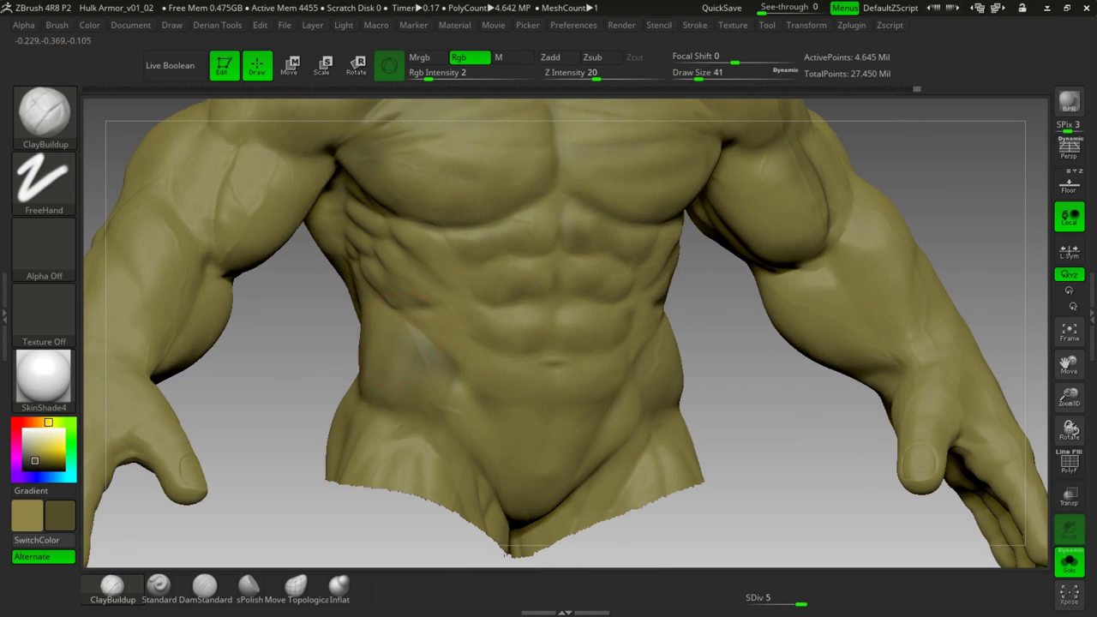
{"action": "left_click_drag", "start_coordinate": [302, 358], "coordinate": [390, 364]}
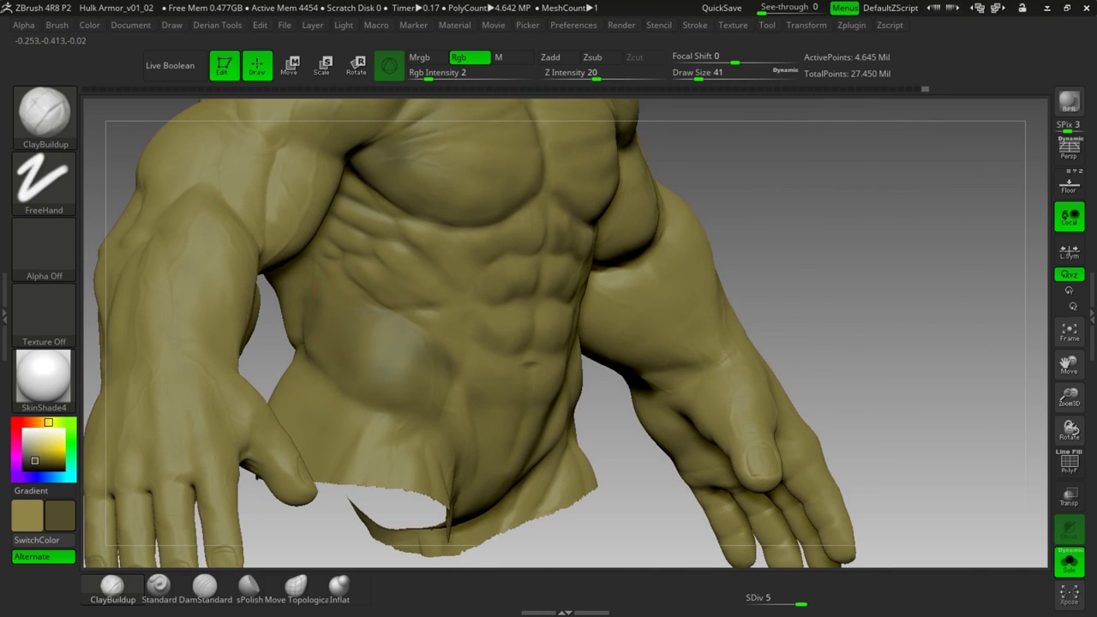
{"action": "left_click_drag", "start_coordinate": [886, 215], "coordinate": [565, 323]}
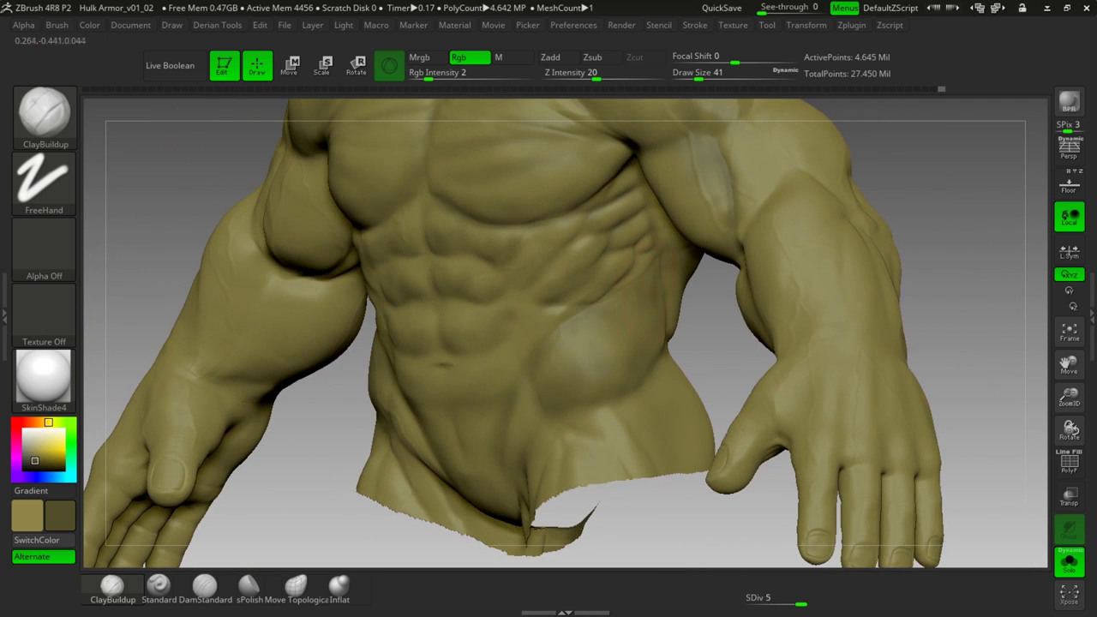
- Display the torso with the Flat Color material to check the painted shading from several angles, and return to SkinShade4
{"action": "mouse_move", "coordinate": [956, 189]}
{"action": "left_mouse_down", "text": "alt"}
{"action": "mouse_move", "coordinate": [848, 206]}
{"action": "mouse_move", "coordinate": [865, 199]}
{"action": "mouse_move", "coordinate": [836, 186]}
{"action": "left_mouse_up", "text": "alt"}
{"action": "left_click", "coordinate": [43, 377]}
{"action": "left_click", "coordinate": [342, 350]}
{"action": "mouse_move", "coordinate": [883, 265]}
{"action": "left_mouse_down"}
{"action": "mouse_move", "coordinate": [900, 257]}
{"action": "mouse_move", "coordinate": [533, 277]}
{"action": "left_mouse_up"}
{"action": "left_click_drag", "start_coordinate": [911, 206], "coordinate": [779, 212]}
{"action": "left_click_drag", "start_coordinate": [856, 206], "coordinate": [909, 203]}
{"action": "left_click_drag", "start_coordinate": [445, 265], "coordinate": [467, 266]}
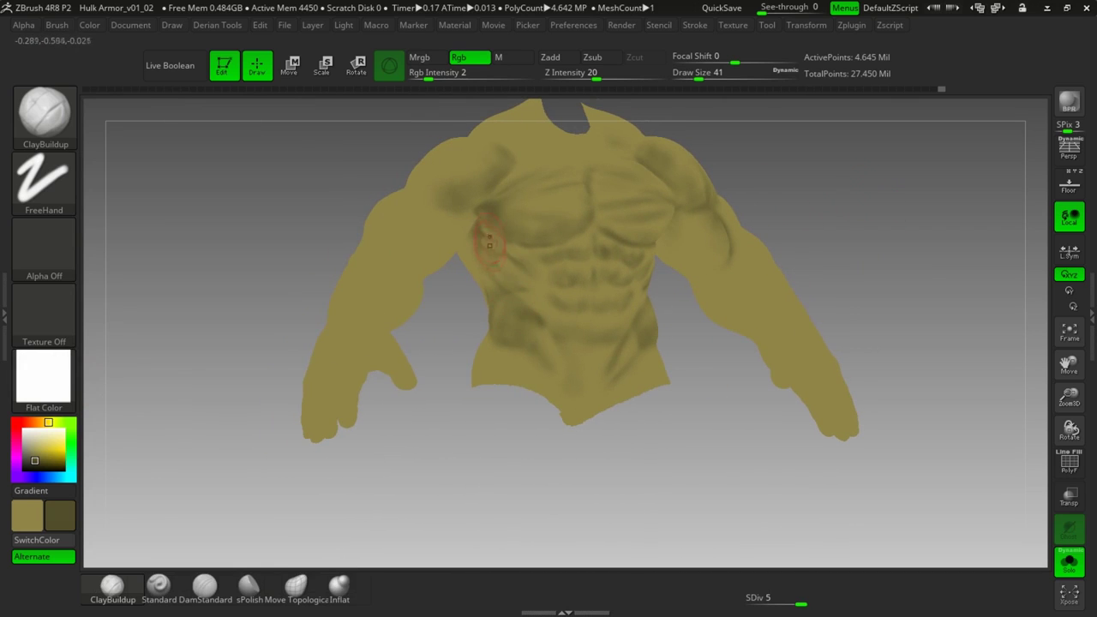
{"action": "left_click_drag", "start_coordinate": [805, 190], "coordinate": [745, 191]}
{"action": "left_click_drag", "start_coordinate": [836, 214], "coordinate": [879, 216]}
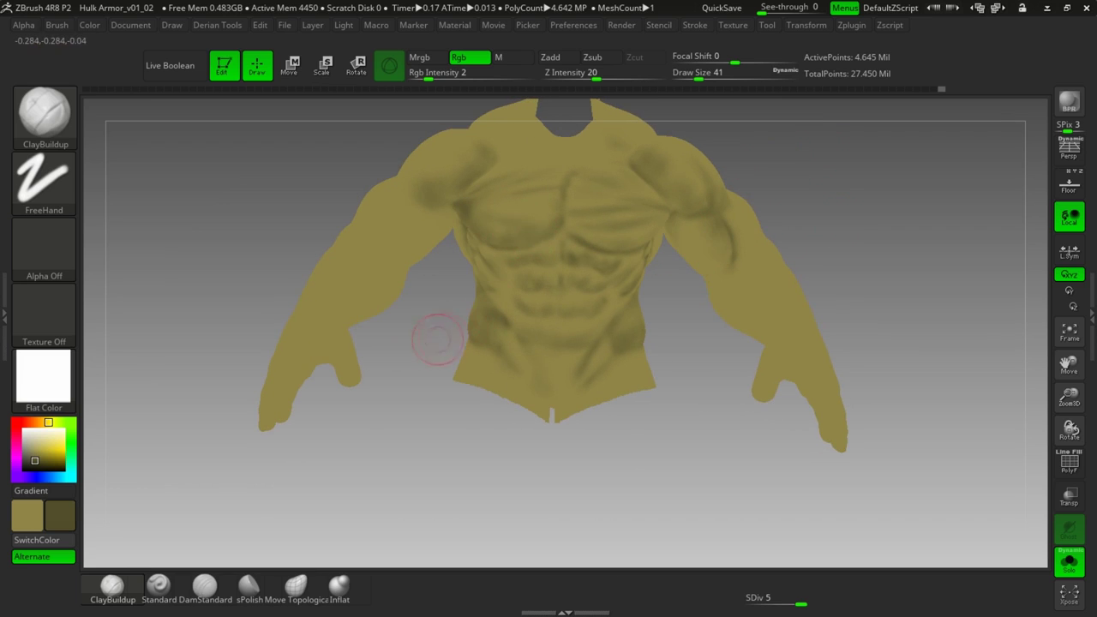
{"action": "left_click", "coordinate": [42, 375]}
{"action": "left_click", "coordinate": [456, 137]}
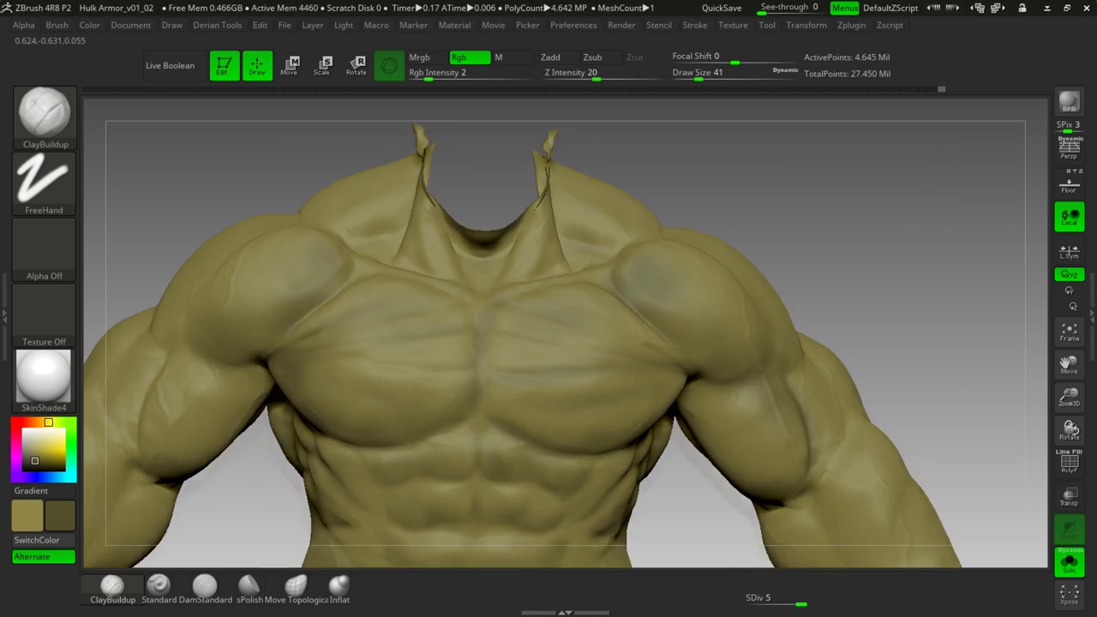
- Darken the neck tendons at draw size 20 and the hollow of the character's left trapezius at draw size 33
{"action": "mouse_move", "coordinate": [325, 215]}
{"action": "left_mouse_down"}
{"action": "mouse_move", "coordinate": [514, 229]}
{"action": "mouse_move", "coordinate": [511, 257]}
{"action": "left_mouse_up"}
{"action": "key", "text": "space"}
{"action": "key", "text": "space"}
{"action": "left_click_drag", "start_coordinate": [484, 299], "coordinate": [487, 301]}
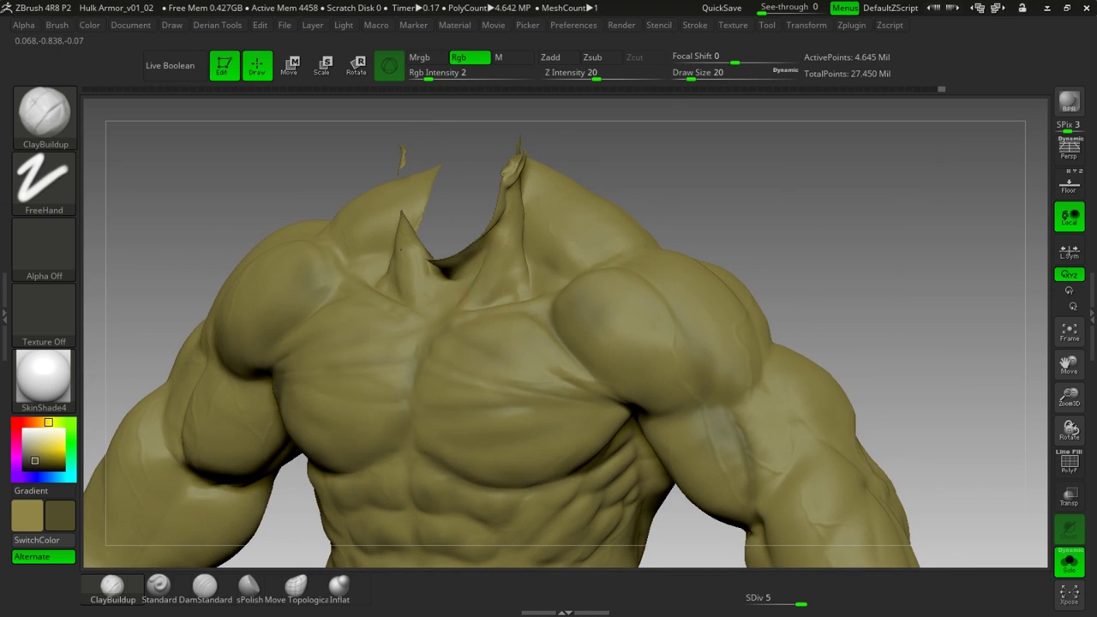
{"action": "left_click_drag", "start_coordinate": [500, 260], "coordinate": [491, 300]}
{"action": "left_click_drag", "start_coordinate": [507, 260], "coordinate": [505, 267]}
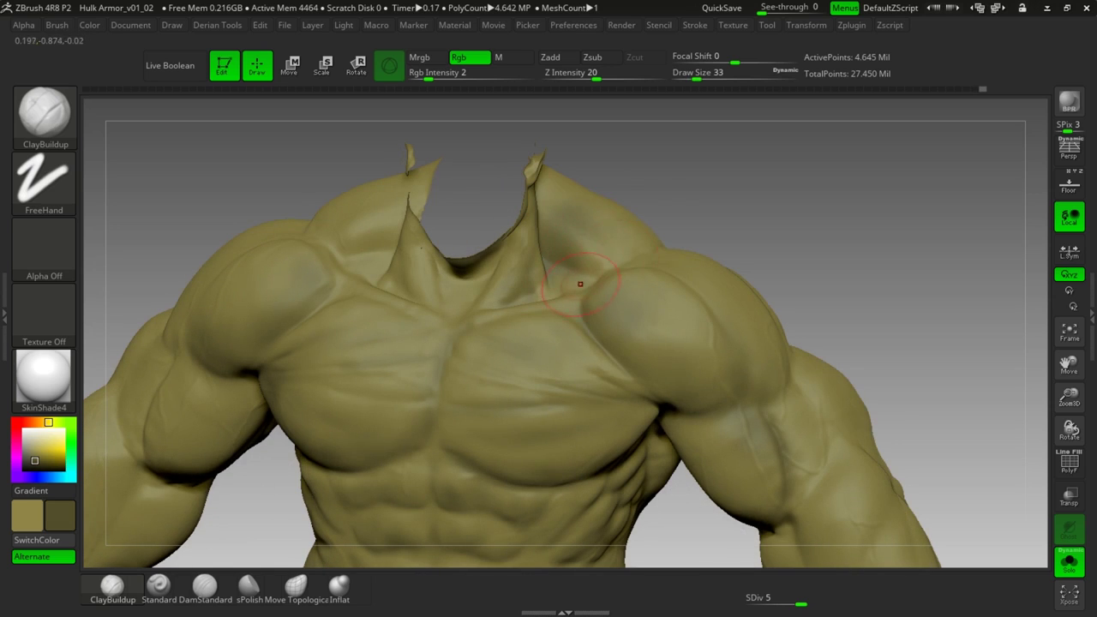
{"action": "mouse_move", "coordinate": [616, 251]}
{"action": "left_mouse_down"}
{"action": "mouse_move", "coordinate": [555, 254]}
{"action": "mouse_move", "coordinate": [555, 209]}
{"action": "left_mouse_up"}
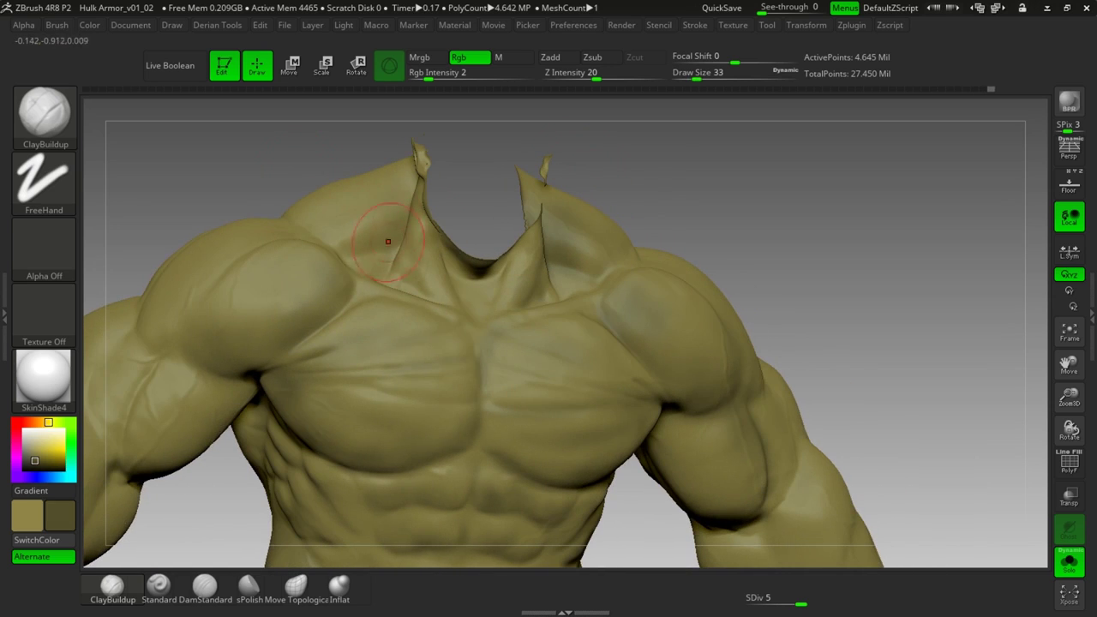
- Shade the hollow of the character's right trapezius and the base of the neck
{"action": "left_click_drag", "start_coordinate": [358, 221], "coordinate": [379, 242]}
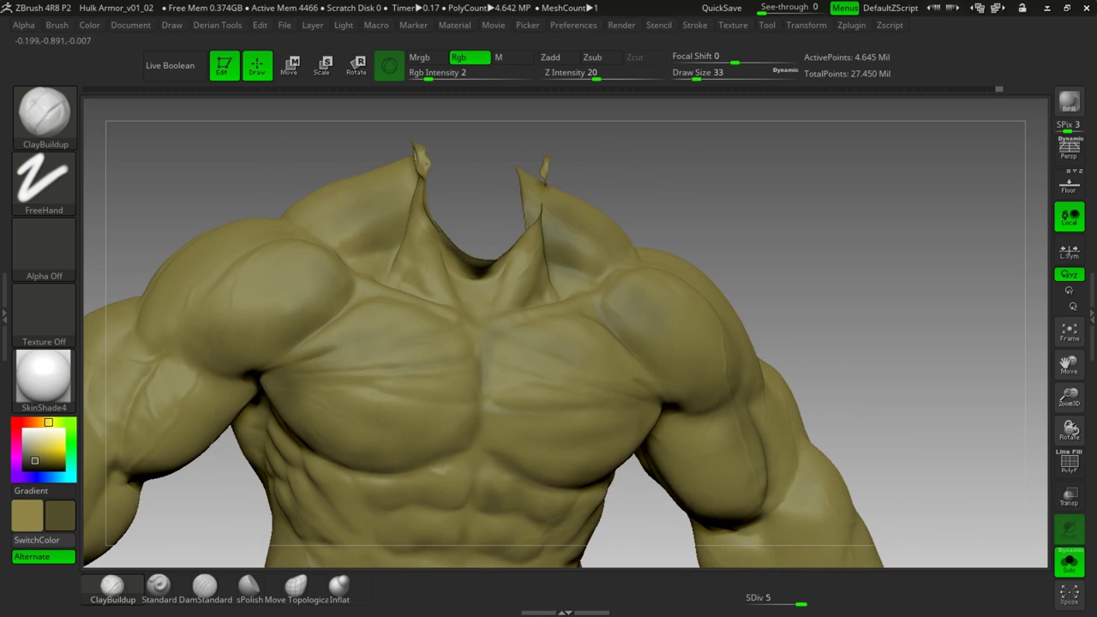
{"action": "left_click", "coordinate": [352, 243]}
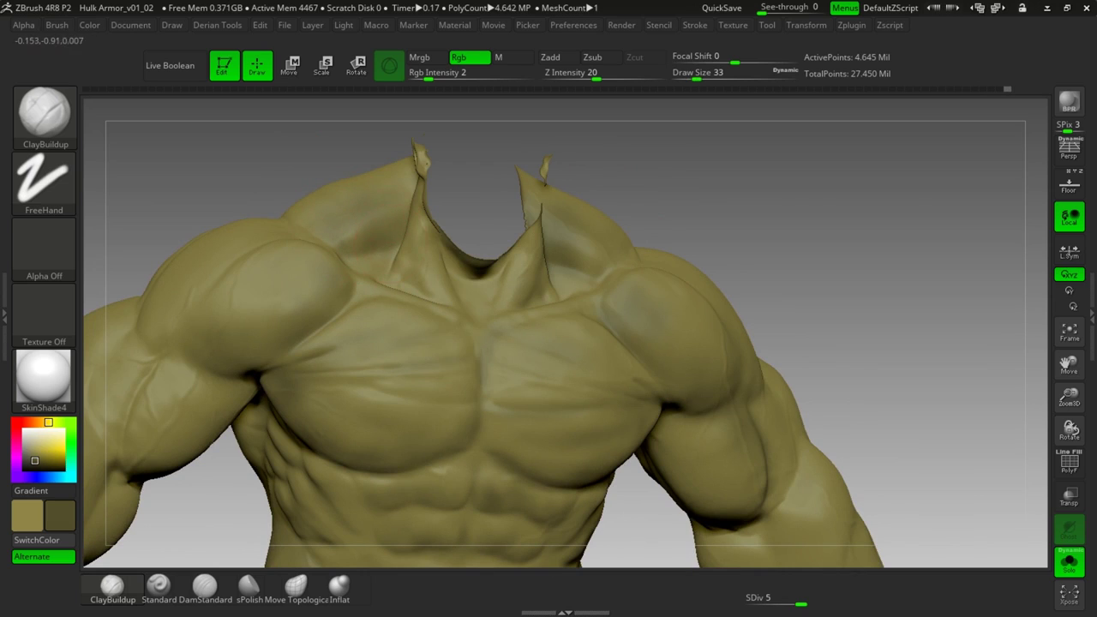
{"action": "left_click_drag", "start_coordinate": [390, 229], "coordinate": [391, 265]}
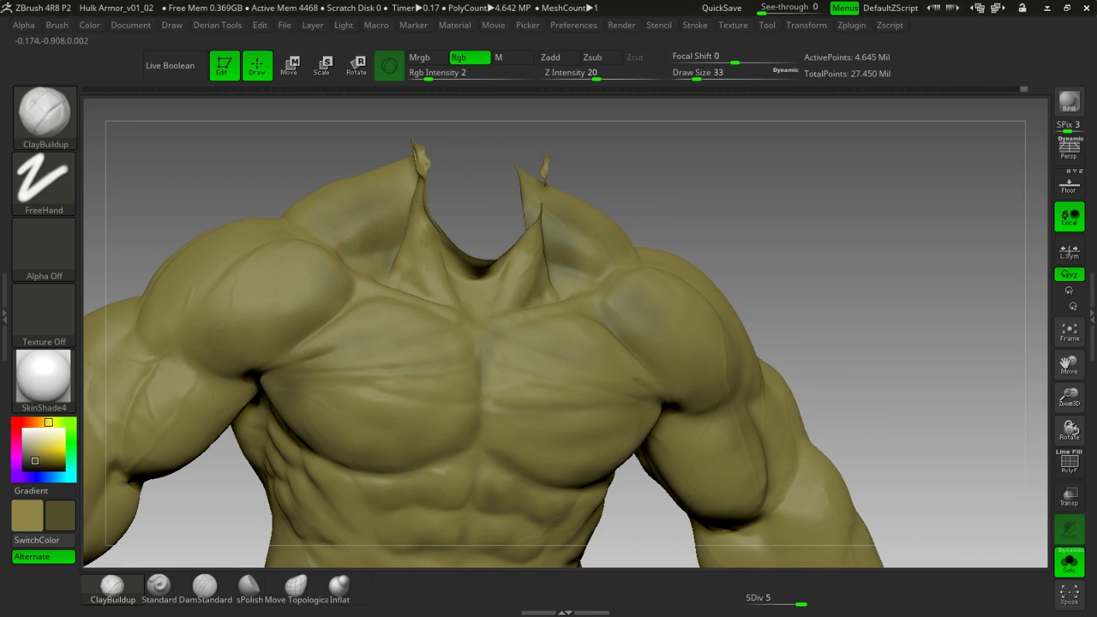
{"action": "left_click_drag", "start_coordinate": [398, 226], "coordinate": [394, 243]}
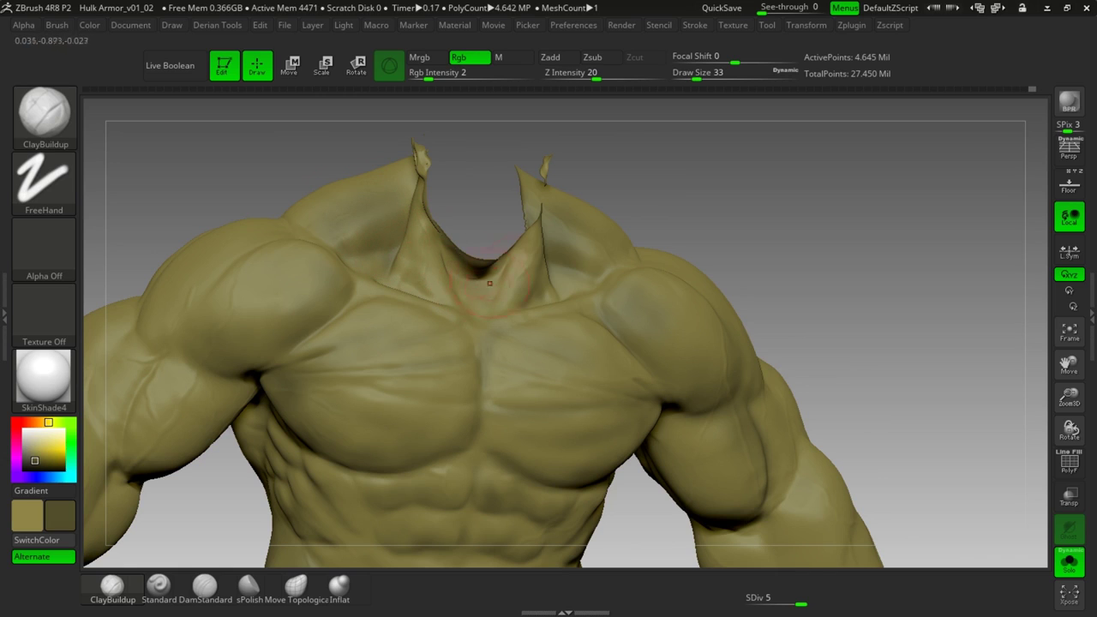
{"action": "left_click_drag", "start_coordinate": [465, 281], "coordinate": [418, 284]}
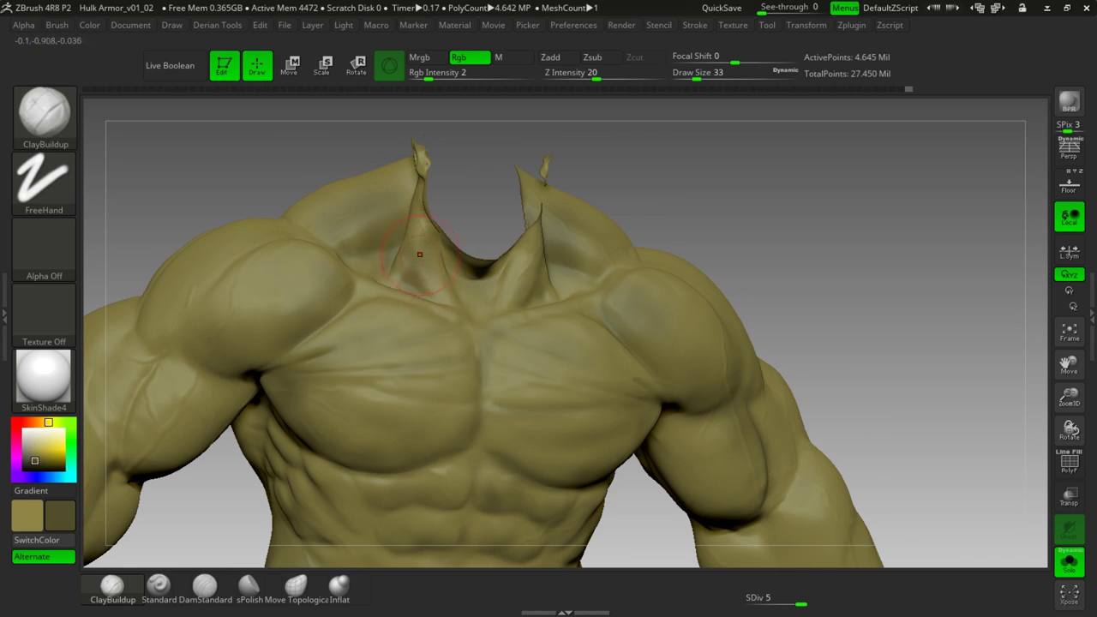
- Darken the neck tendons on both sides above the collarbones
{"action": "right_click_drag", "start_coordinate": [635, 273], "coordinate": [569, 267]}
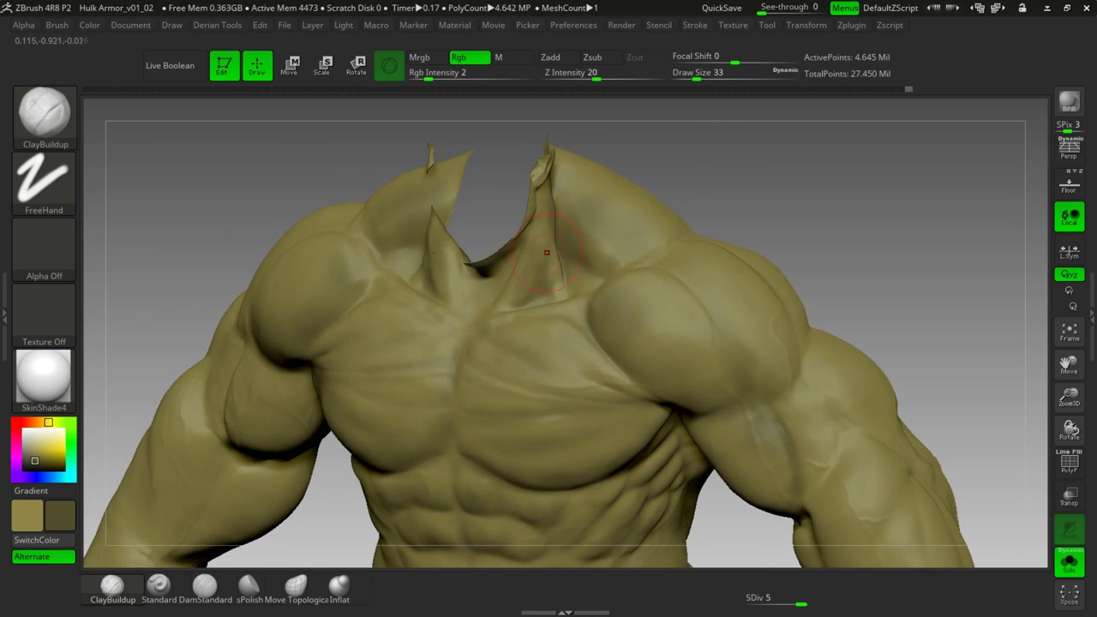
{"action": "left_click_drag", "start_coordinate": [433, 252], "coordinate": [434, 257]}
{"action": "right_click_drag", "start_coordinate": [434, 257], "coordinate": [566, 266]}
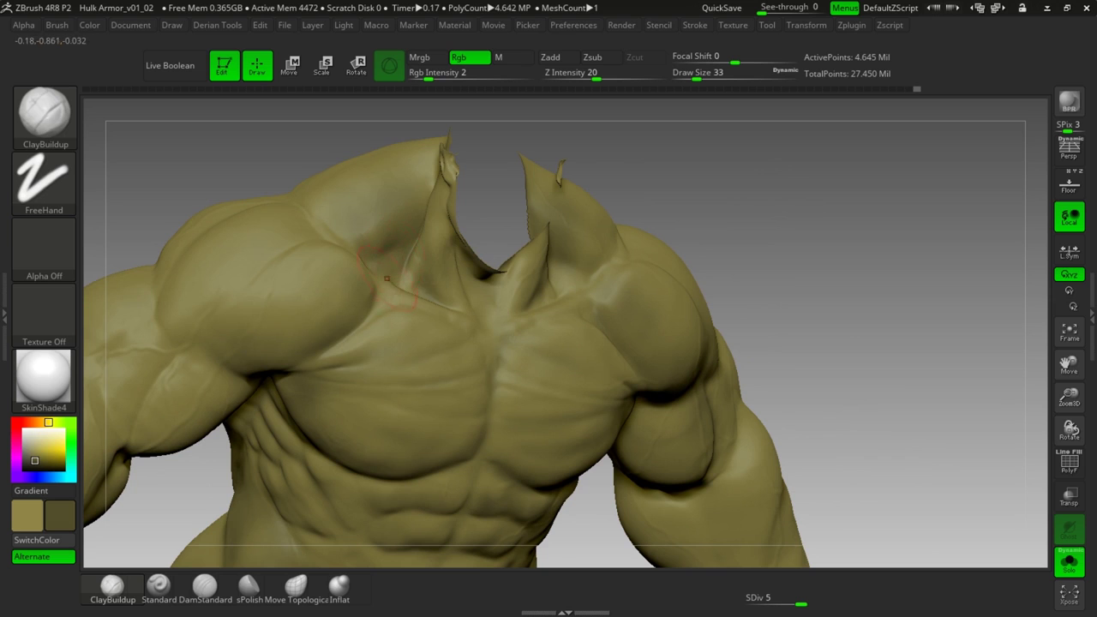
{"action": "left_click_drag", "start_coordinate": [435, 168], "coordinate": [429, 188]}
{"action": "right_click_drag", "start_coordinate": [427, 230], "coordinate": [300, 224]}
- Shade the hollow of the throat between the neck tendons, working from a low front angle
{"action": "right_click_drag", "start_coordinate": [581, 176], "coordinate": [724, 119]}
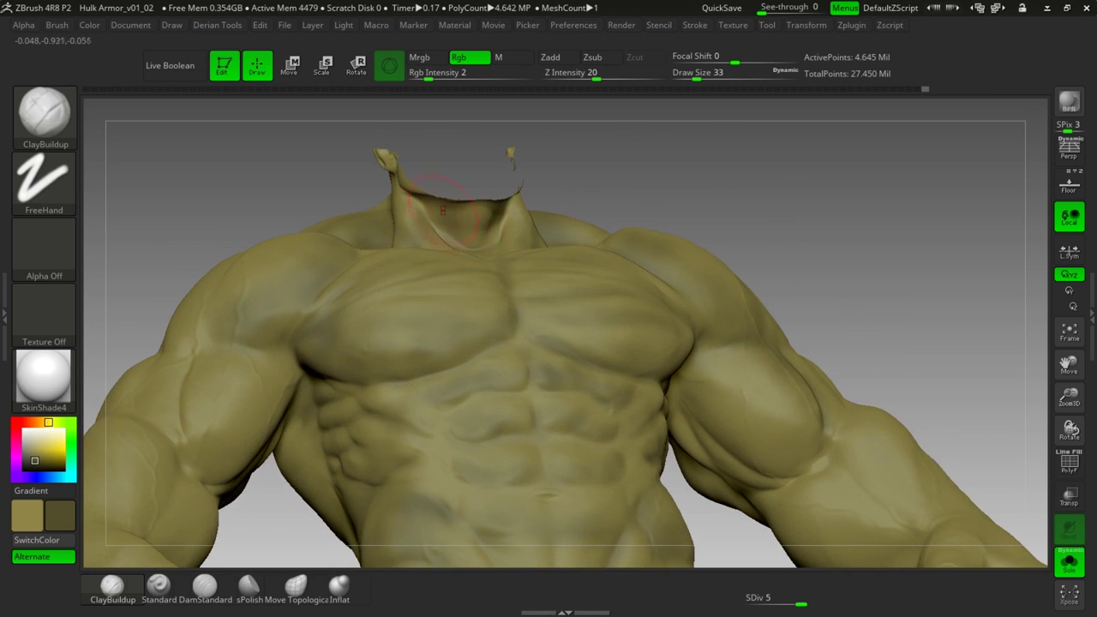
{"action": "left_click_drag", "start_coordinate": [454, 212], "coordinate": [452, 224]}
{"action": "right_click_drag", "start_coordinate": [452, 224], "coordinate": [342, 225]}
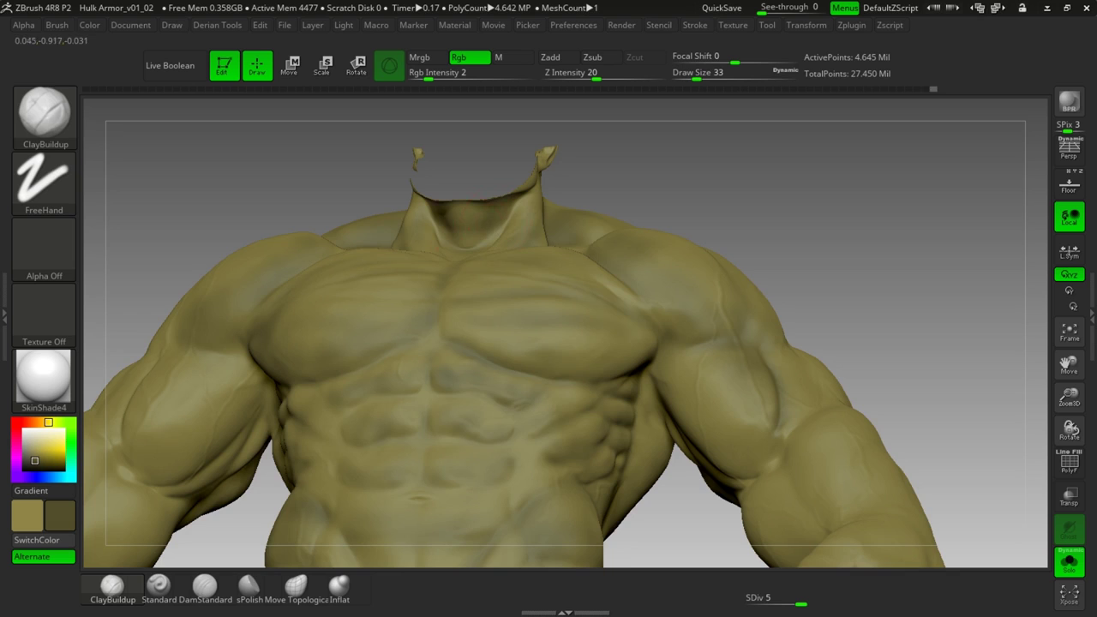
{"action": "left_click_drag", "start_coordinate": [449, 228], "coordinate": [532, 214]}
- Check the painted neck and chest shading from the front with the Flat Color material, and return to SkinShade4
{"action": "left_click", "coordinate": [44, 377]}
{"action": "left_click", "coordinate": [127, 415]}
{"action": "mouse_move", "coordinate": [377, 343]}
{"action": "right_mouse_down"}
{"action": "mouse_move", "coordinate": [463, 330]}
{"action": "mouse_move", "coordinate": [368, 347]}
{"action": "mouse_move", "coordinate": [454, 339]}
{"action": "right_mouse_up"}
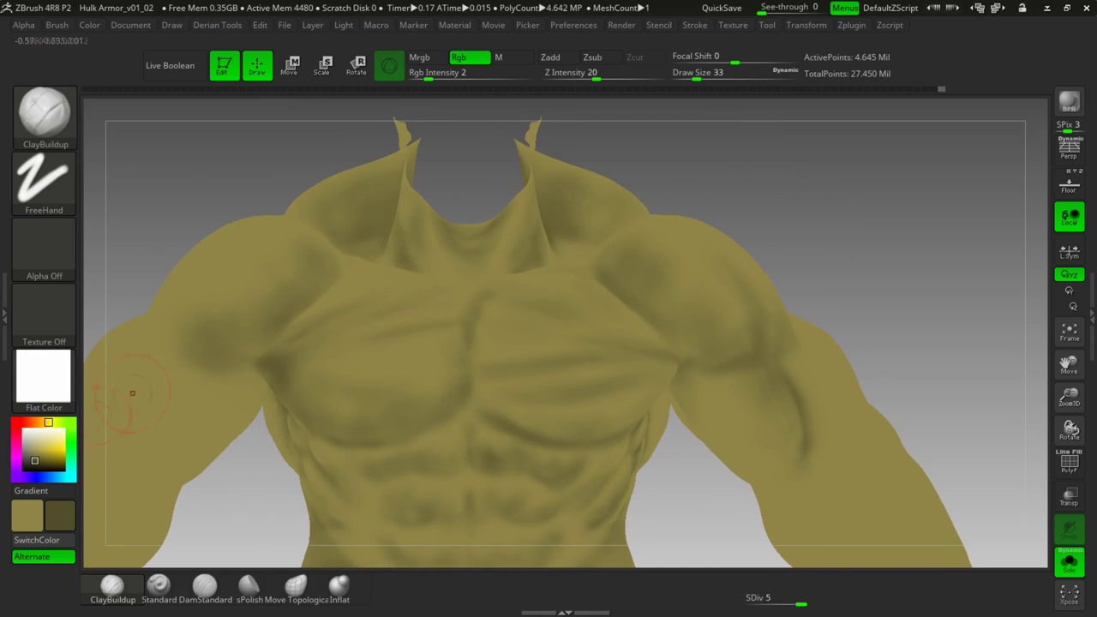
{"action": "left_click", "coordinate": [43, 377]}
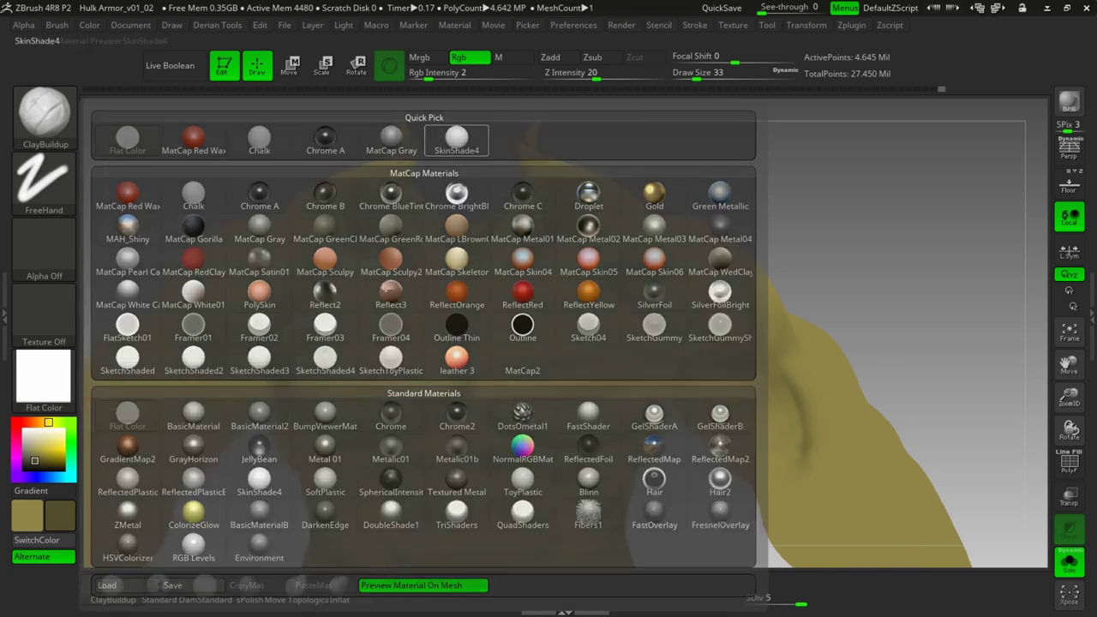
{"action": "left_click", "coordinate": [432, 137]}
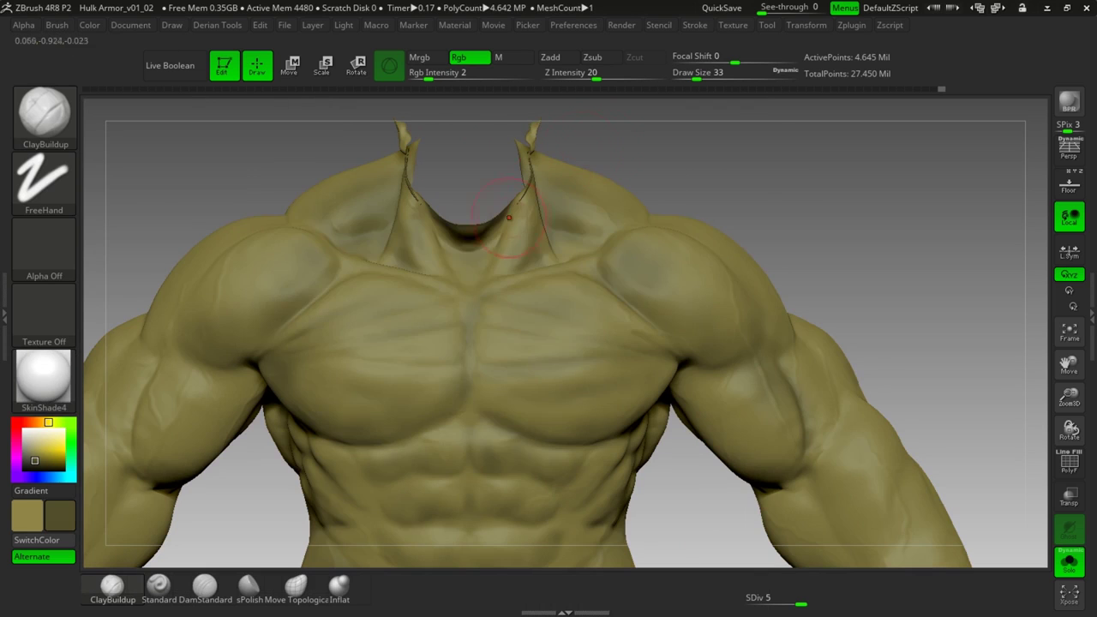
- Reduce the draw size to 22 and shade the neck tendons and the groove between the front deltoid and the collarbone
{"action": "key", "text": "space"}
{"action": "left_click_drag", "start_coordinate": [517, 224], "coordinate": [514, 225]}
{"action": "mouse_move", "coordinate": [540, 208]}
{"action": "right_mouse_down", "text": "ctrl"}
{"action": "mouse_move", "coordinate": [839, 172]}
{"action": "mouse_move", "coordinate": [835, 204]}
{"action": "right_mouse_up", "text": "ctrl"}
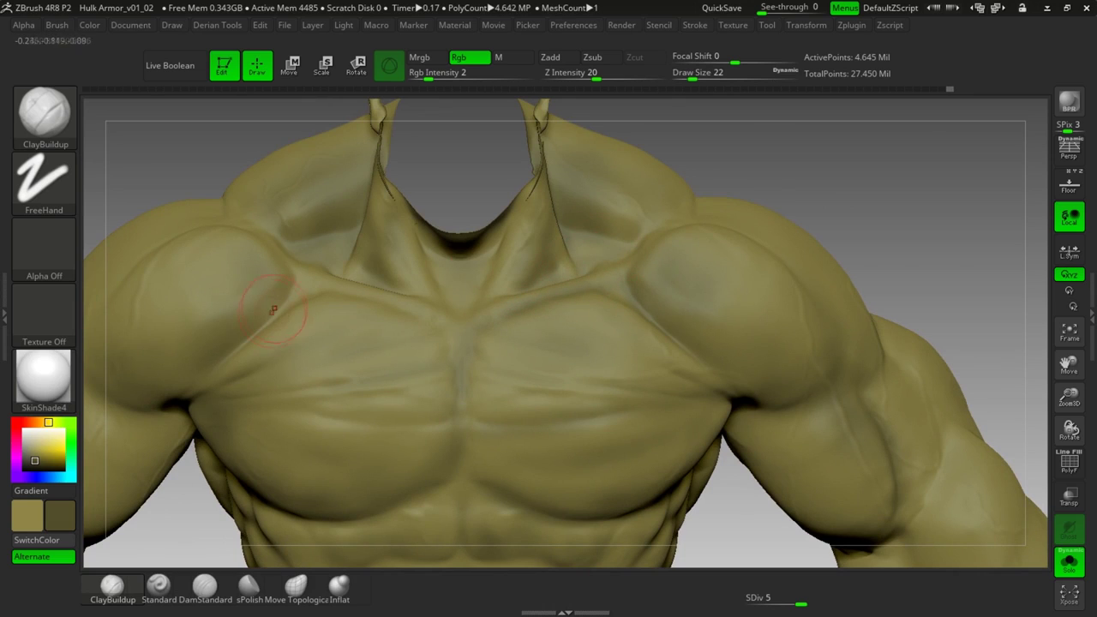
{"action": "left_click_drag", "start_coordinate": [295, 292], "coordinate": [330, 287]}
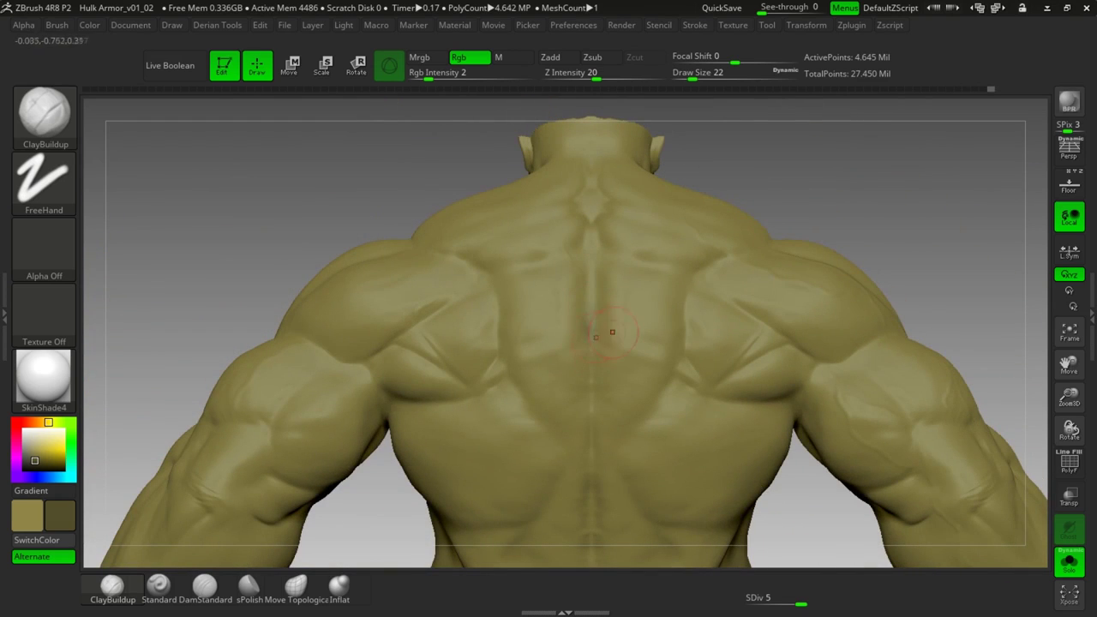
- Set the draw size to 33 and darken the spine groove on the upper back up to the base of the neck
{"action": "key", "text": "space"}
{"action": "left_click_drag", "start_coordinate": [588, 317], "coordinate": [584, 310]}
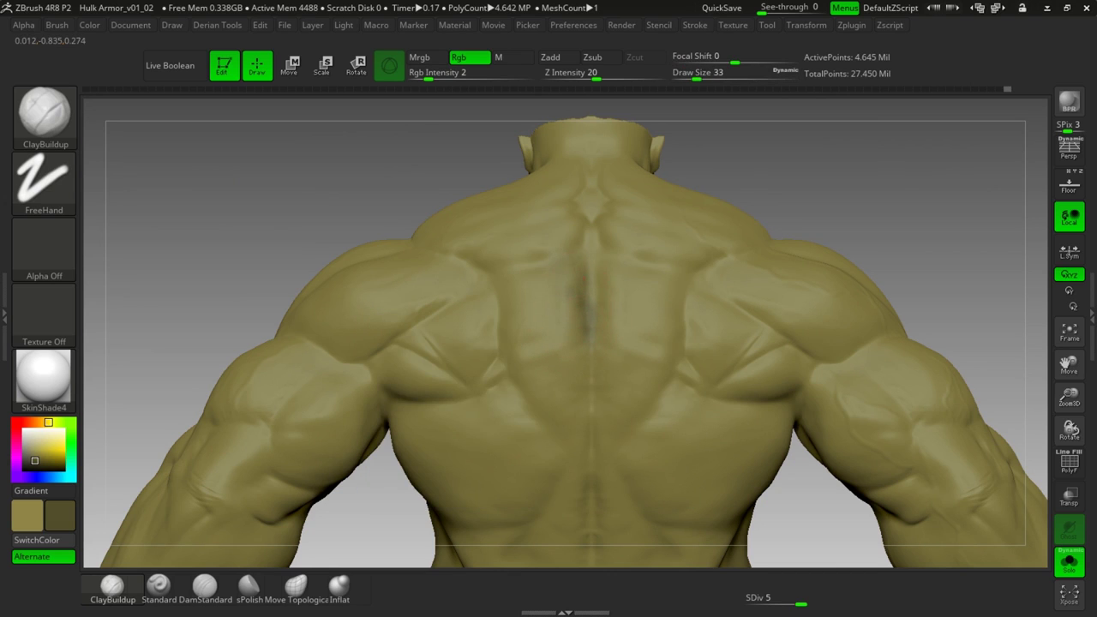
{"action": "left_click_drag", "start_coordinate": [579, 227], "coordinate": [577, 206]}
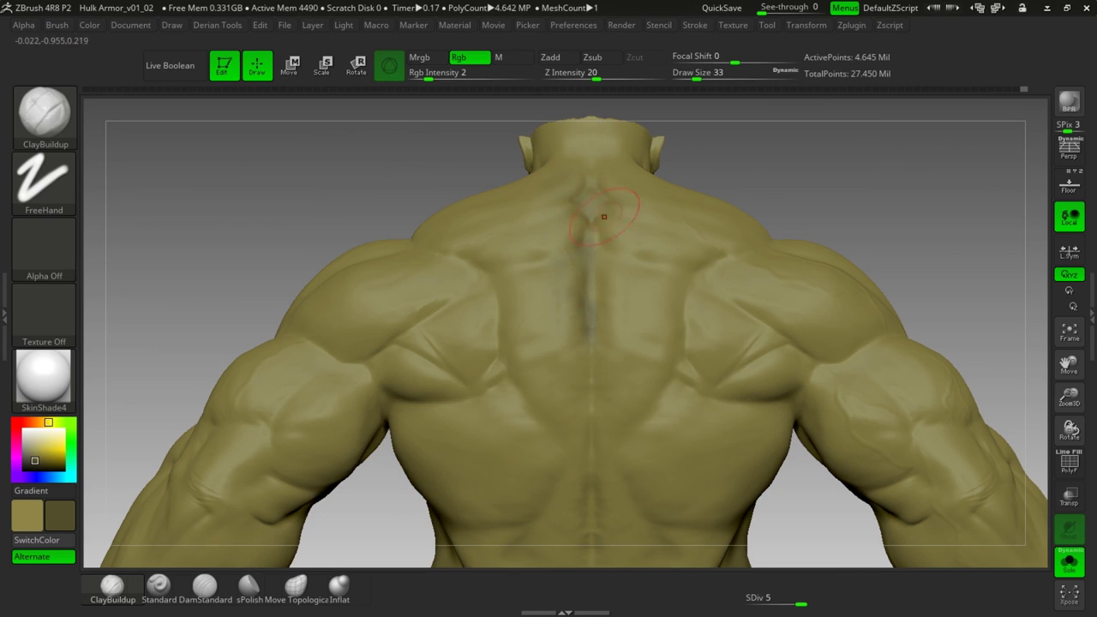
{"action": "left_click_drag", "start_coordinate": [641, 245], "coordinate": [593, 246]}
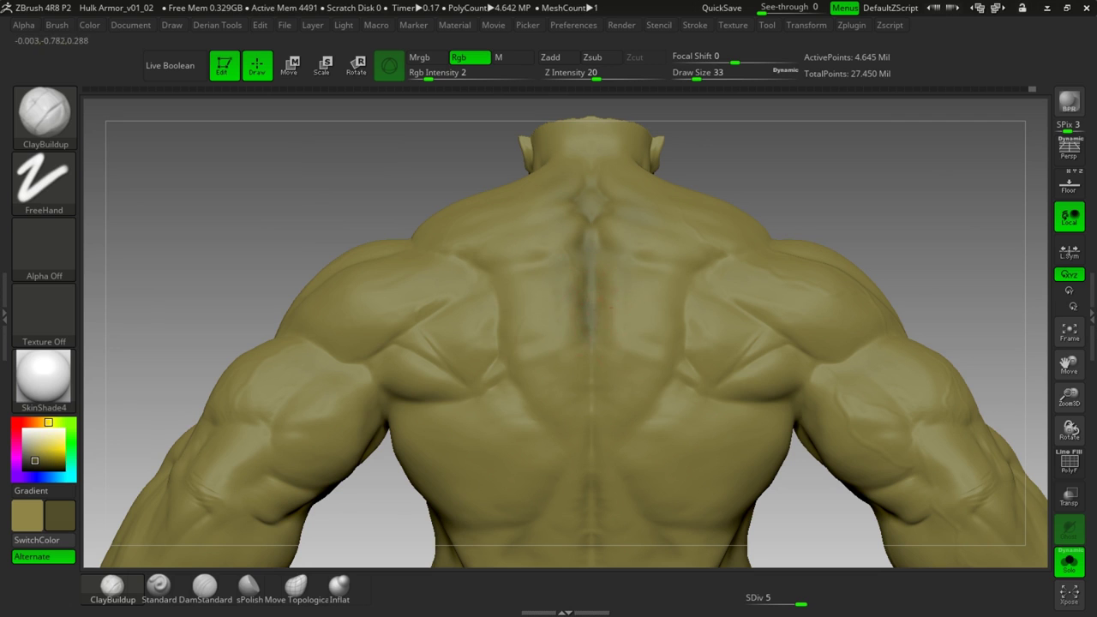
{"action": "mouse_move", "coordinate": [625, 328]}
{"action": "left_mouse_down"}
{"action": "mouse_move", "coordinate": [593, 341]}
{"action": "mouse_move", "coordinate": [592, 369]}
{"action": "left_mouse_up"}
- Shade the lower inner area of the character's right lat at draw size 25 and the left lat at draw size 35
{"action": "left_click_drag", "start_coordinate": [804, 519], "coordinate": [779, 382], "text": "alt"}
{"action": "left_click_drag", "start_coordinate": [817, 448], "coordinate": [819, 490], "text": "alt"}
{"action": "key", "text": "space"}
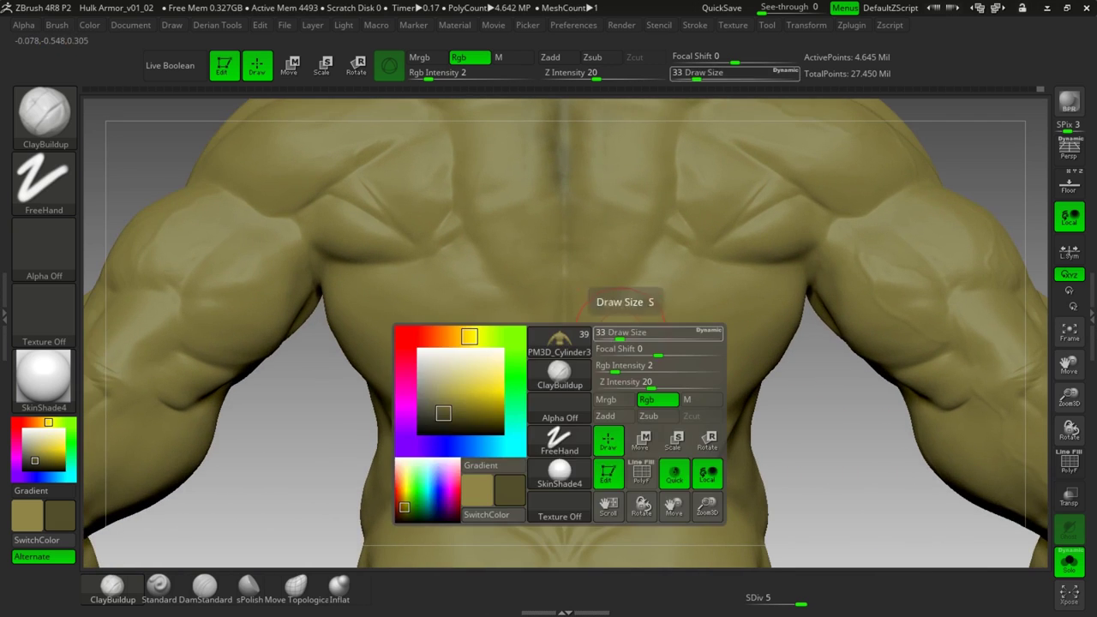
{"action": "left_click_drag", "start_coordinate": [620, 335], "coordinate": [616, 333]}
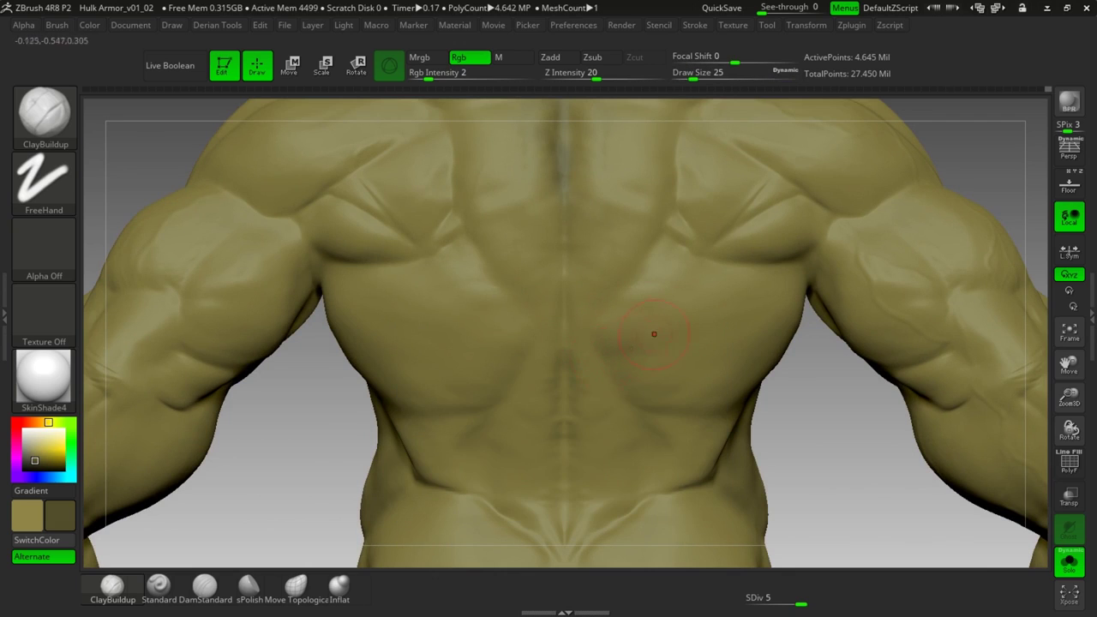
{"action": "mouse_move", "coordinate": [616, 381]}
{"action": "left_mouse_down"}
{"action": "mouse_move", "coordinate": [645, 401]}
{"action": "mouse_move", "coordinate": [692, 369]}
{"action": "mouse_move", "coordinate": [683, 372]}
{"action": "left_mouse_up"}
{"action": "key", "text": "space"}
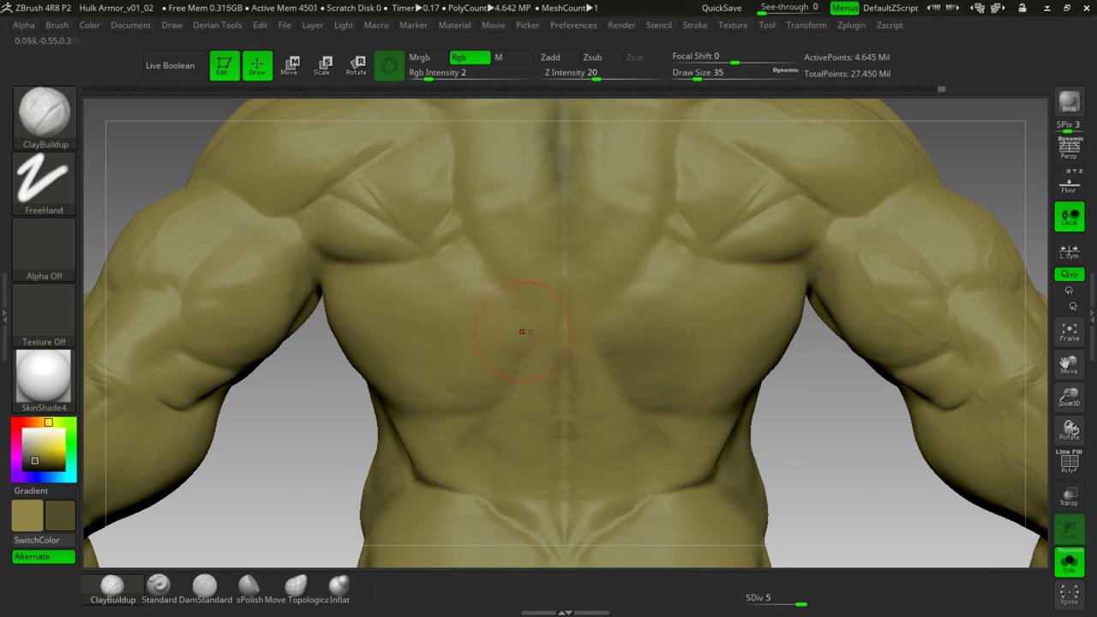
{"action": "left_click_drag", "start_coordinate": [474, 330], "coordinate": [517, 358]}
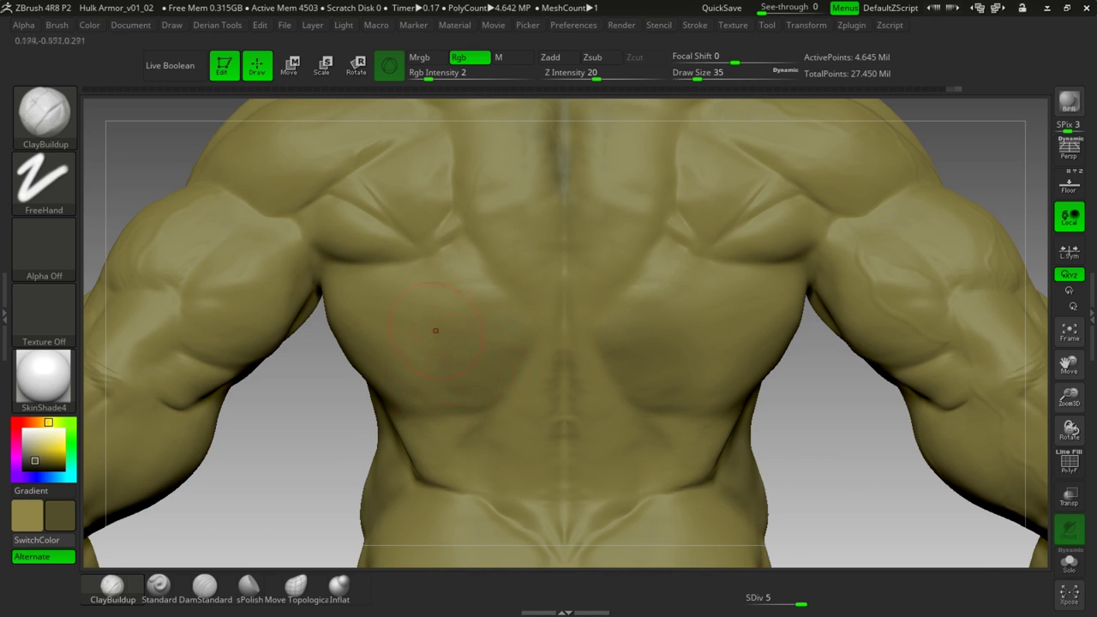
- Lower the draw size to 23 and shade the lower edge of the trapezius below the shoulder blades
{"action": "key", "text": "space"}
{"action": "mouse_move", "coordinate": [593, 297]}
{"action": "left_mouse_down"}
{"action": "mouse_move", "coordinate": [561, 300]}
{"action": "mouse_move", "coordinate": [628, 273]}
{"action": "mouse_move", "coordinate": [617, 296]}
{"action": "left_mouse_up"}
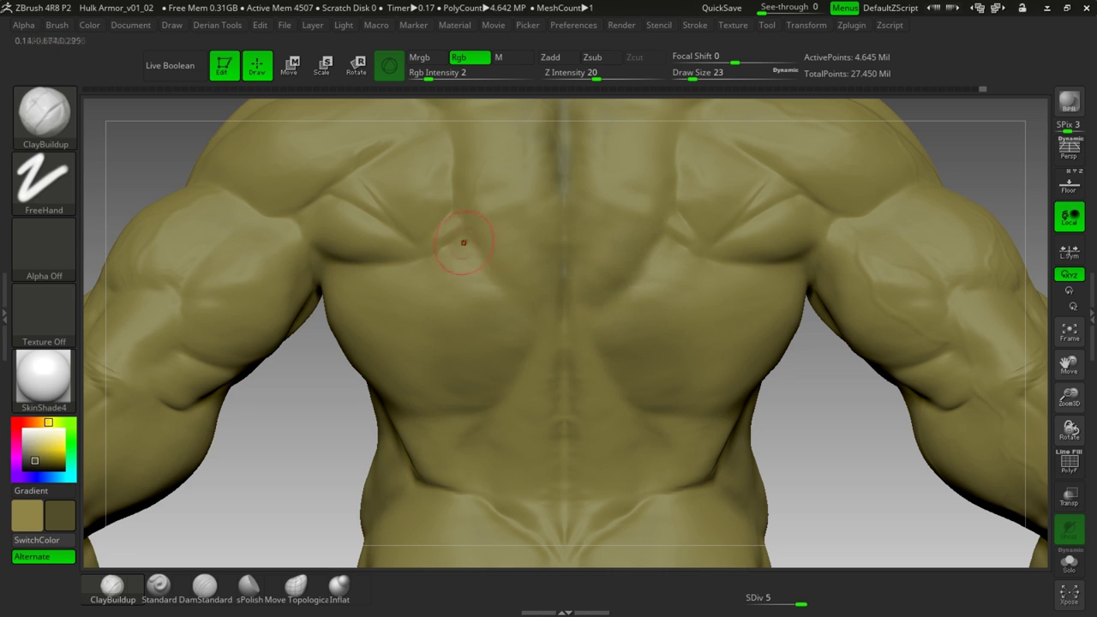
{"action": "mouse_move", "coordinate": [471, 240]}
{"action": "left_mouse_down"}
{"action": "mouse_move", "coordinate": [479, 258]}
{"action": "mouse_move", "coordinate": [507, 262]}
{"action": "mouse_move", "coordinate": [490, 288]}
{"action": "mouse_move", "coordinate": [523, 308]}
{"action": "left_mouse_up"}
{"action": "left_click_drag", "start_coordinate": [661, 329], "coordinate": [564, 312]}
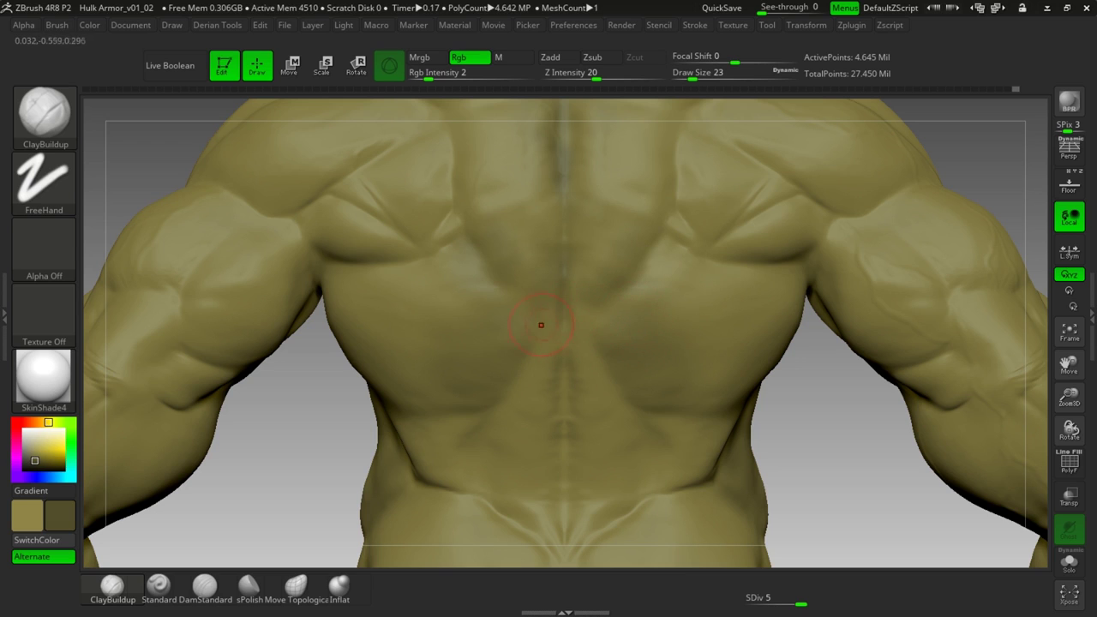
- Darken the spine groove along the lower back, undoing one stroke and painting it again
{"action": "right_click_drag", "start_coordinate": [564, 342], "coordinate": [563, 347]}
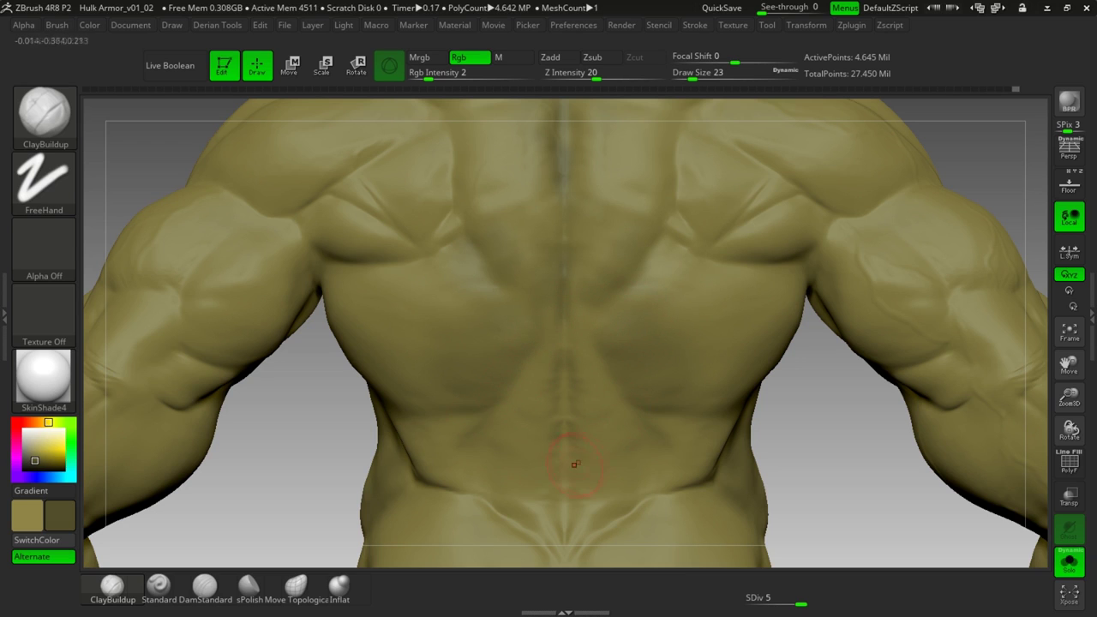
{"action": "left_click_drag", "start_coordinate": [567, 450], "coordinate": [568, 428]}
{"action": "left_click_drag", "start_coordinate": [570, 374], "coordinate": [566, 341]}
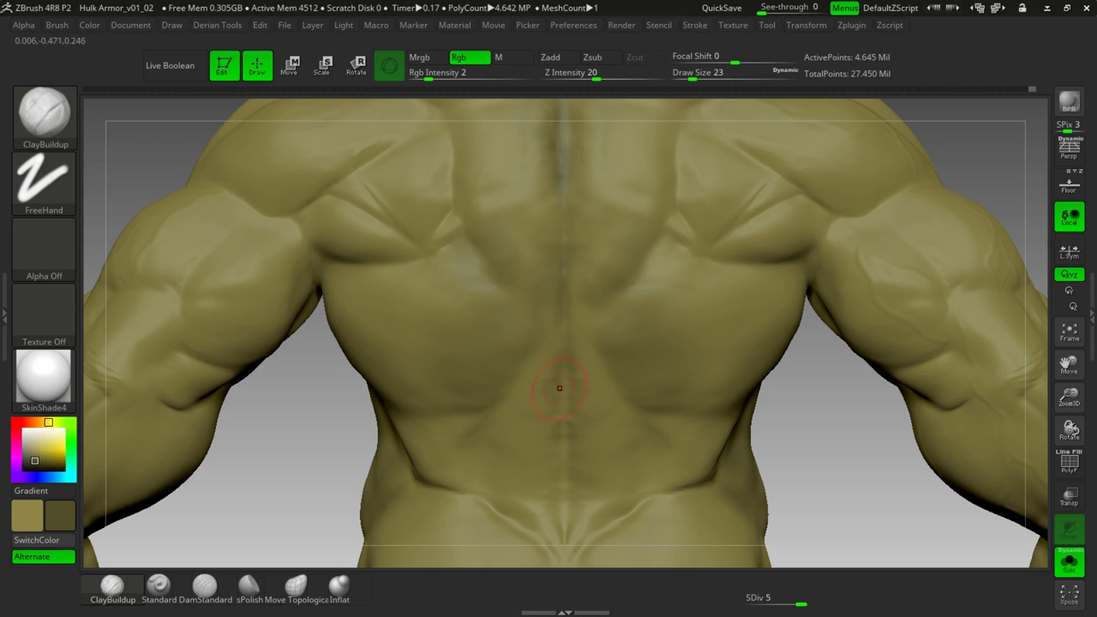
{"action": "key", "text": "ctrl+z"}
{"action": "left_click_drag", "start_coordinate": [566, 444], "coordinate": [564, 467]}
- Shade the middle back beside the character's left shoulder blade, along its inner edge and upper ridge
{"action": "left_click_drag", "start_coordinate": [160, 380], "coordinate": [154, 454], "text": "alt"}
{"action": "mouse_move", "coordinate": [502, 294]}
{"action": "left_mouse_down"}
{"action": "mouse_move", "coordinate": [474, 311]}
{"action": "mouse_move", "coordinate": [483, 316]}
{"action": "left_mouse_up"}
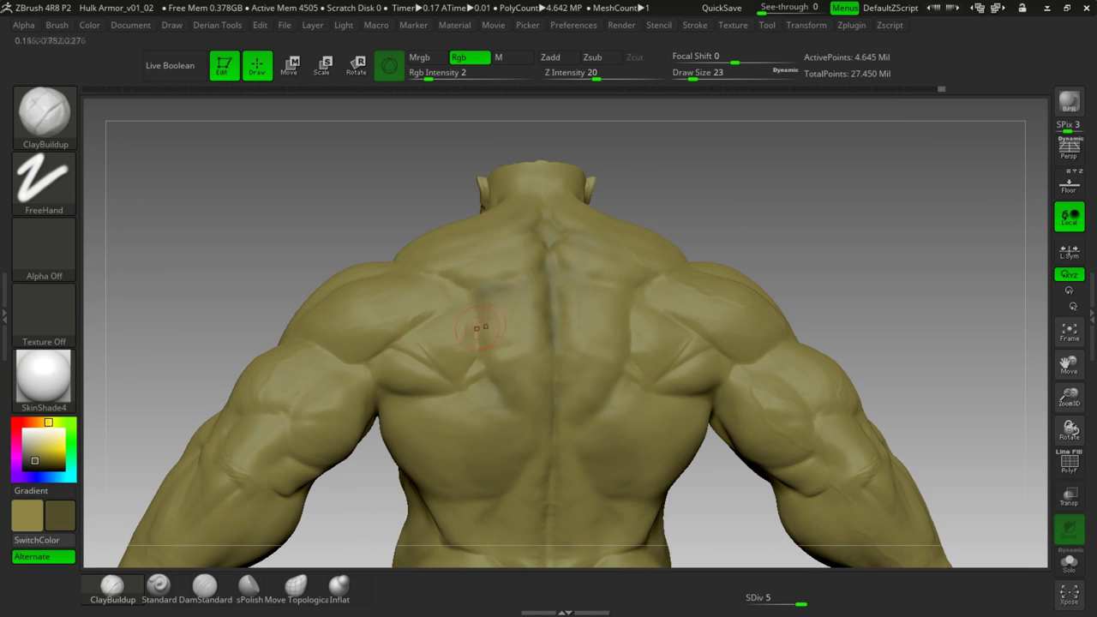
{"action": "left_click_drag", "start_coordinate": [515, 354], "coordinate": [500, 382]}
{"action": "left_click_drag", "start_coordinate": [467, 285], "coordinate": [514, 274]}
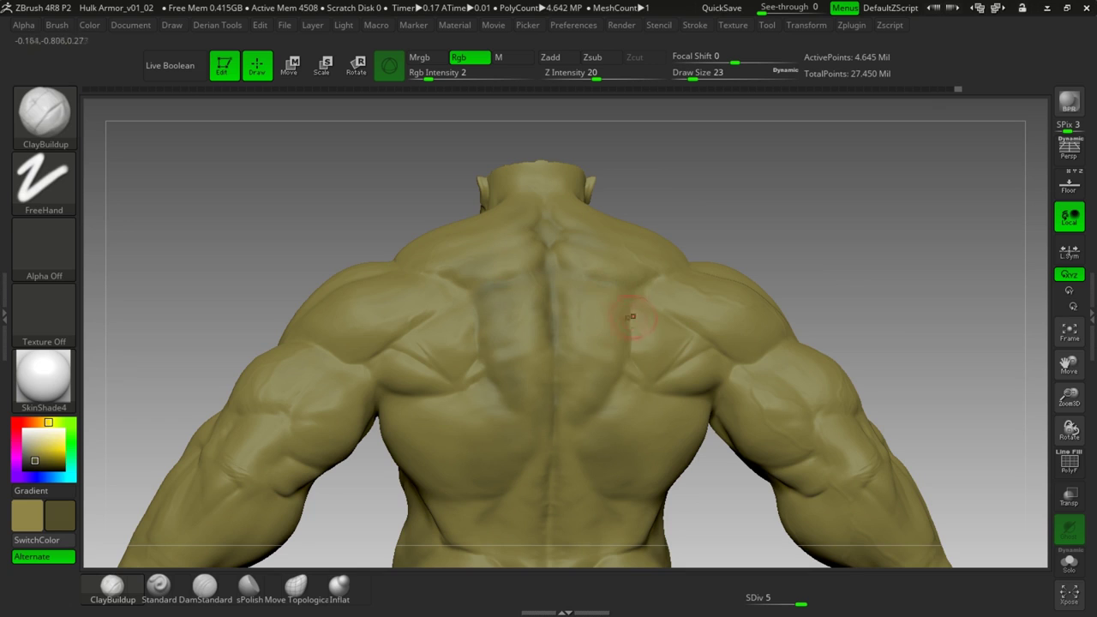
- Shade the middle back along the inner edge of the character's right shoulder blade
{"action": "left_click_drag", "start_coordinate": [834, 307], "coordinate": [793, 307]}
{"action": "left_click_drag", "start_coordinate": [610, 296], "coordinate": [613, 317]}
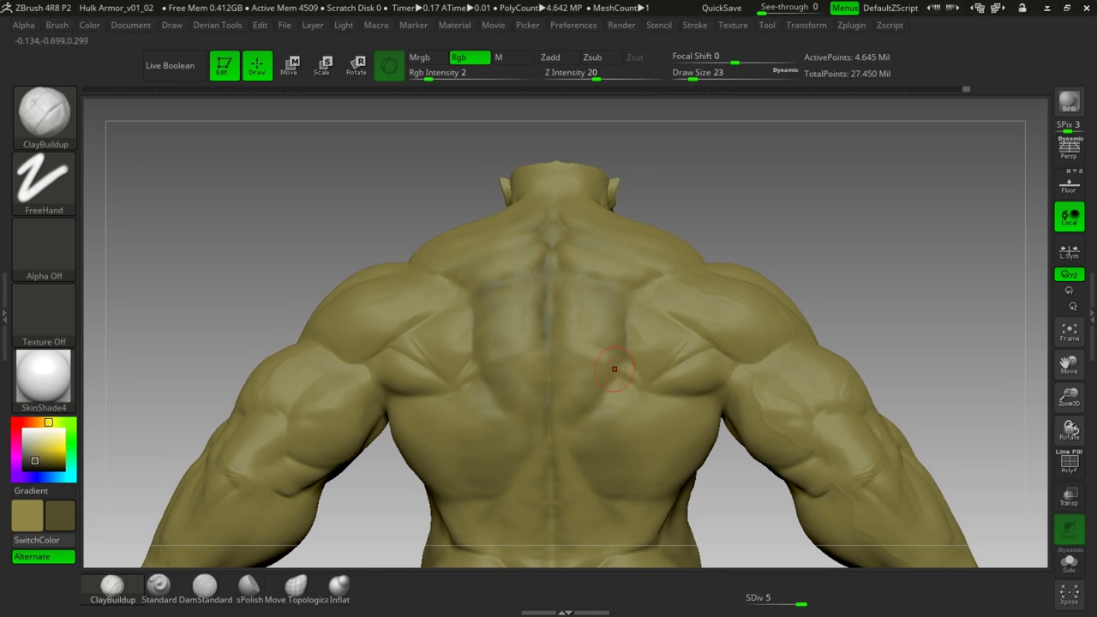
{"action": "left_click_drag", "start_coordinate": [615, 371], "coordinate": [617, 367]}
{"action": "left_click_drag", "start_coordinate": [597, 308], "coordinate": [544, 321]}
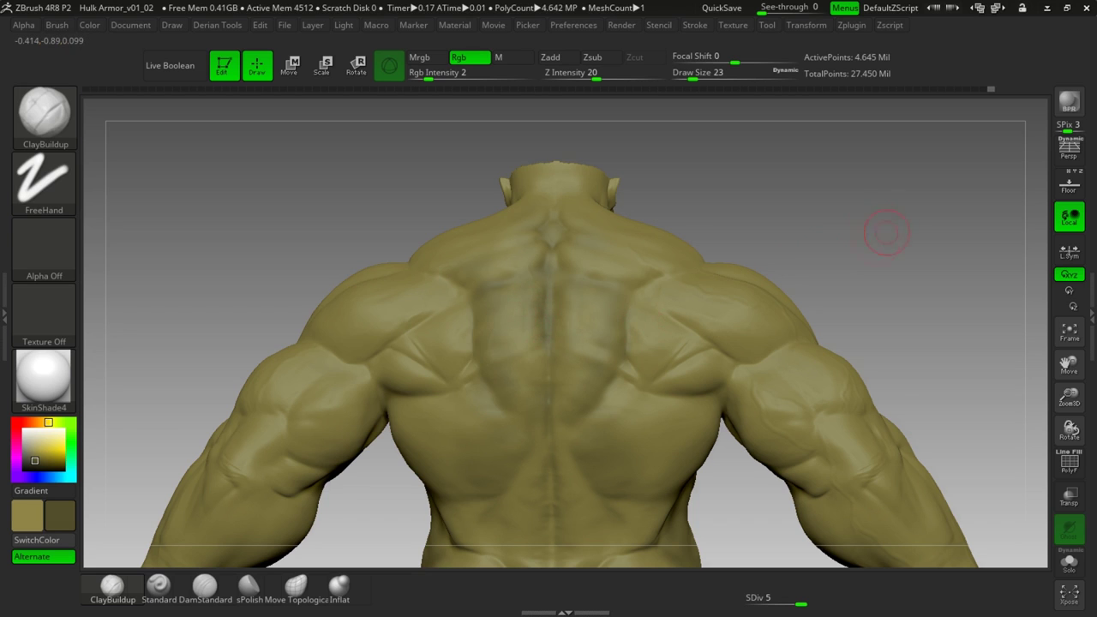
- Shade the upper trapezius around the base of the neck and along its ridges above the shoulder blades
{"action": "left_click_drag", "start_coordinate": [876, 243], "coordinate": [803, 389]}
{"action": "left_click_drag", "start_coordinate": [586, 392], "coordinate": [613, 370]}
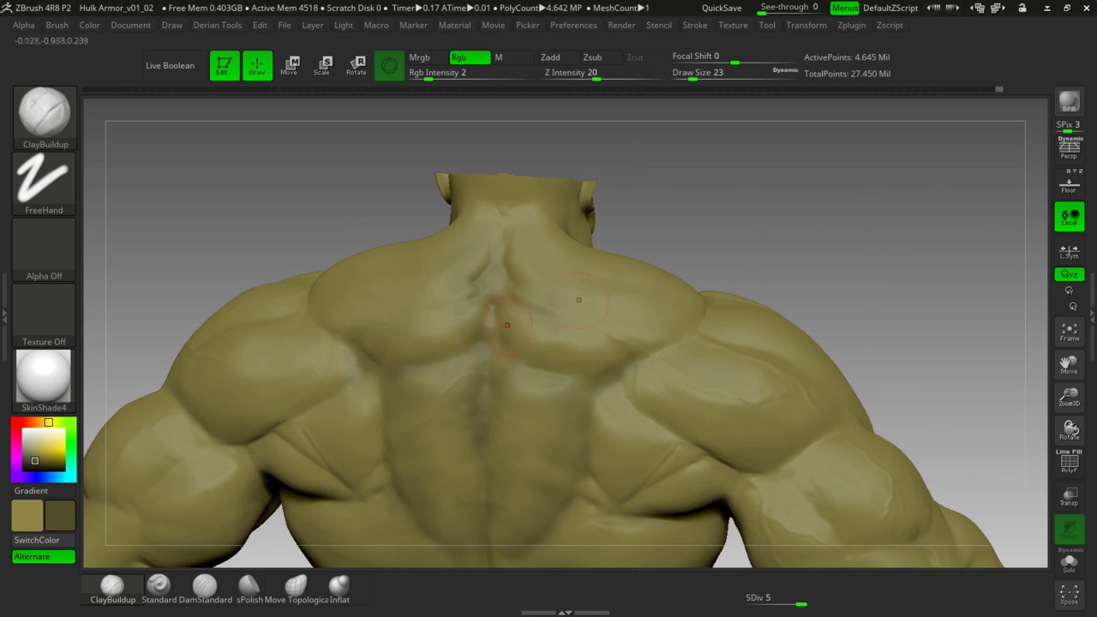
{"action": "left_click_drag", "start_coordinate": [823, 224], "coordinate": [872, 200]}
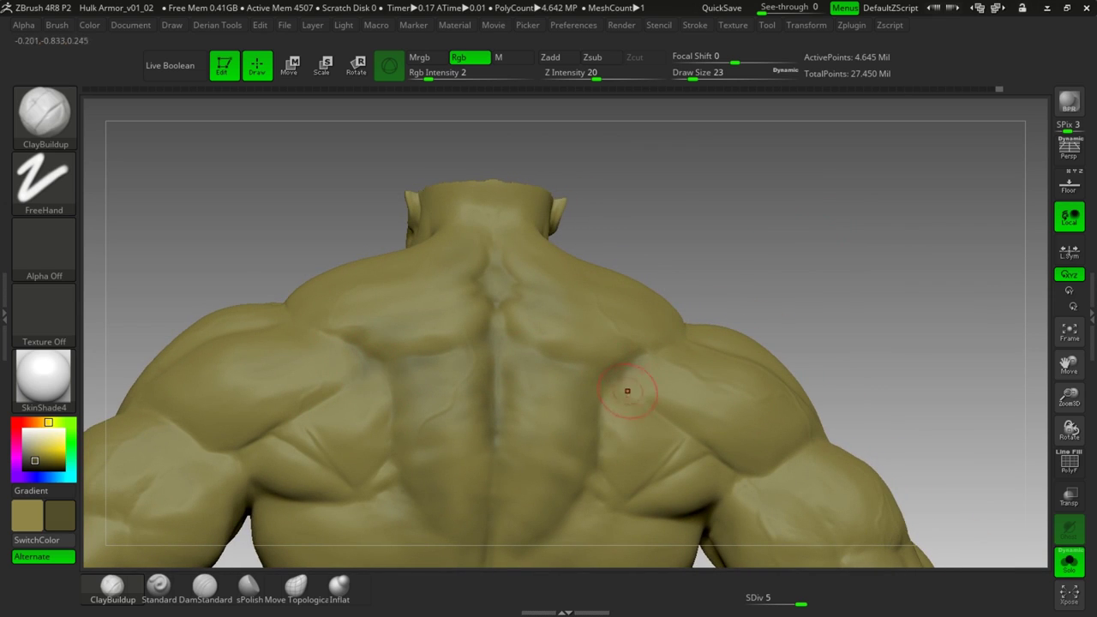
- Shade the rear deltoids of both shoulders, raising the draw size to 29 and then to 33
{"action": "mouse_move", "coordinate": [838, 377]}
{"action": "left_mouse_down", "text": "alt"}
{"action": "mouse_move", "coordinate": [791, 301]}
{"action": "mouse_move", "coordinate": [774, 296]}
{"action": "left_mouse_up", "text": "alt"}
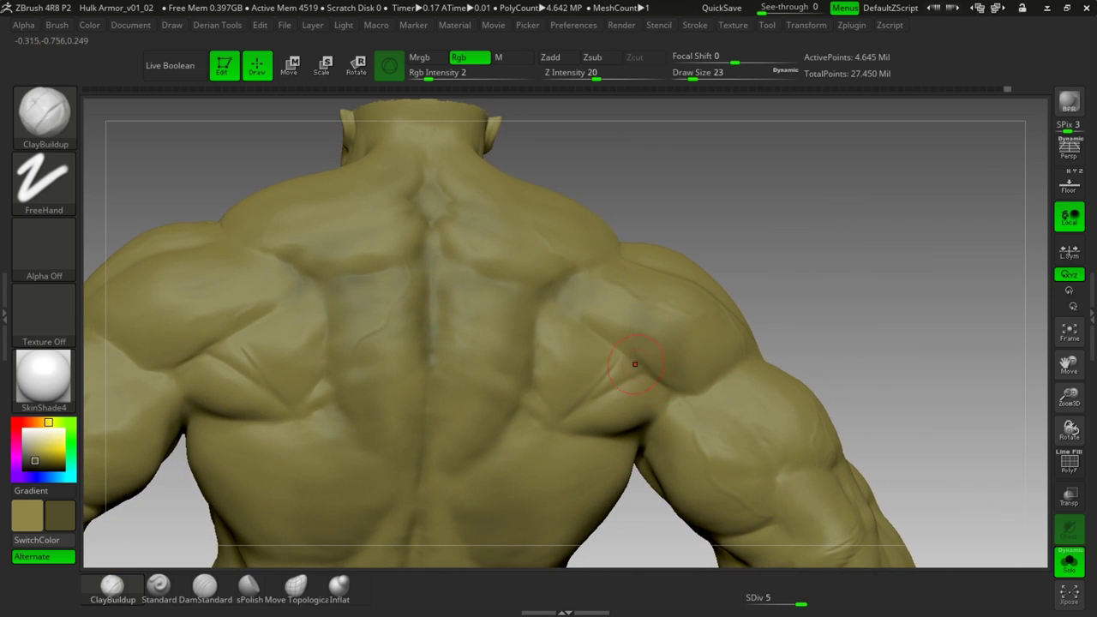
{"action": "mouse_move", "coordinate": [694, 312]}
{"action": "left_mouse_down"}
{"action": "mouse_move", "coordinate": [624, 346]}
{"action": "mouse_move", "coordinate": [680, 356]}
{"action": "mouse_move", "coordinate": [666, 377]}
{"action": "left_mouse_up"}
{"action": "key", "text": "space"}
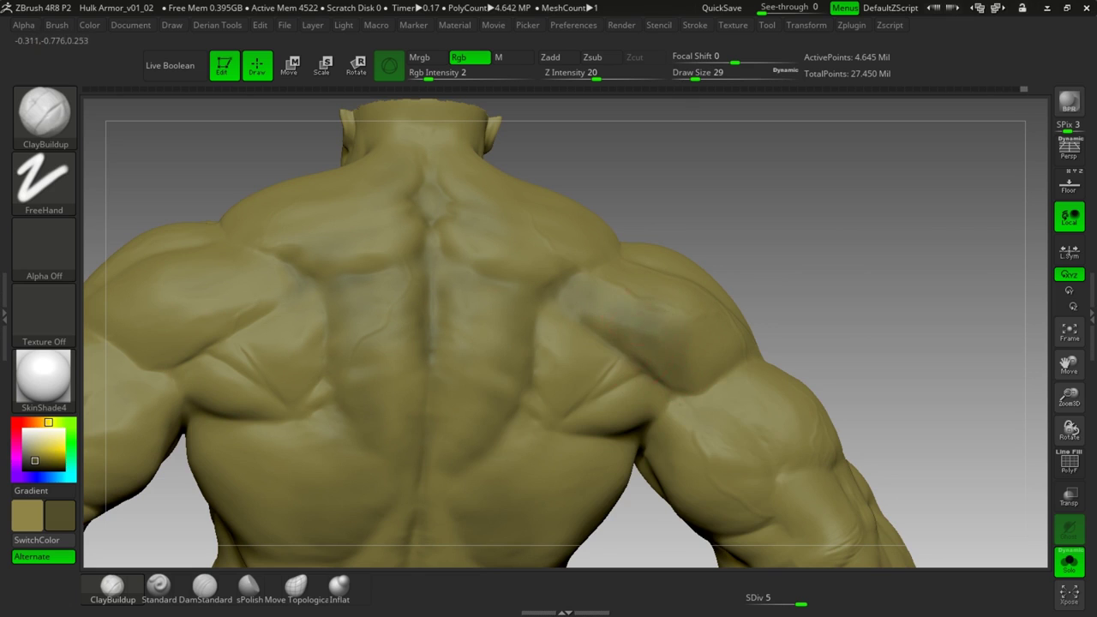
{"action": "key", "text": "space"}
{"action": "left_click_drag", "start_coordinate": [614, 349], "coordinate": [588, 350]}
{"action": "mouse_move", "coordinate": [198, 344]}
{"action": "left_mouse_down"}
{"action": "mouse_move", "coordinate": [269, 302]}
{"action": "mouse_move", "coordinate": [175, 367]}
{"action": "mouse_move", "coordinate": [157, 358]}
{"action": "left_mouse_up"}
{"action": "key", "text": "bracketright"}
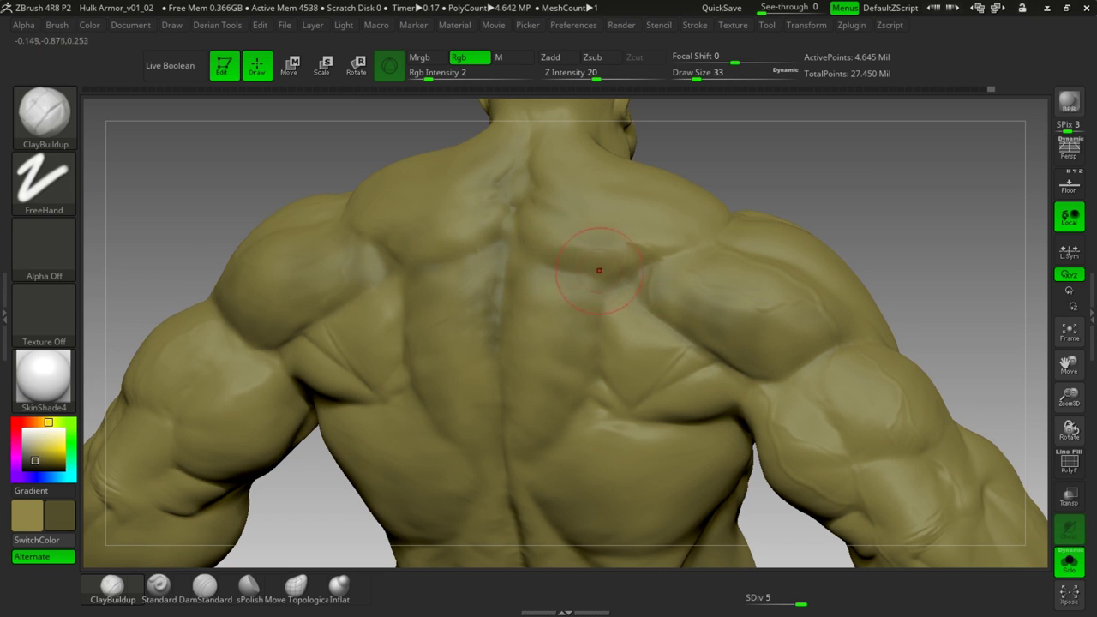
- Shade the groove on the outer side of the character's left deltoid at draw size 29
{"action": "left_click_drag", "start_coordinate": [758, 176], "coordinate": [801, 184]}
{"action": "mouse_move", "coordinate": [763, 218]}
{"action": "left_mouse_down"}
{"action": "mouse_move", "coordinate": [830, 263]}
{"action": "mouse_move", "coordinate": [883, 328]}
{"action": "left_mouse_up"}
{"action": "key", "text": "space"}
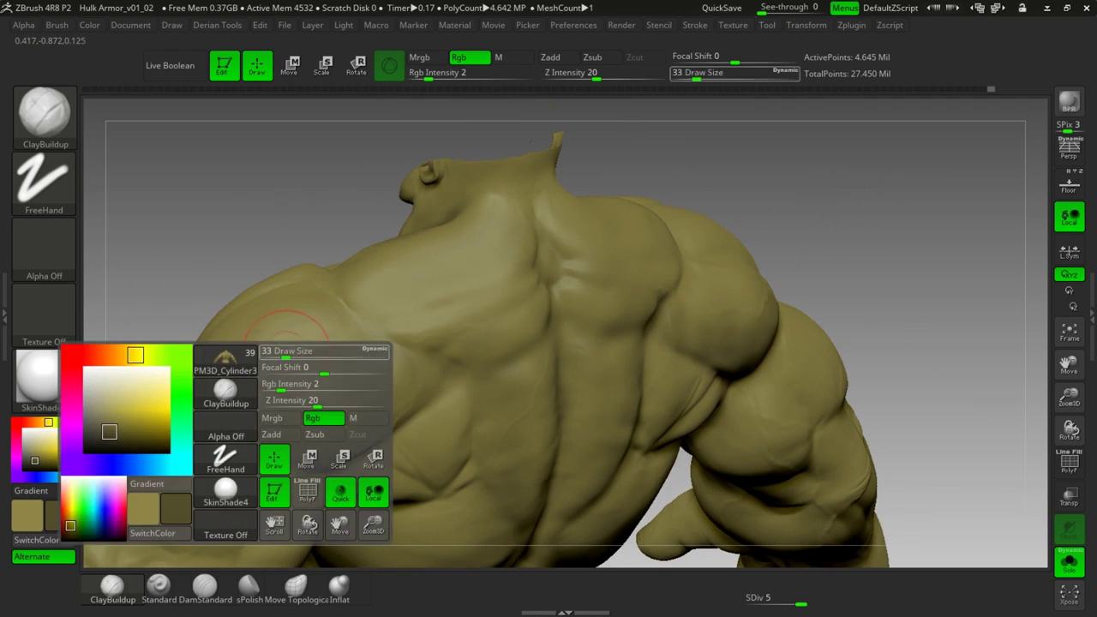
{"action": "mouse_move", "coordinate": [284, 352]}
{"action": "left_mouse_down"}
{"action": "mouse_move", "coordinate": [335, 335]}
{"action": "mouse_move", "coordinate": [295, 358]}
{"action": "left_mouse_up"}
{"action": "mouse_move", "coordinate": [230, 245]}
{"action": "left_mouse_down"}
{"action": "mouse_move", "coordinate": [463, 257]}
{"action": "mouse_move", "coordinate": [505, 197]}
{"action": "mouse_move", "coordinate": [591, 206]}
{"action": "mouse_move", "coordinate": [626, 223]}
{"action": "left_mouse_up"}
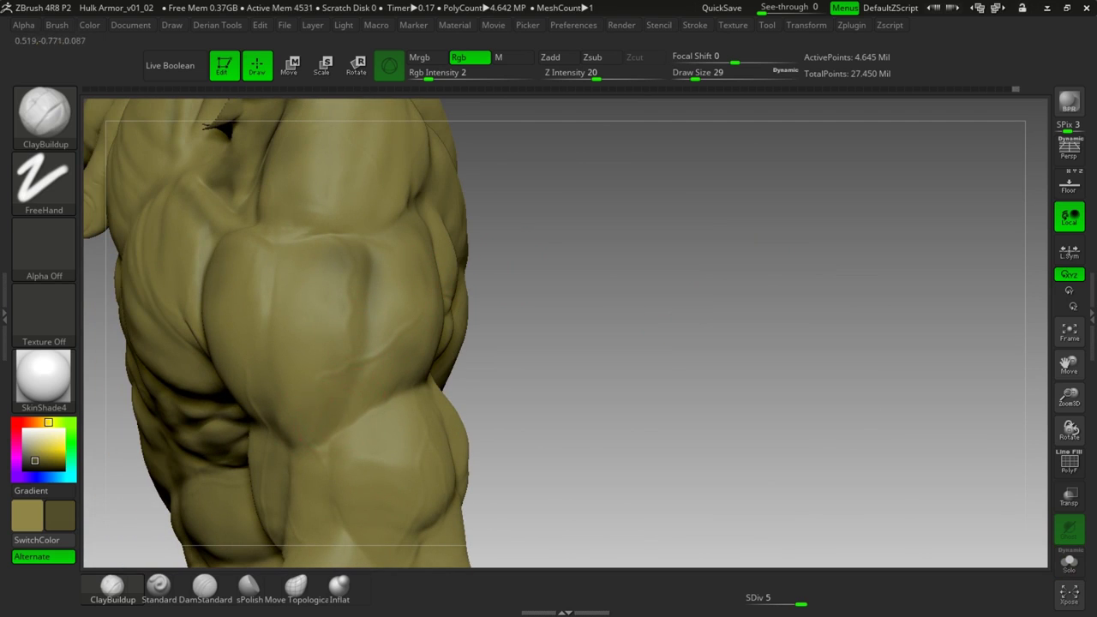
{"action": "left_click", "coordinate": [1069, 561]}
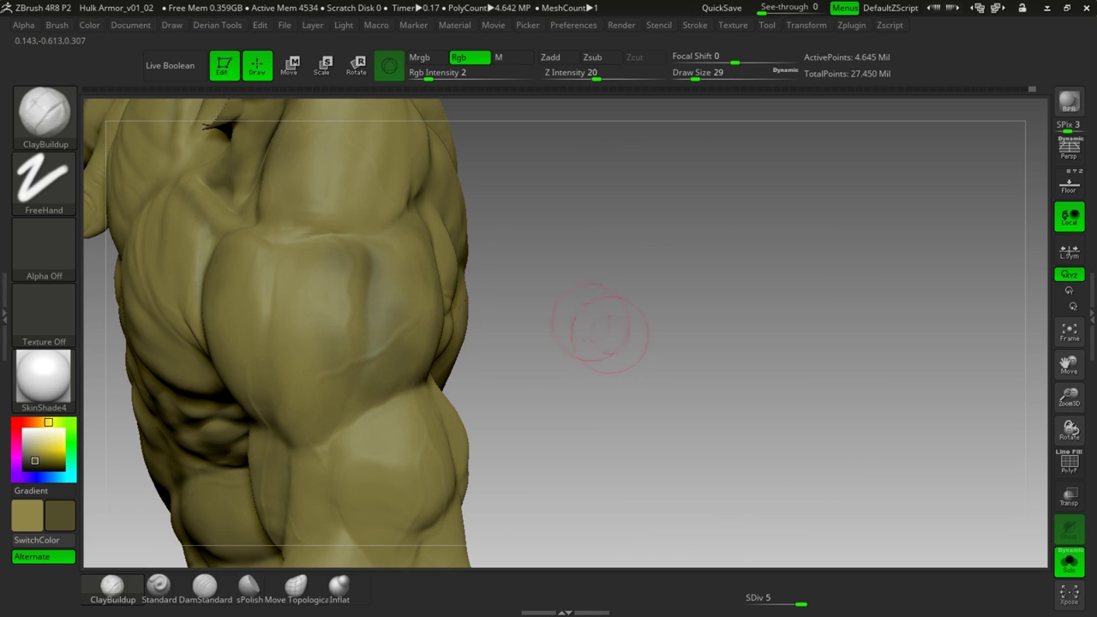
- Shade the front and top of the character's left deltoid beside the collarbone
{"action": "mouse_move", "coordinate": [612, 335]}
{"action": "left_mouse_down"}
{"action": "mouse_move", "coordinate": [620, 299]}
{"action": "mouse_move", "coordinate": [445, 325]}
{"action": "mouse_move", "coordinate": [491, 271]}
{"action": "left_mouse_up"}
{"action": "mouse_move", "coordinate": [235, 419]}
{"action": "left_mouse_down"}
{"action": "mouse_move", "coordinate": [385, 411]}
{"action": "mouse_move", "coordinate": [385, 463]}
{"action": "left_mouse_up"}
{"action": "left_click_drag", "start_coordinate": [497, 291], "coordinate": [480, 351]}
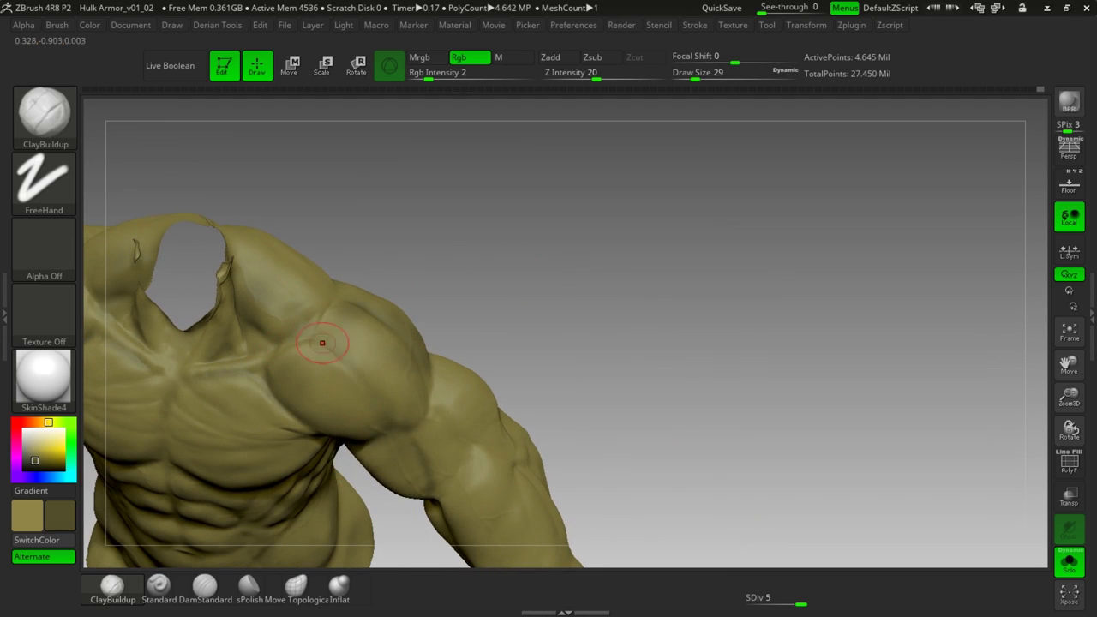
- Shade the top of the character's left trapezius from above, at draw size 25 and then 39
{"action": "left_click_drag", "start_coordinate": [415, 408], "coordinate": [474, 134]}
{"action": "key", "text": "s"}
{"action": "left_click_drag", "start_coordinate": [464, 304], "coordinate": [458, 305]}
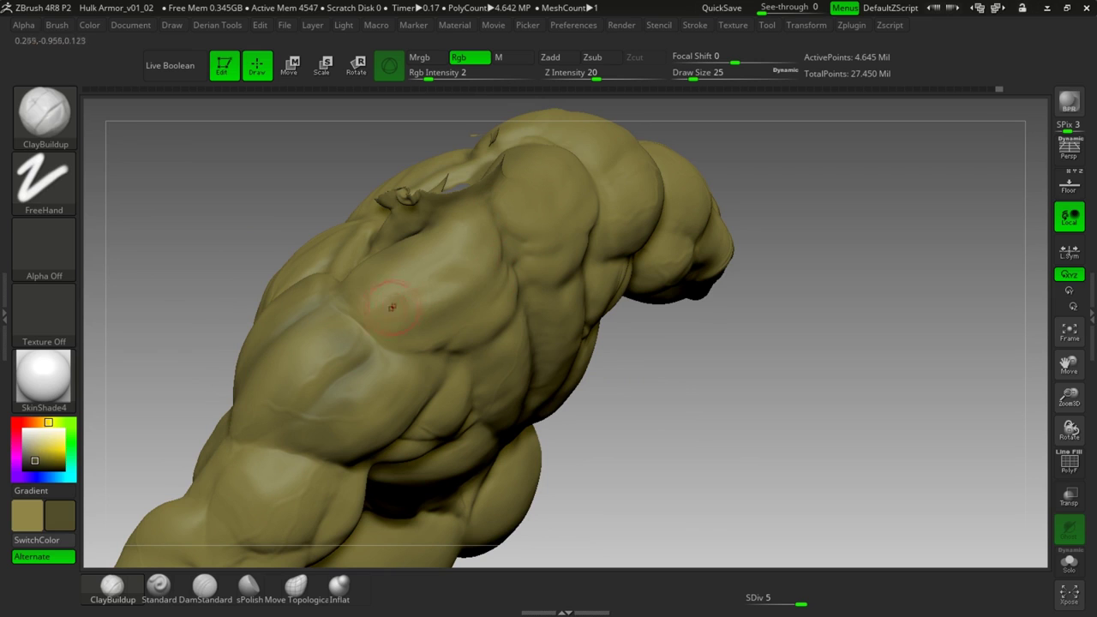
{"action": "key", "text": "space"}
{"action": "left_click_drag", "start_coordinate": [384, 309], "coordinate": [388, 318]}
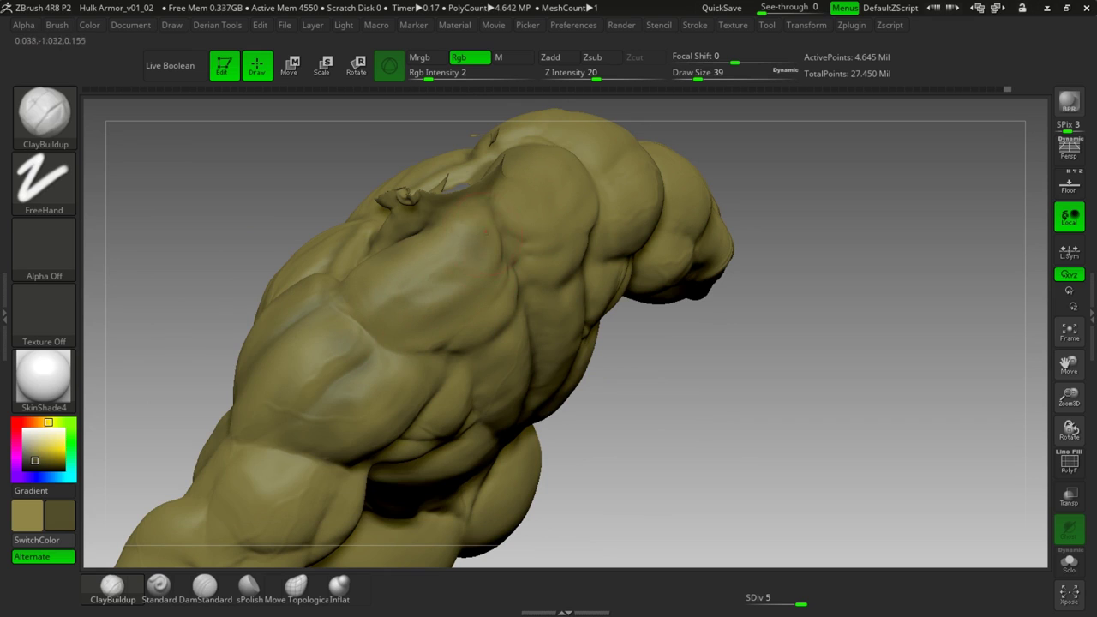
- Shade the top and rear of the character's right deltoid at draw size 29, undoing one stroke near the upper arm
{"action": "right_click_drag", "start_coordinate": [501, 245], "coordinate": [511, 283]}
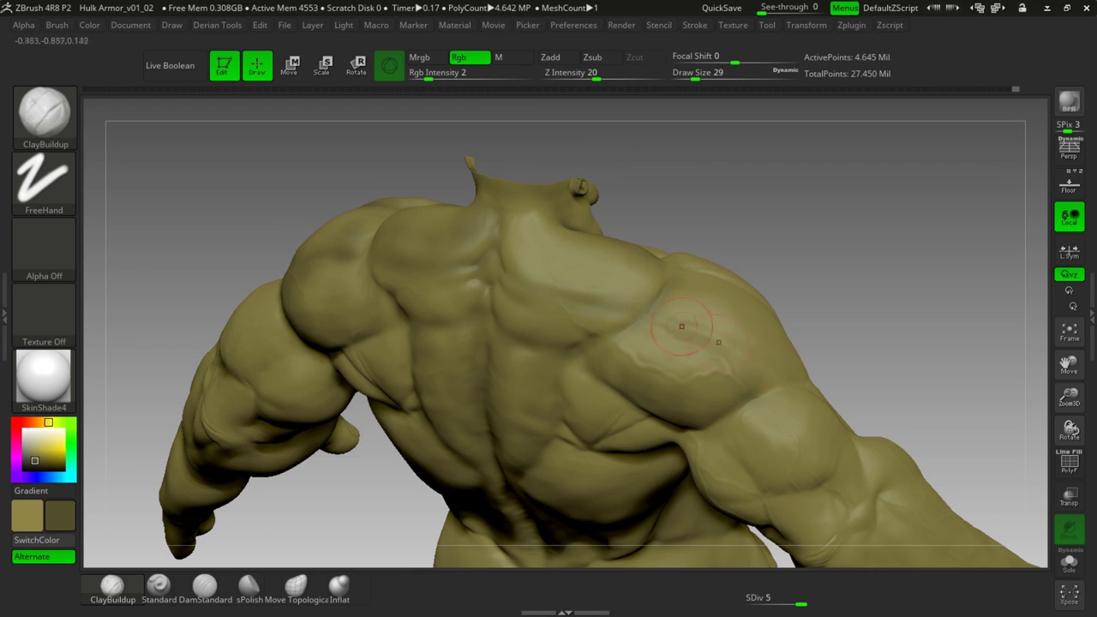
{"action": "mouse_move", "coordinate": [685, 333]}
{"action": "right_mouse_down"}
{"action": "mouse_move", "coordinate": [771, 360]}
{"action": "mouse_move", "coordinate": [694, 337]}
{"action": "right_mouse_up"}
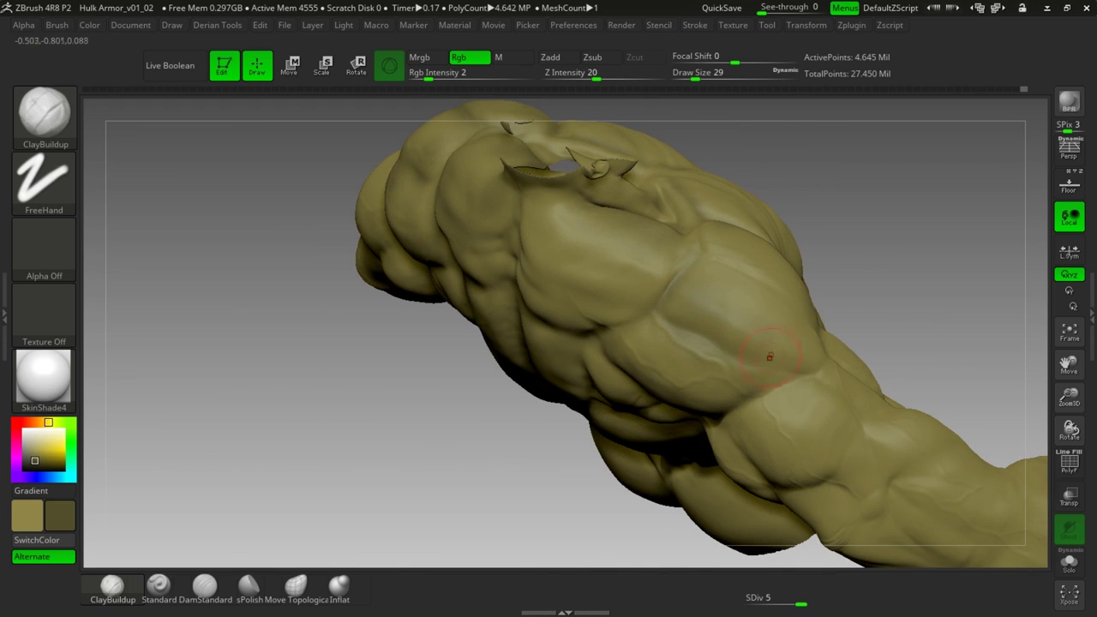
{"action": "left_click_drag", "start_coordinate": [794, 352], "coordinate": [804, 364]}
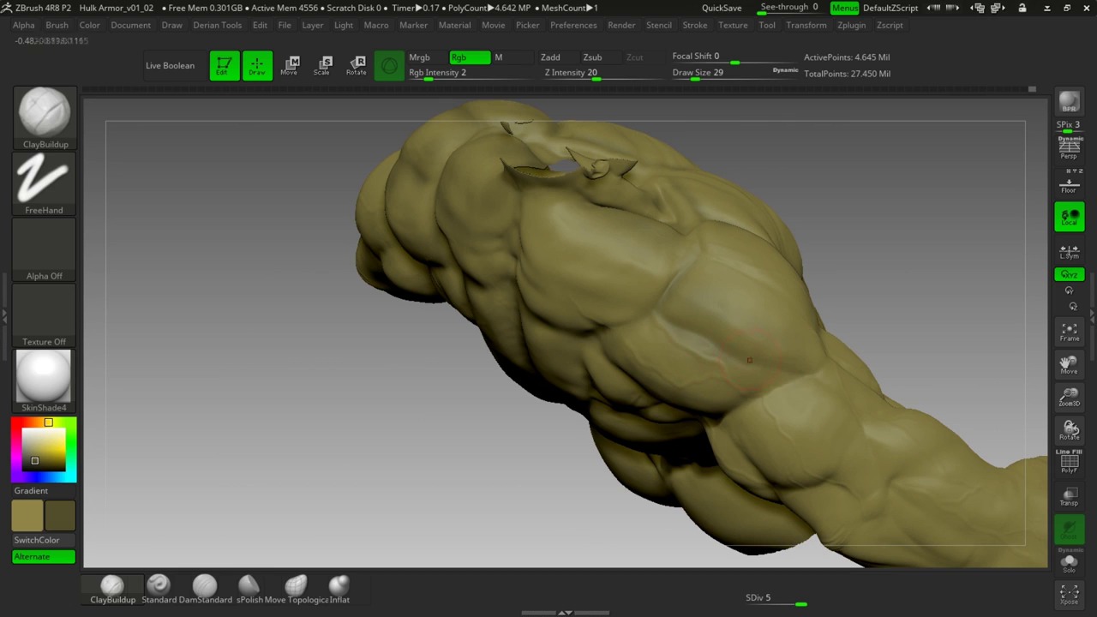
{"action": "key", "text": "ctrl+z"}
{"action": "left_click_drag", "start_coordinate": [857, 248], "coordinate": [859, 169]}
{"action": "mouse_move", "coordinate": [808, 261]}
{"action": "left_mouse_down"}
{"action": "mouse_move", "coordinate": [716, 272]}
{"action": "mouse_move", "coordinate": [882, 270]}
{"action": "mouse_move", "coordinate": [872, 185]}
{"action": "mouse_move", "coordinate": [852, 163]}
{"action": "left_mouse_up"}
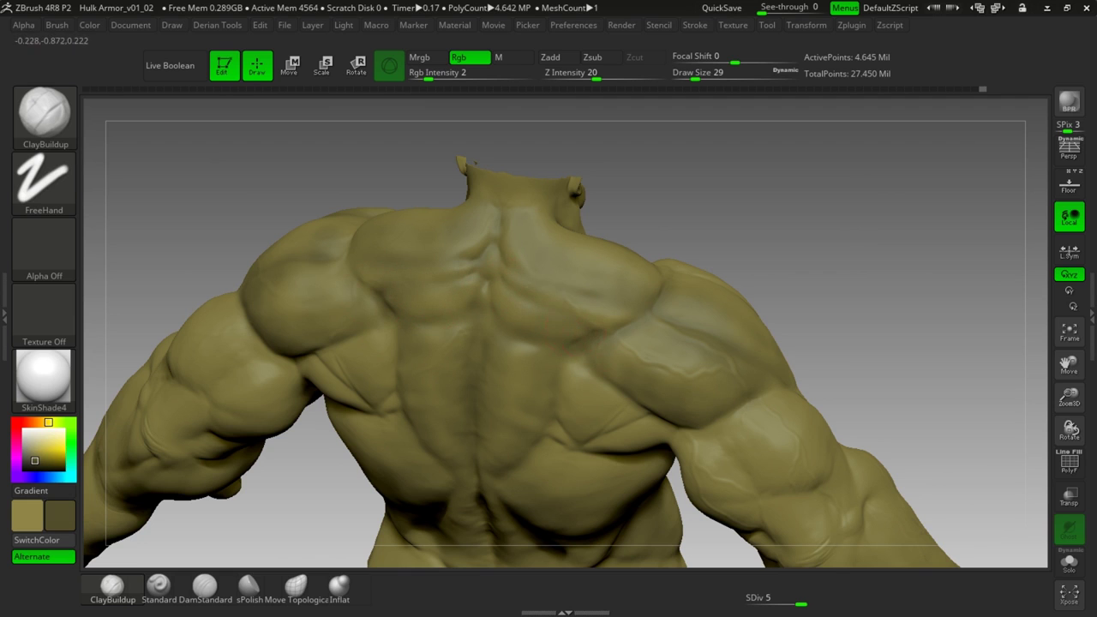
- Switch the material to Flat Color to display the painted skin without lighting from the front
{"action": "mouse_move", "coordinate": [723, 233]}
{"action": "left_mouse_down"}
{"action": "mouse_move", "coordinate": [698, 219]}
{"action": "mouse_move", "coordinate": [462, 225]}
{"action": "mouse_move", "coordinate": [634, 189]}
{"action": "mouse_move", "coordinate": [548, 214]}
{"action": "mouse_move", "coordinate": [572, 206]}
{"action": "left_mouse_up"}
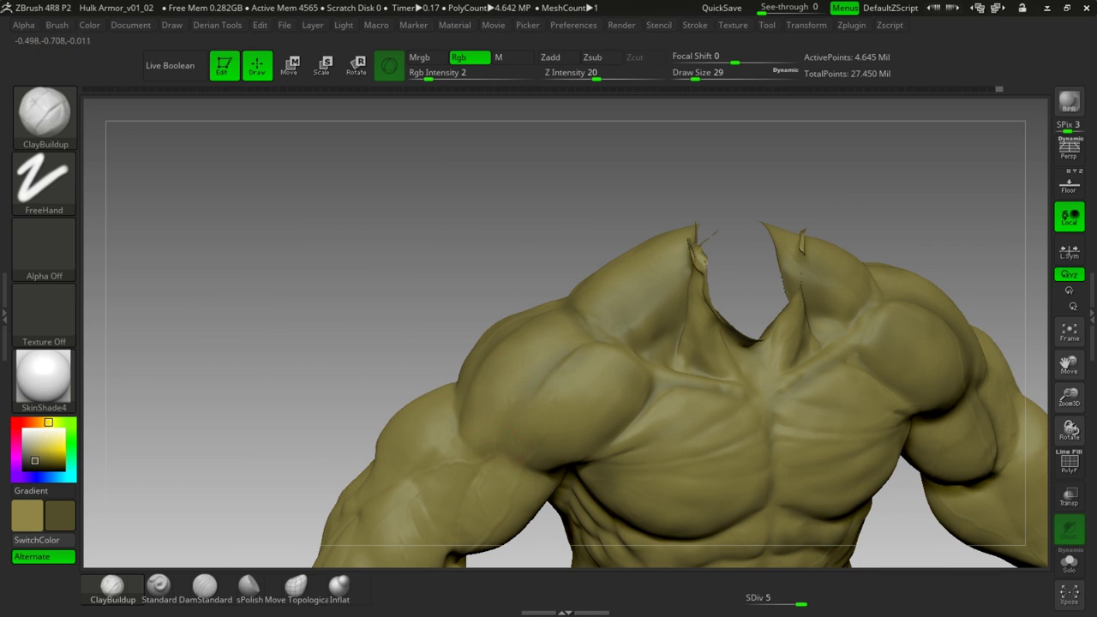
{"action": "mouse_move", "coordinate": [437, 330]}
{"action": "left_mouse_down", "text": "alt"}
{"action": "mouse_move", "coordinate": [428, 286]}
{"action": "mouse_move", "coordinate": [440, 238]}
{"action": "left_mouse_up", "text": "alt"}
{"action": "left_click", "coordinate": [49, 384]}
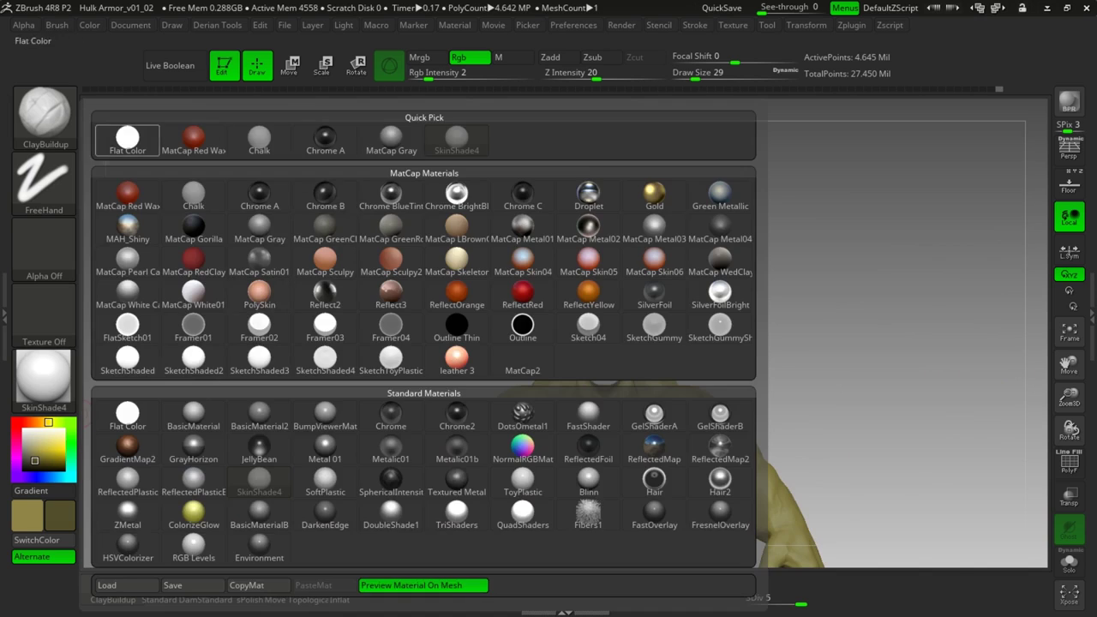
{"action": "left_click", "coordinate": [127, 140]}
- Shade the front and outer side of the character's right deltoid at draw size 37
{"action": "mouse_move", "coordinate": [368, 295]}
{"action": "left_mouse_down", "text": "alt"}
{"action": "mouse_move", "coordinate": [416, 312]}
{"action": "mouse_move", "coordinate": [479, 300]}
{"action": "mouse_move", "coordinate": [423, 283]}
{"action": "left_mouse_up", "text": "alt"}
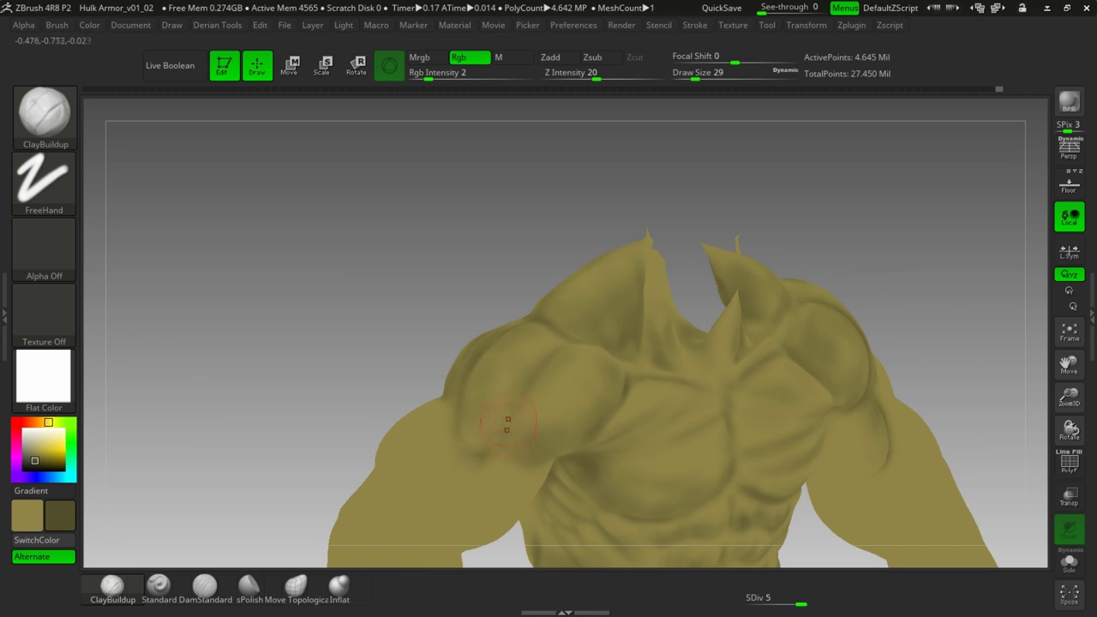
{"action": "key", "text": "space"}
{"action": "left_click_drag", "start_coordinate": [515, 376], "coordinate": [510, 375]}
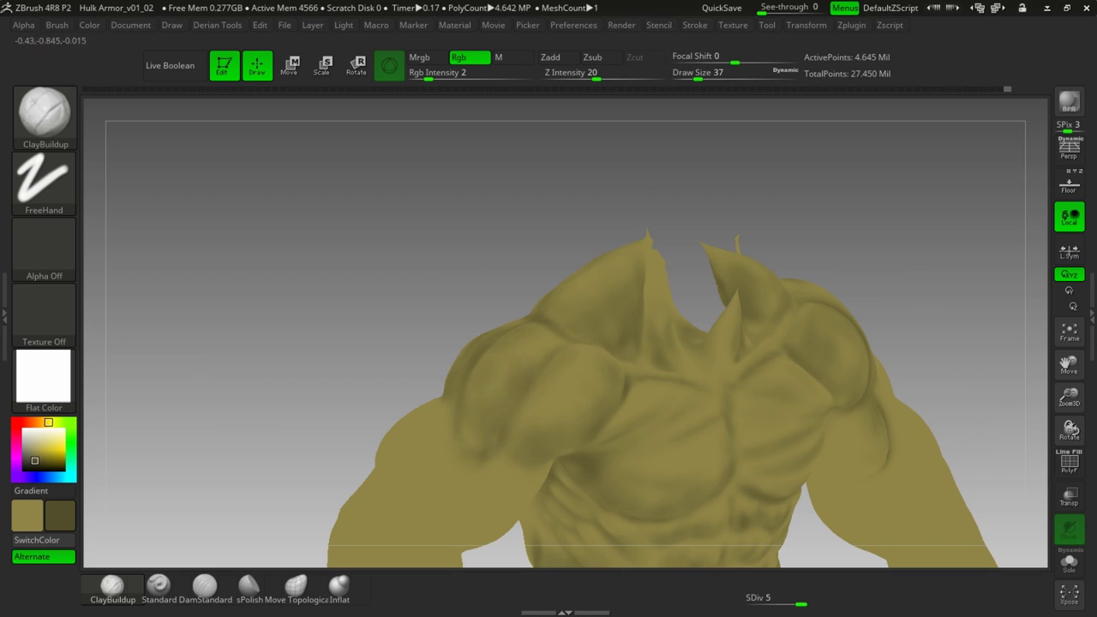
{"action": "mouse_move", "coordinate": [502, 277]}
{"action": "left_mouse_down"}
{"action": "mouse_move", "coordinate": [563, 384]}
{"action": "mouse_move", "coordinate": [547, 416]}
{"action": "left_mouse_up"}
{"action": "left_click_drag", "start_coordinate": [623, 228], "coordinate": [562, 352]}
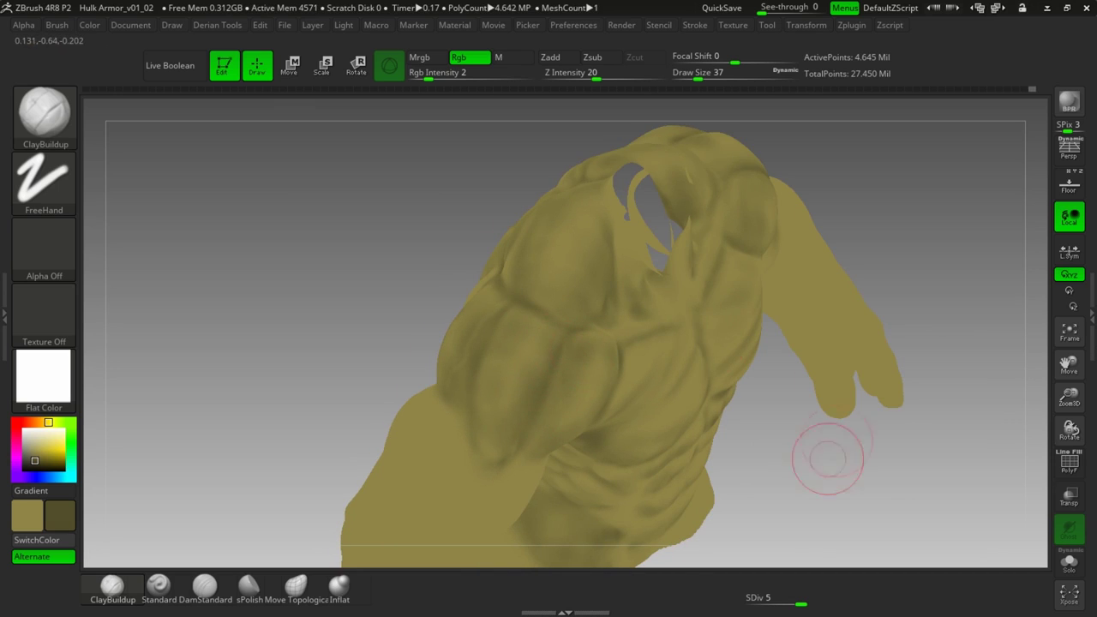
- Shade the character's left deltoid with dark olive, softening the groove along its outer side with the light olive colour
{"action": "mouse_move", "coordinate": [828, 472]}
{"action": "left_mouse_down"}
{"action": "mouse_move", "coordinate": [754, 248]}
{"action": "mouse_move", "coordinate": [693, 366]}
{"action": "left_mouse_up"}
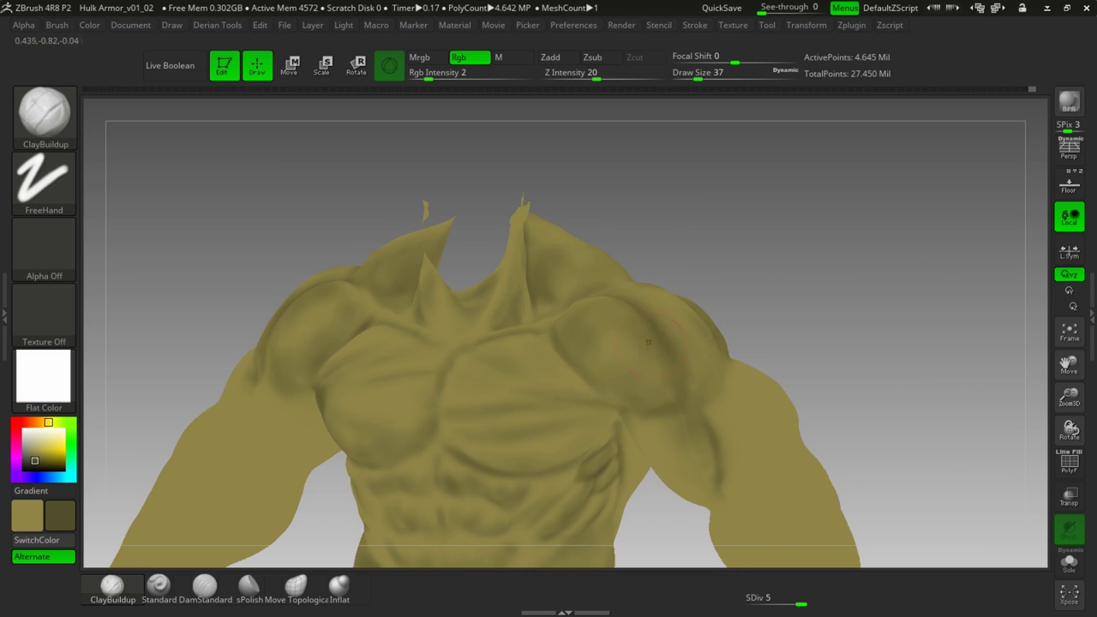
{"action": "key", "text": "v"}
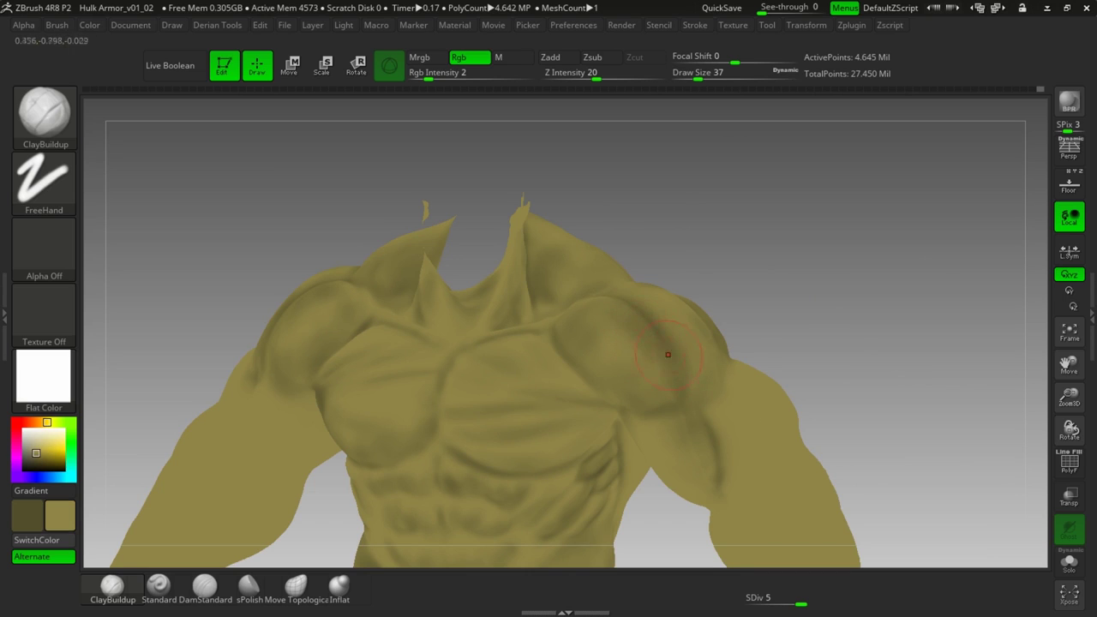
{"action": "key", "text": "v"}
{"action": "left_click_drag", "start_coordinate": [805, 321], "coordinate": [717, 381]}
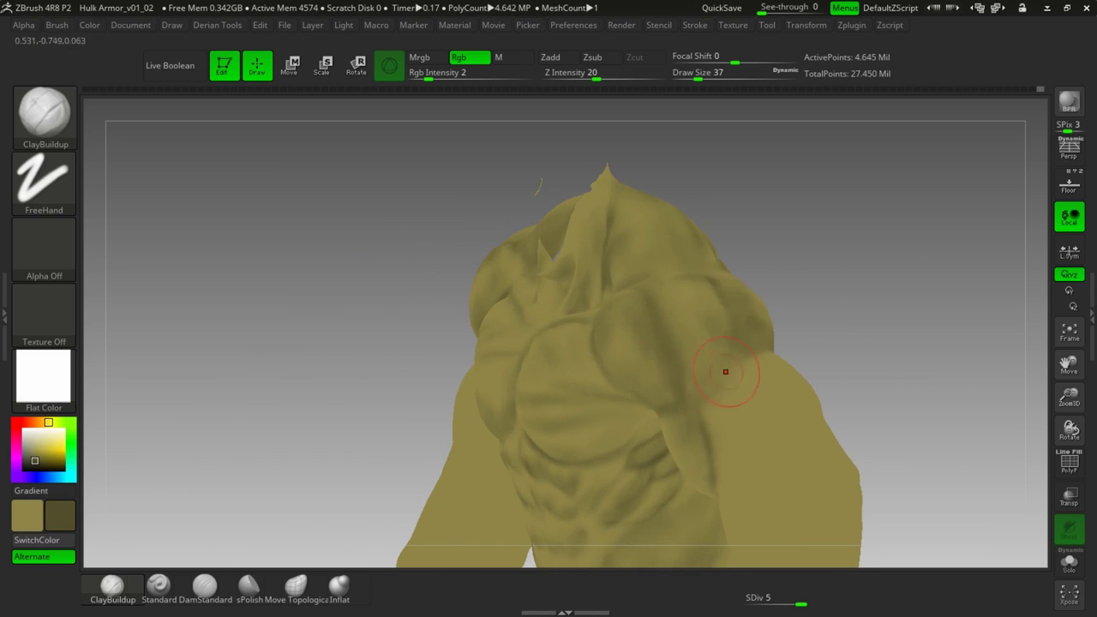
{"action": "left_click_drag", "start_coordinate": [804, 296], "coordinate": [887, 269]}
{"action": "left_click_drag", "start_coordinate": [702, 203], "coordinate": [689, 244]}
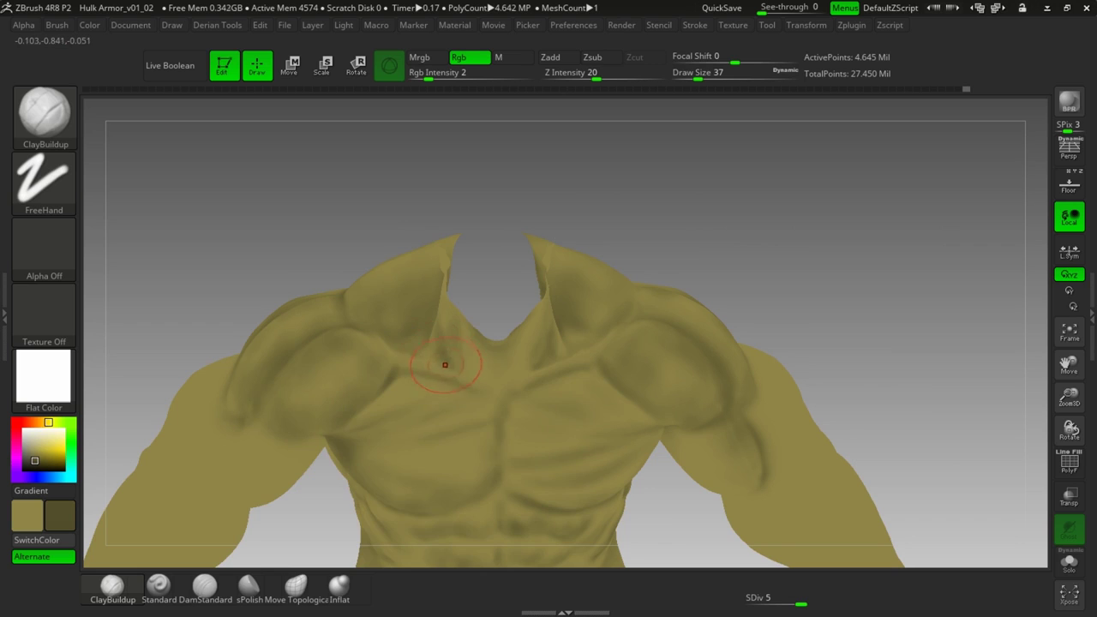
- Shade the collarbones and the base of the neck at draw size 35
{"action": "key", "text": "space"}
{"action": "left_click_drag", "start_coordinate": [486, 361], "coordinate": [477, 361]}
{"action": "left_click_drag", "start_coordinate": [801, 332], "coordinate": [844, 377]}
{"action": "left_click_drag", "start_coordinate": [529, 393], "coordinate": [531, 380]}
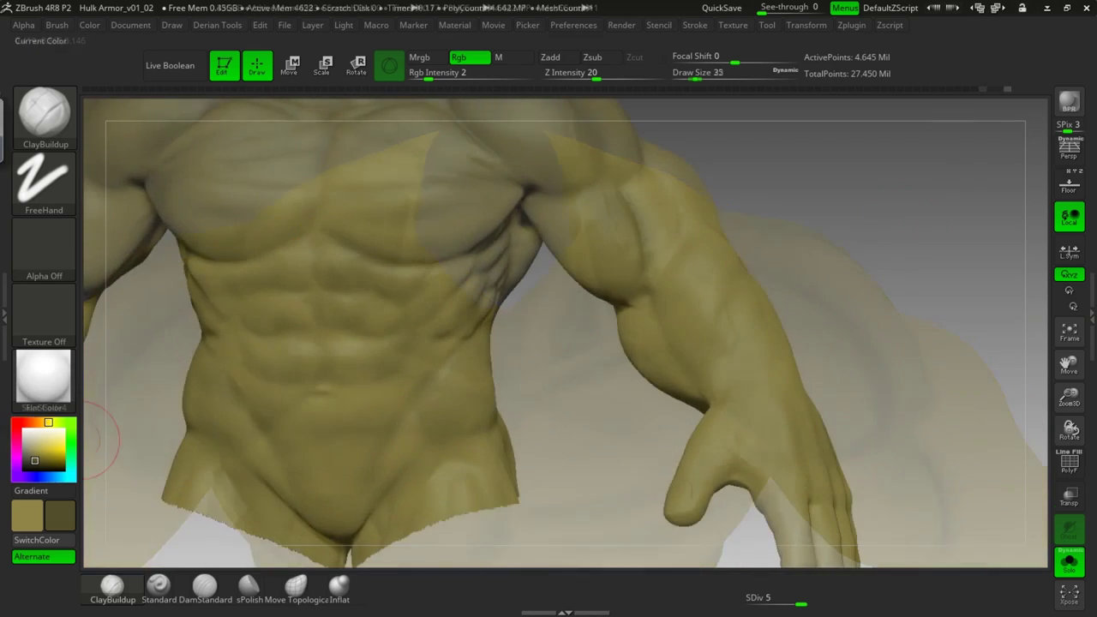
- Switch the material back to Flat Color and refine the chest and abdomen shading, alternating the dark and light olive colours
{"action": "left_click", "coordinate": [44, 377]}
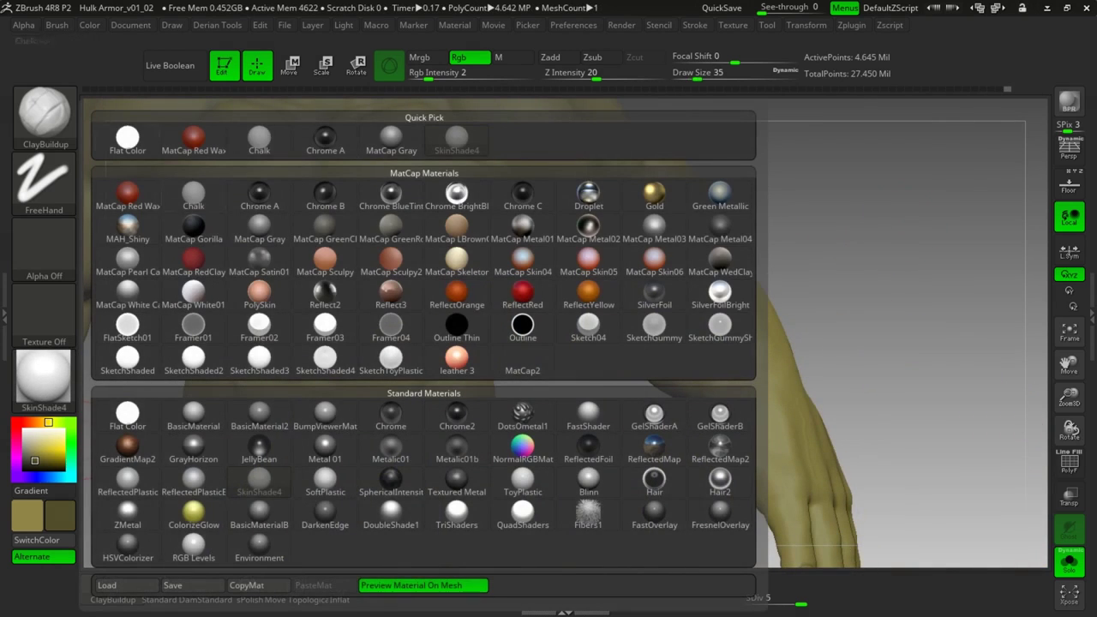
{"action": "left_click", "coordinate": [127, 138]}
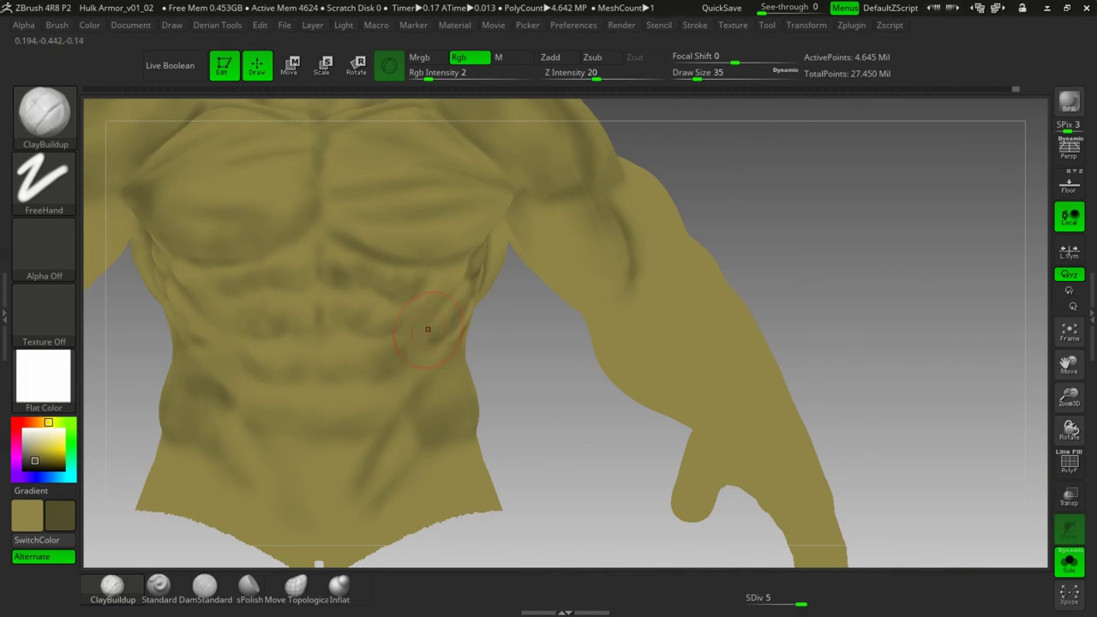
{"action": "left_click_drag", "start_coordinate": [549, 462], "coordinate": [522, 429], "text": "alt"}
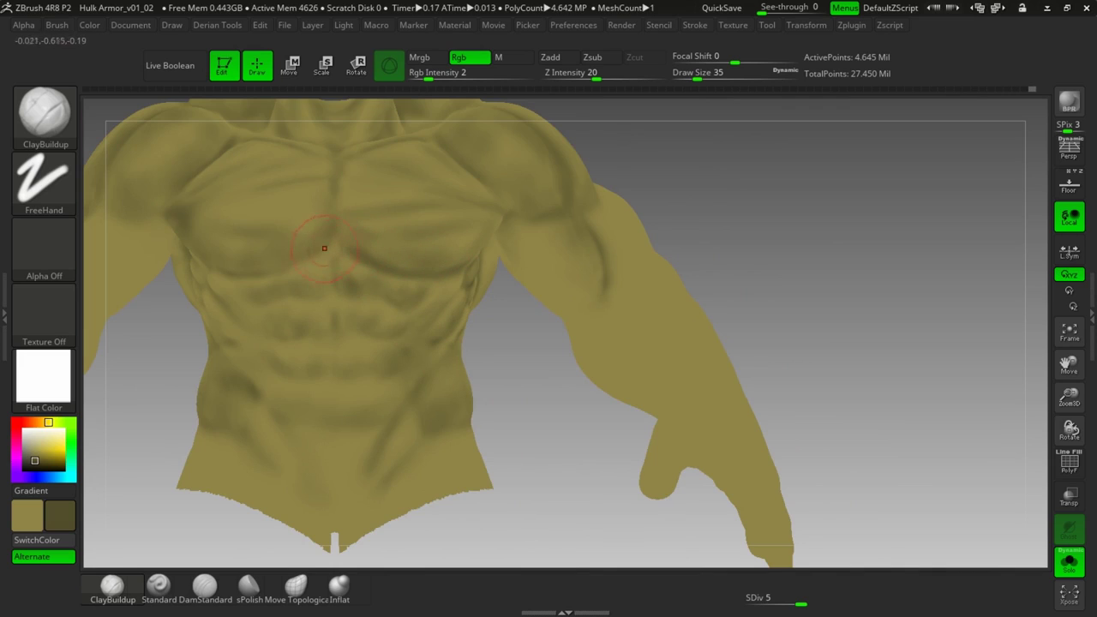
{"action": "key", "text": "v"}
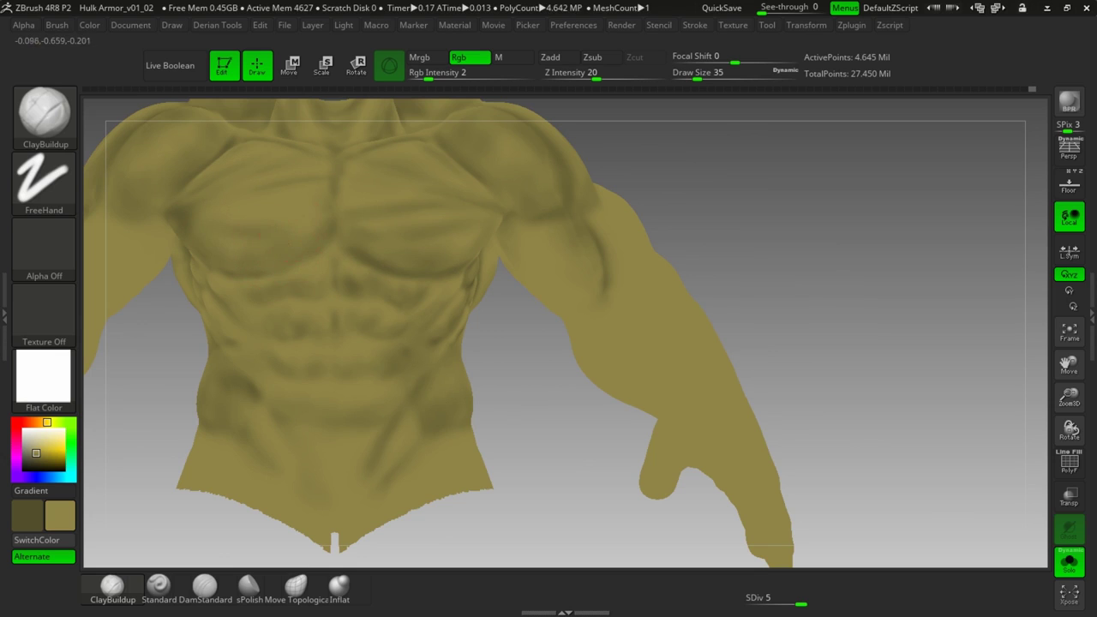
{"action": "key", "text": "v"}
- Refine the shading along the inner edges of both shoulder blades at draw size 20, alternating the dark and light olive colours
{"action": "mouse_move", "coordinate": [641, 243]}
{"action": "right_mouse_down", "text": "alt"}
{"action": "mouse_move", "coordinate": [620, 236]}
{"action": "mouse_move", "coordinate": [646, 199]}
{"action": "mouse_move", "coordinate": [484, 225]}
{"action": "mouse_move", "coordinate": [661, 199]}
{"action": "mouse_move", "coordinate": [595, 147]}
{"action": "mouse_move", "coordinate": [620, 220]}
{"action": "mouse_move", "coordinate": [591, 304]}
{"action": "right_mouse_up", "text": "alt"}
{"action": "key", "text": "space"}
{"action": "left_click_drag", "start_coordinate": [422, 272], "coordinate": [416, 271]}
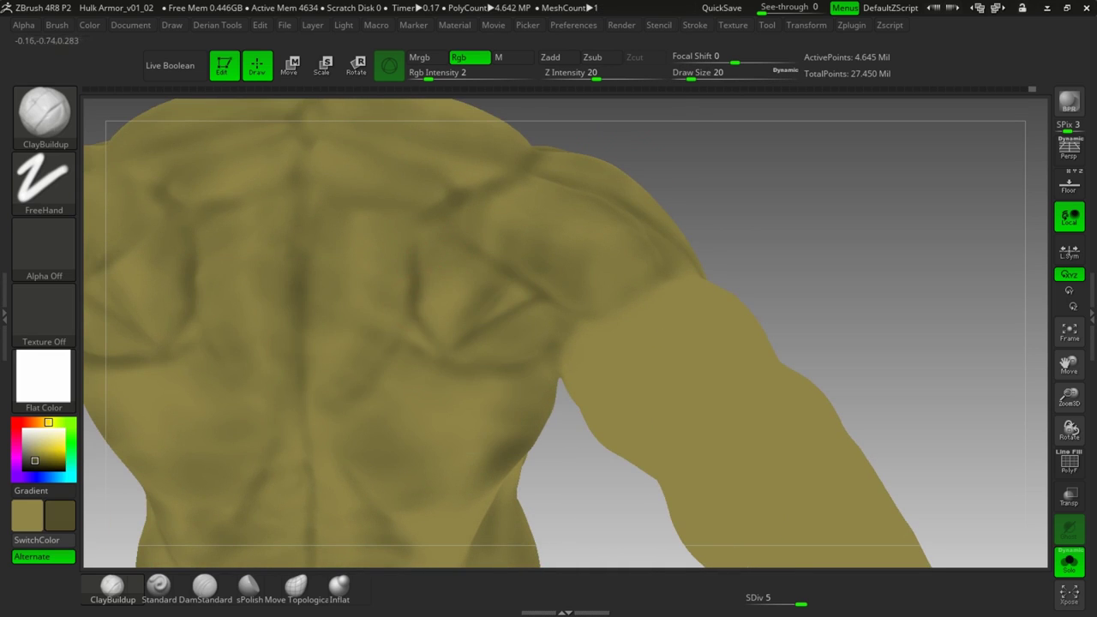
{"action": "key", "text": "v"}
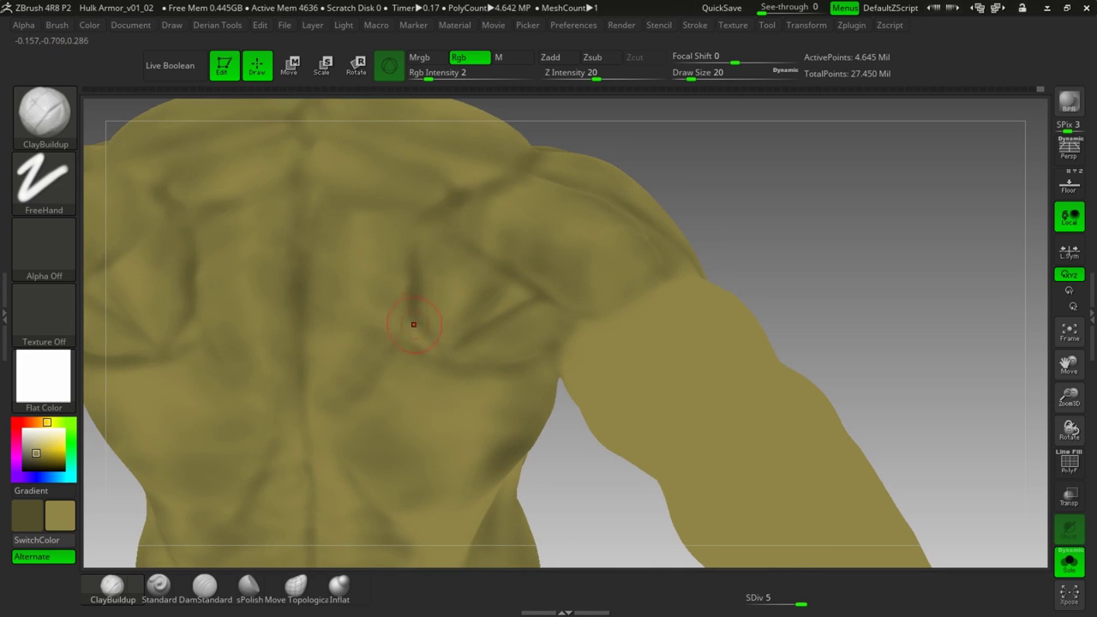
{"action": "key", "text": "v"}
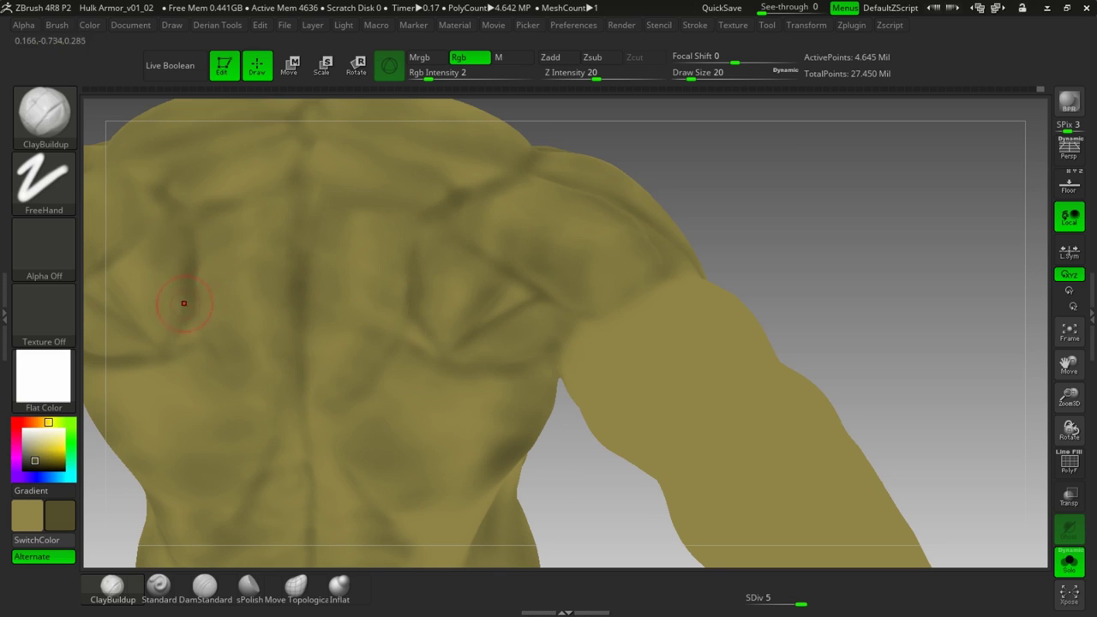
{"action": "key", "text": "v"}
{"action": "key", "text": "v"}
- Shade the middle of the back on both sides of the spine at draw size 25
{"action": "left_click_drag", "start_coordinate": [742, 257], "coordinate": [738, 211], "text": "alt"}
{"action": "scroll", "coordinate": [339, 274], "scroll_direction": "up", "scroll_amount": 3}
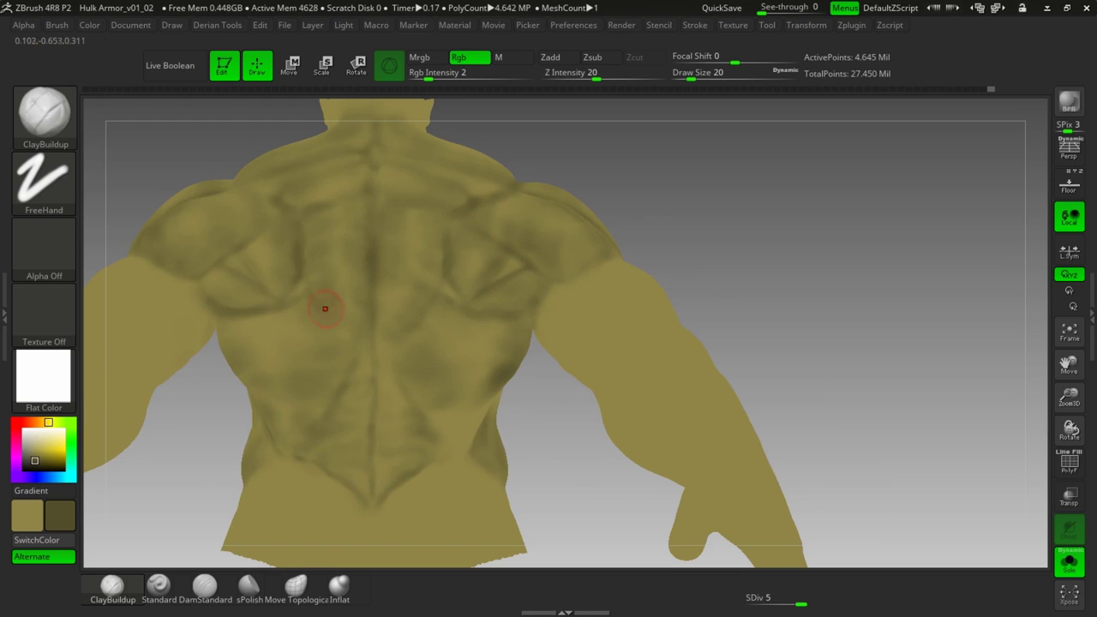
{"action": "key", "text": "space"}
{"action": "left_click", "coordinate": [349, 365]}
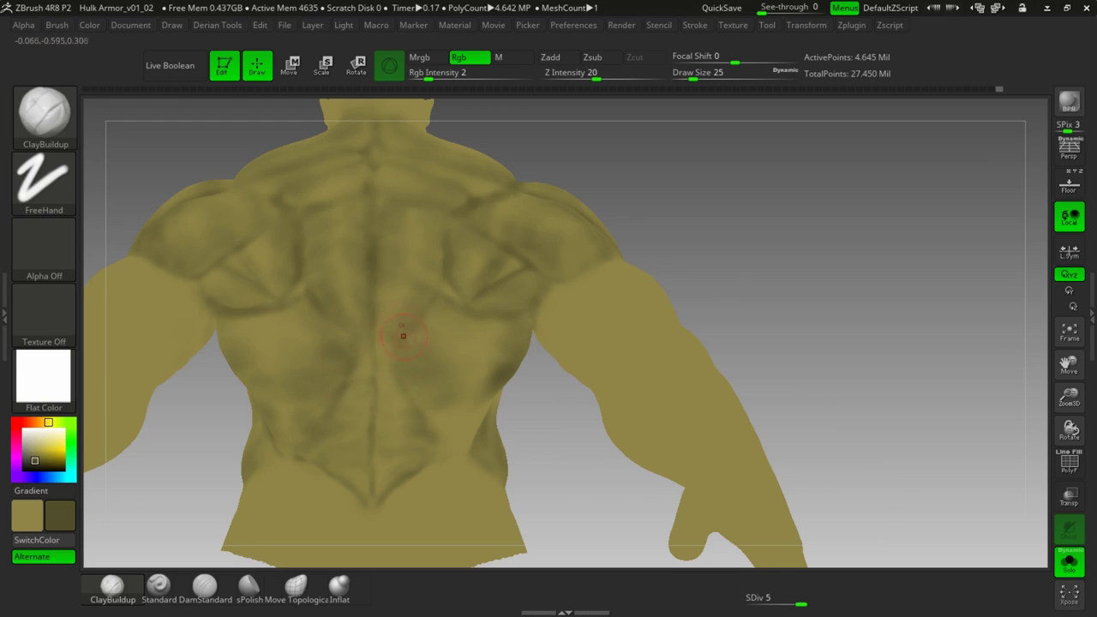
- Shade the character's lower back and right flank above the waist
{"action": "left_click_drag", "start_coordinate": [742, 245], "coordinate": [747, 323], "text": "alt"}
{"action": "left_click_drag", "start_coordinate": [745, 382], "coordinate": [756, 170], "text": "alt"}
{"action": "left_click_drag", "start_coordinate": [600, 454], "coordinate": [460, 311]}
{"action": "left_click_drag", "start_coordinate": [586, 473], "coordinate": [549, 467]}
{"action": "left_click_drag", "start_coordinate": [668, 364], "coordinate": [667, 370]}
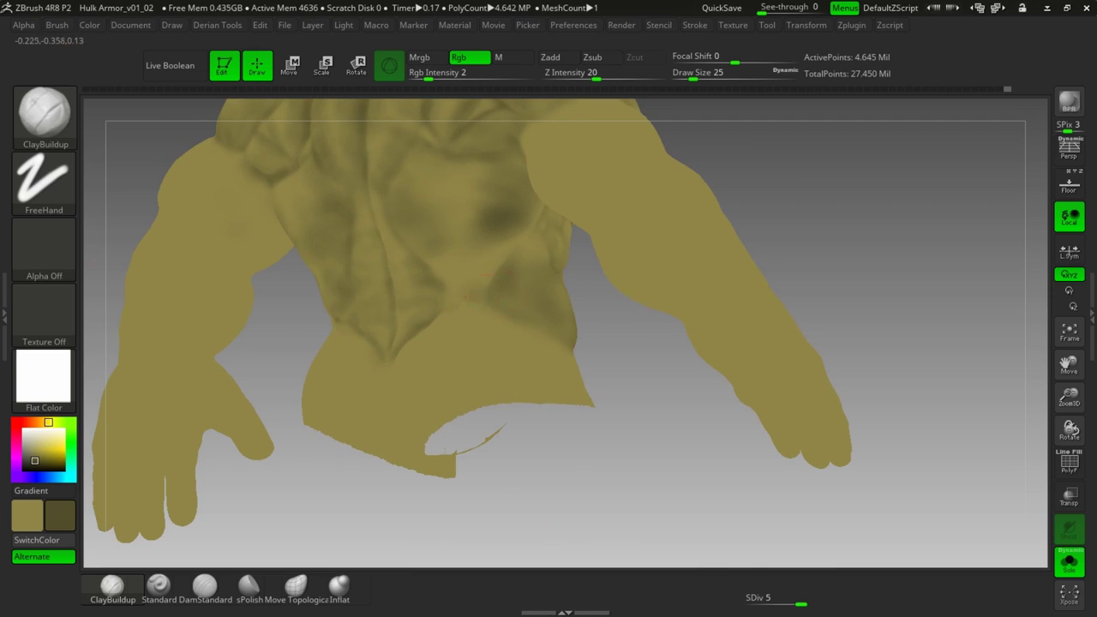
{"action": "left_click_drag", "start_coordinate": [600, 369], "coordinate": [686, 364]}
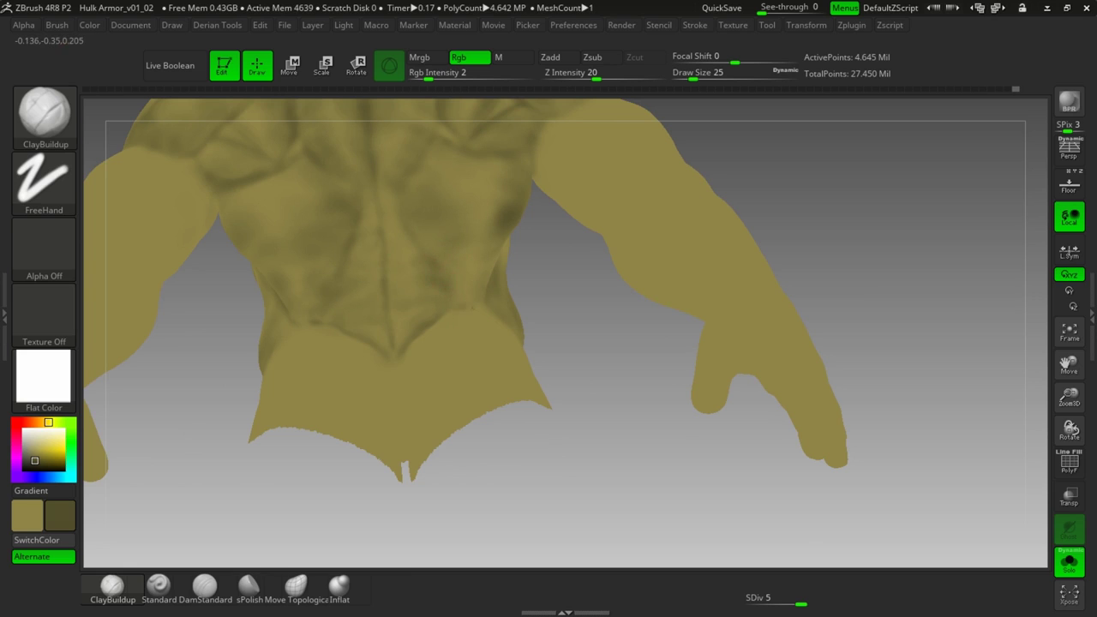
- Hide the tool settings and shade the biceps edge and inner elbow of the character's left arm at draw size 44
{"action": "left_click_drag", "start_coordinate": [593, 347], "coordinate": [693, 208], "text": "alt"}
{"action": "left_click_drag", "start_coordinate": [693, 208], "coordinate": [669, 215]}
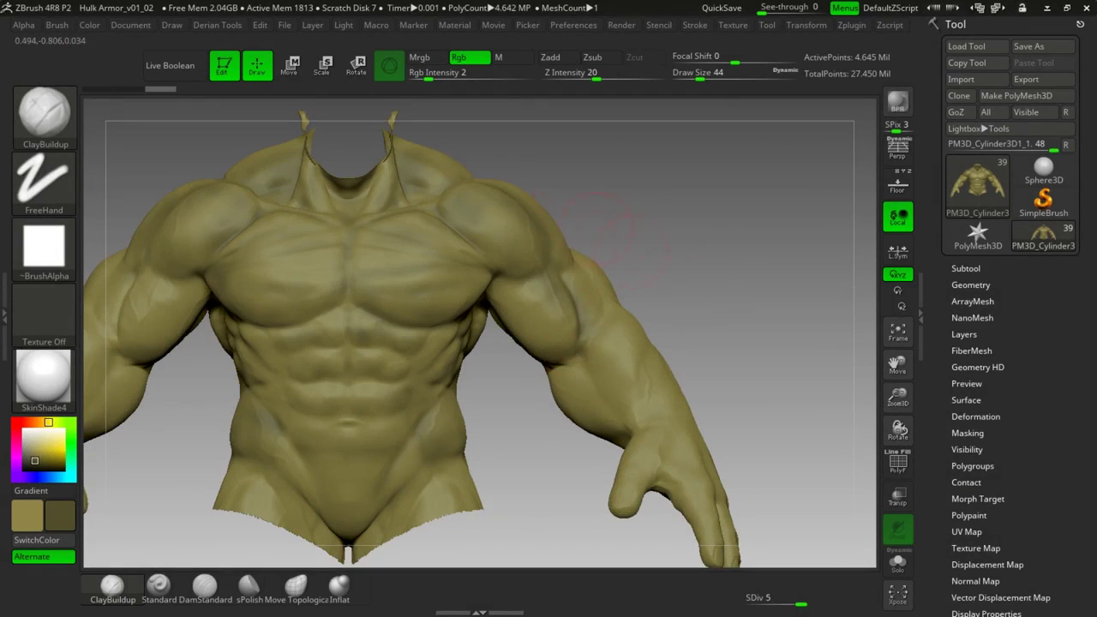
{"action": "left_click_drag", "start_coordinate": [729, 216], "coordinate": [703, 257], "text": "alt"}
{"action": "mouse_move", "coordinate": [772, 283]}
{"action": "left_mouse_down", "text": "alt"}
{"action": "mouse_move", "coordinate": [814, 313]}
{"action": "mouse_move", "coordinate": [873, 329]}
{"action": "mouse_move", "coordinate": [855, 302]}
{"action": "mouse_move", "coordinate": [525, 278]}
{"action": "left_mouse_up", "text": "alt"}
{"action": "left_click", "coordinate": [920, 315]}
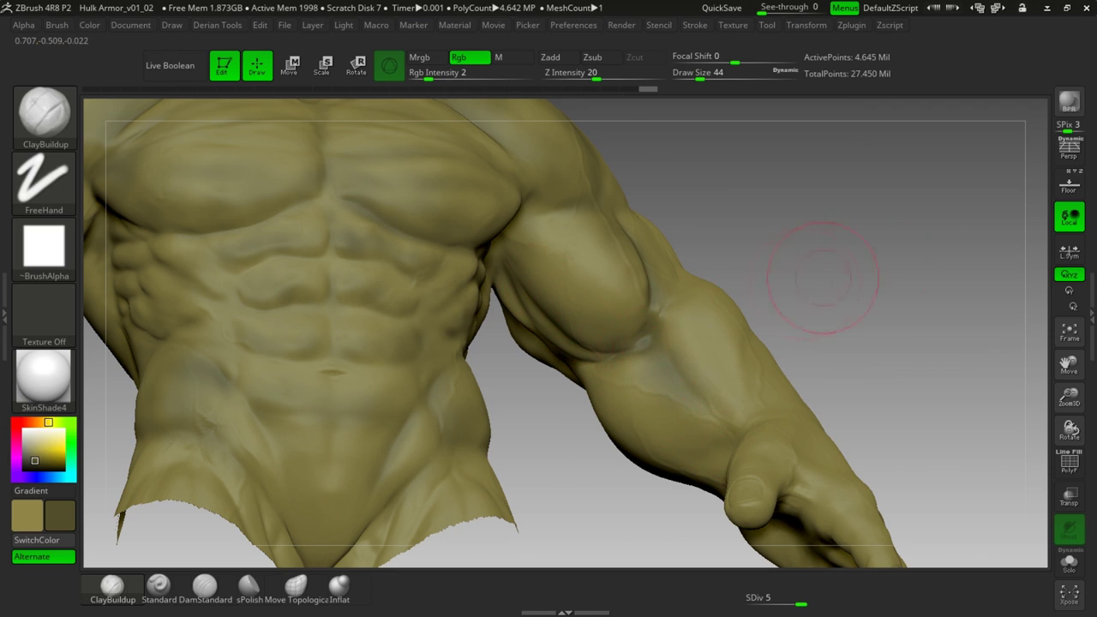
- Shade the outer elbow and the forearm muscles of the character's left arm at draw size 29
{"action": "mouse_move", "coordinate": [858, 266]}
{"action": "left_mouse_down"}
{"action": "mouse_move", "coordinate": [697, 377]}
{"action": "mouse_move", "coordinate": [743, 378]}
{"action": "mouse_move", "coordinate": [724, 446]}
{"action": "left_mouse_up"}
{"action": "key", "text": "space"}
{"action": "left_click_drag", "start_coordinate": [749, 347], "coordinate": [732, 377]}
{"action": "left_click_drag", "start_coordinate": [805, 487], "coordinate": [660, 480]}
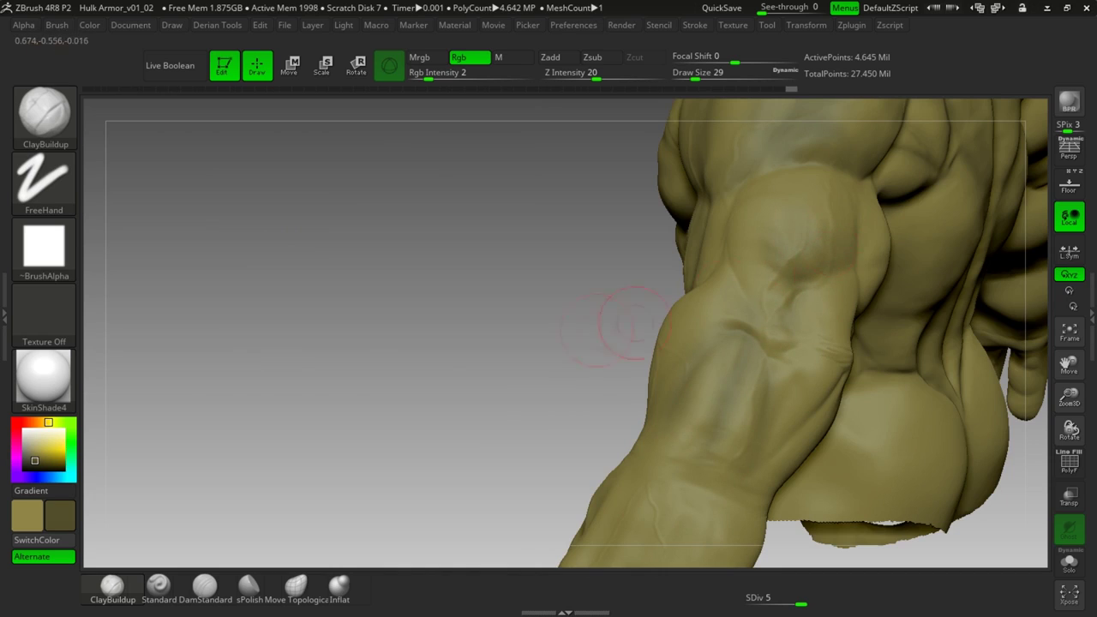
{"action": "left_click_drag", "start_coordinate": [576, 332], "coordinate": [759, 245]}
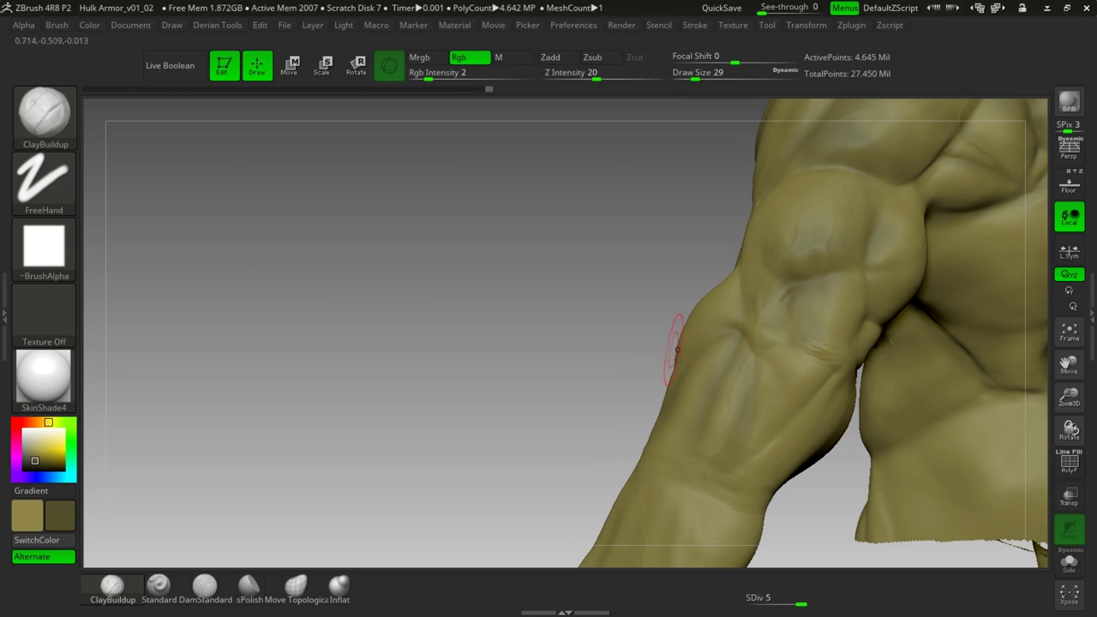
- Shade the back of the left elbow and the triceps above it, at draw size 54 and then 25
{"action": "left_click_drag", "start_coordinate": [636, 335], "coordinate": [510, 335]}
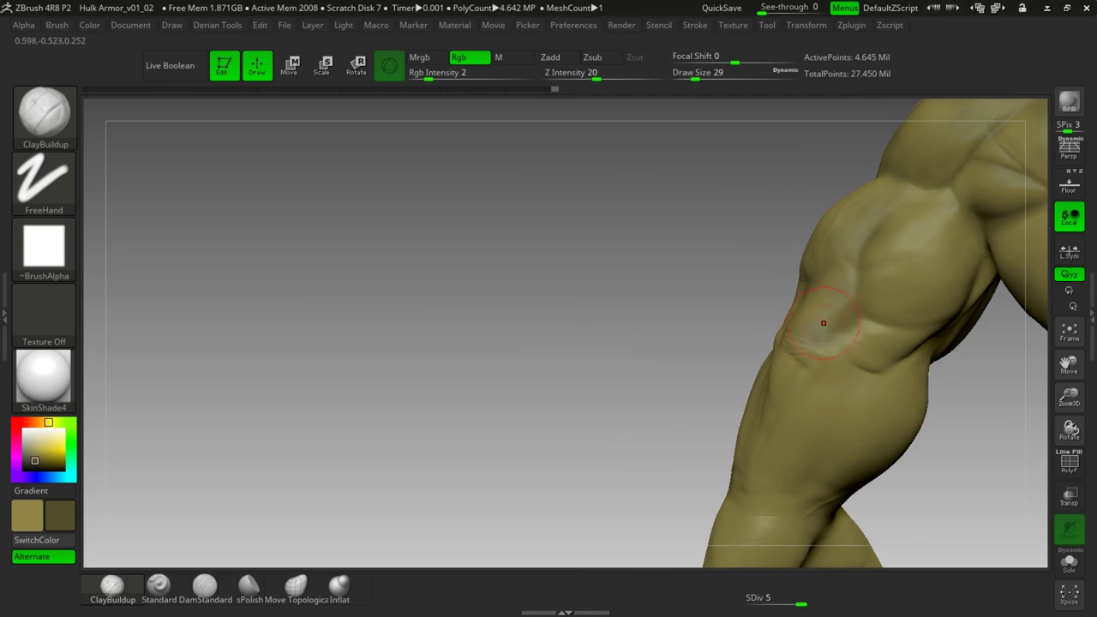
{"action": "left_click_drag", "start_coordinate": [976, 451], "coordinate": [990, 293]}
{"action": "key", "text": "space"}
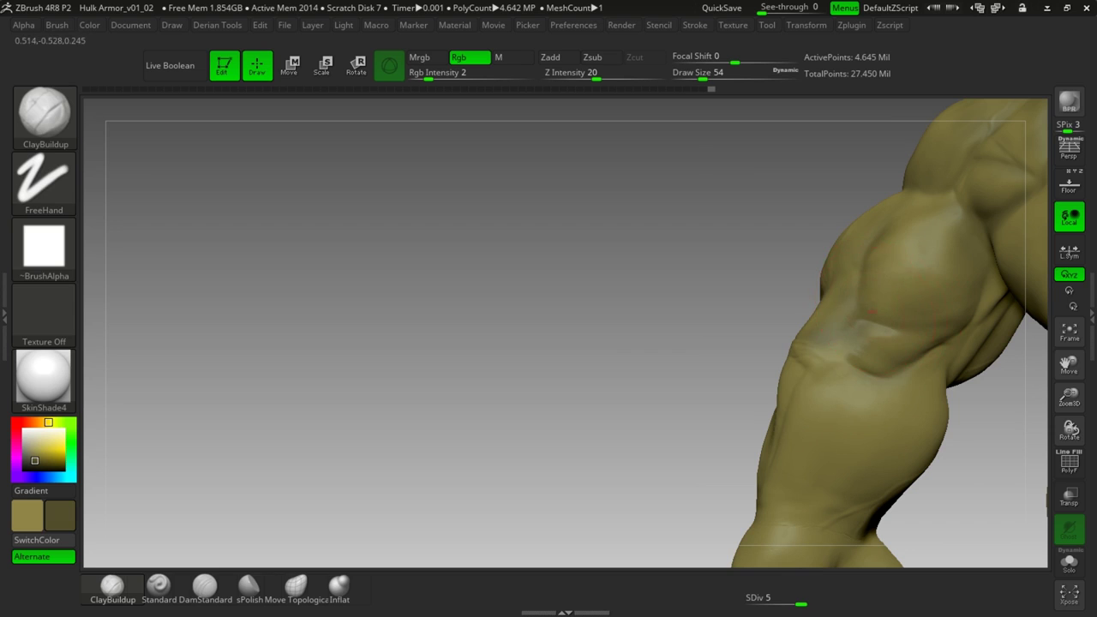
{"action": "left_click_drag", "start_coordinate": [728, 331], "coordinate": [783, 336]}
{"action": "key", "text": "space"}
{"action": "left_click_drag", "start_coordinate": [849, 247], "coordinate": [837, 247]}
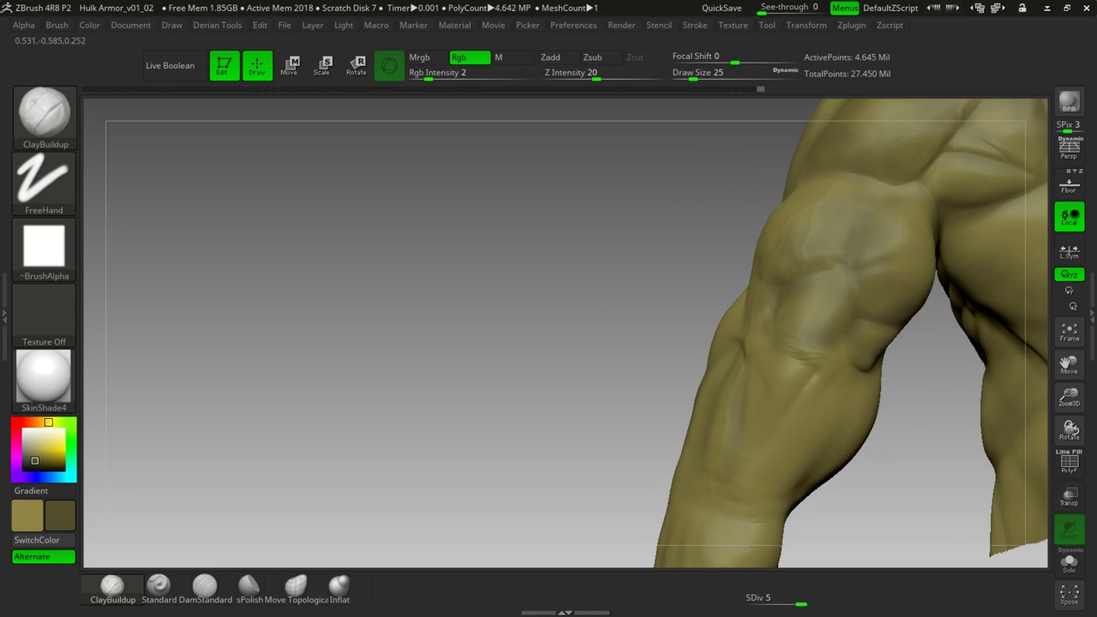
{"action": "mouse_move", "coordinate": [854, 284]}
{"action": "left_mouse_down"}
{"action": "mouse_move", "coordinate": [883, 203]}
{"action": "mouse_move", "coordinate": [867, 190]}
{"action": "left_mouse_up"}
- Shade the forearm muscles of the character's left arm at draw size 31
{"action": "right_click_drag", "start_coordinate": [886, 185], "coordinate": [976, 191]}
{"action": "right_click_drag", "start_coordinate": [771, 197], "coordinate": [814, 225]}
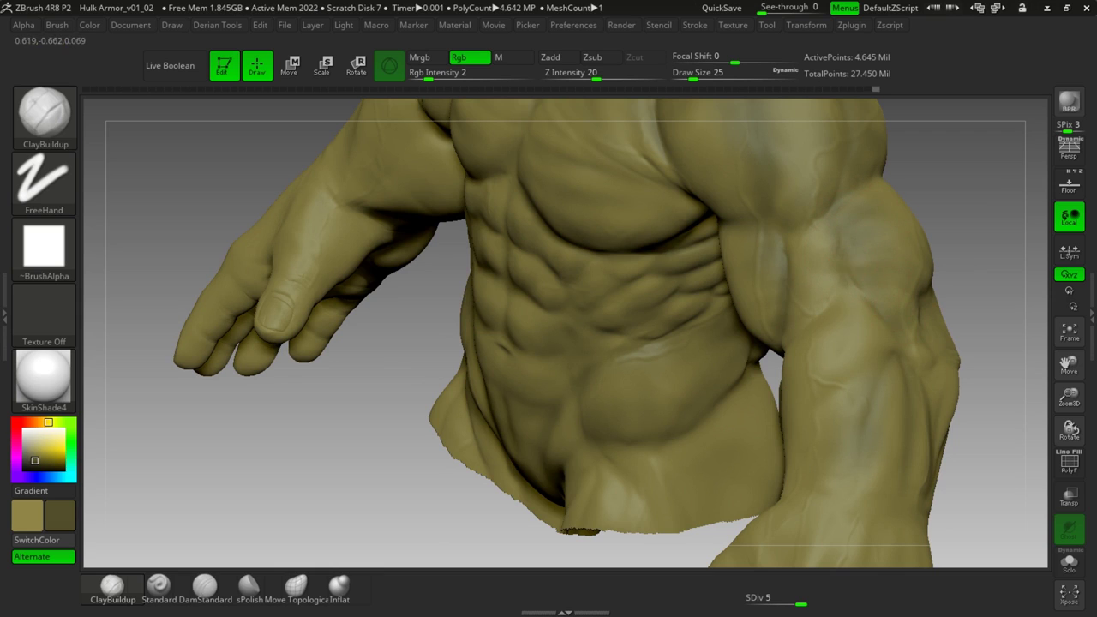
{"action": "right_click_drag", "start_coordinate": [771, 317], "coordinate": [815, 280]}
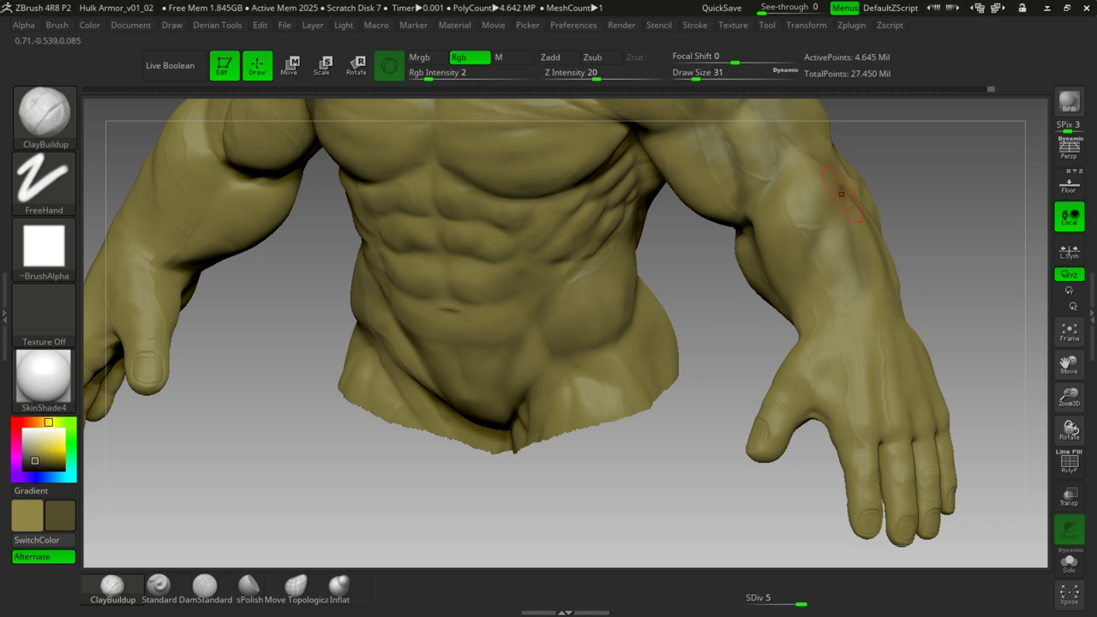
{"action": "mouse_move", "coordinate": [989, 311]}
{"action": "left_mouse_down"}
{"action": "mouse_move", "coordinate": [970, 280]}
{"action": "mouse_move", "coordinate": [908, 360]}
{"action": "mouse_move", "coordinate": [789, 380]}
{"action": "mouse_move", "coordinate": [708, 177]}
{"action": "left_mouse_up"}
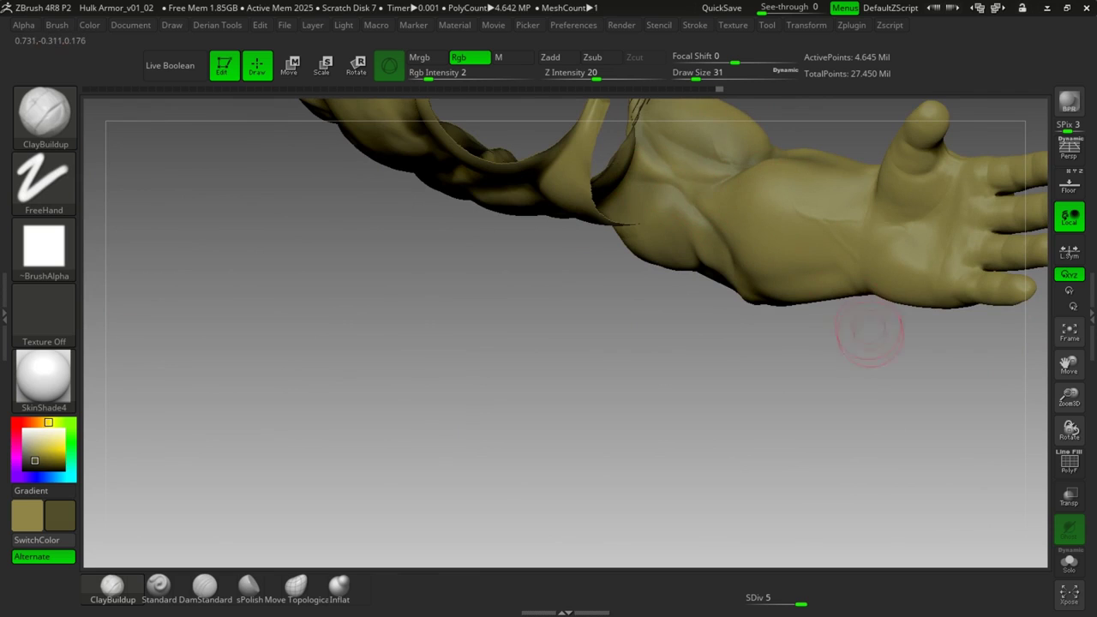
- Shade the inner forearm, inner wrist and palm of the character's left arm at draw size 35
{"action": "left_click_drag", "start_coordinate": [857, 342], "coordinate": [779, 260]}
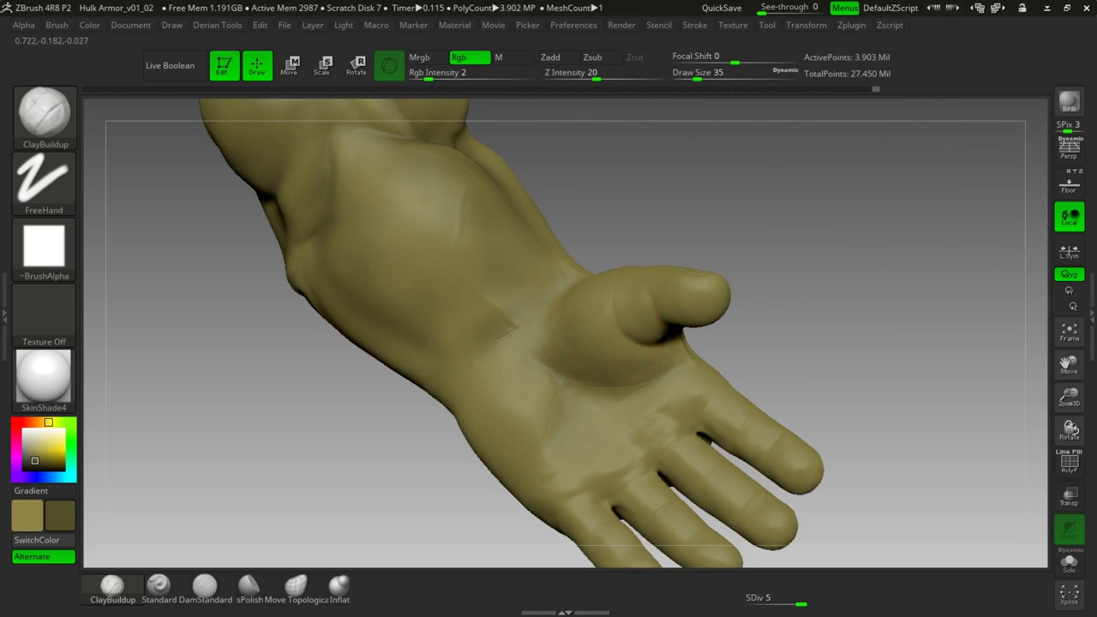
{"action": "left_click_drag", "start_coordinate": [783, 343], "coordinate": [664, 324]}
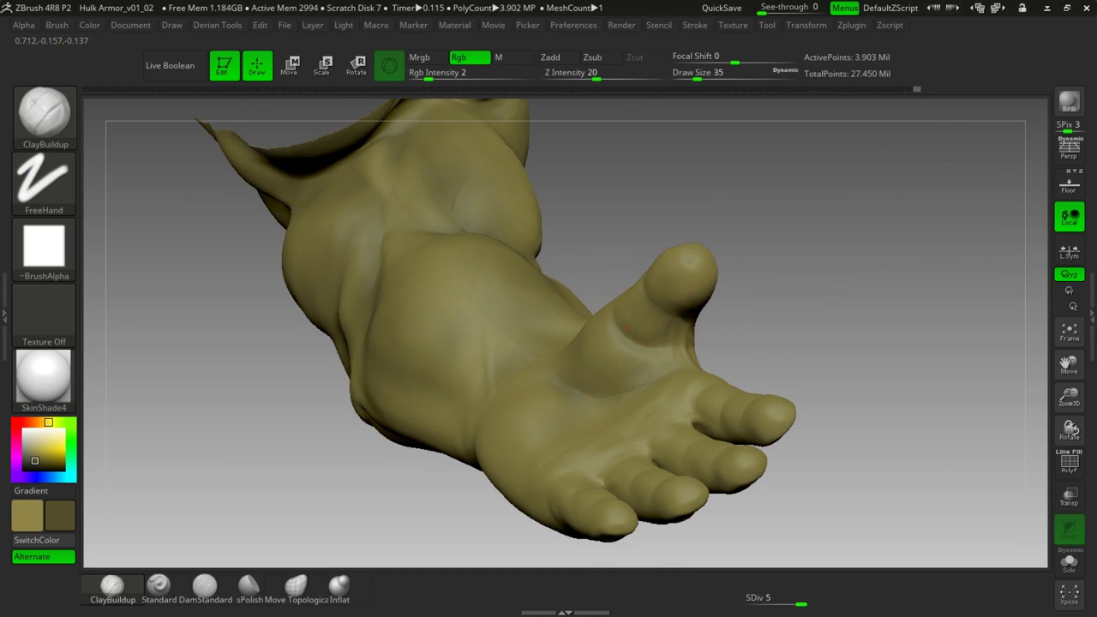
{"action": "right_click_drag", "start_coordinate": [710, 363], "coordinate": [514, 324]}
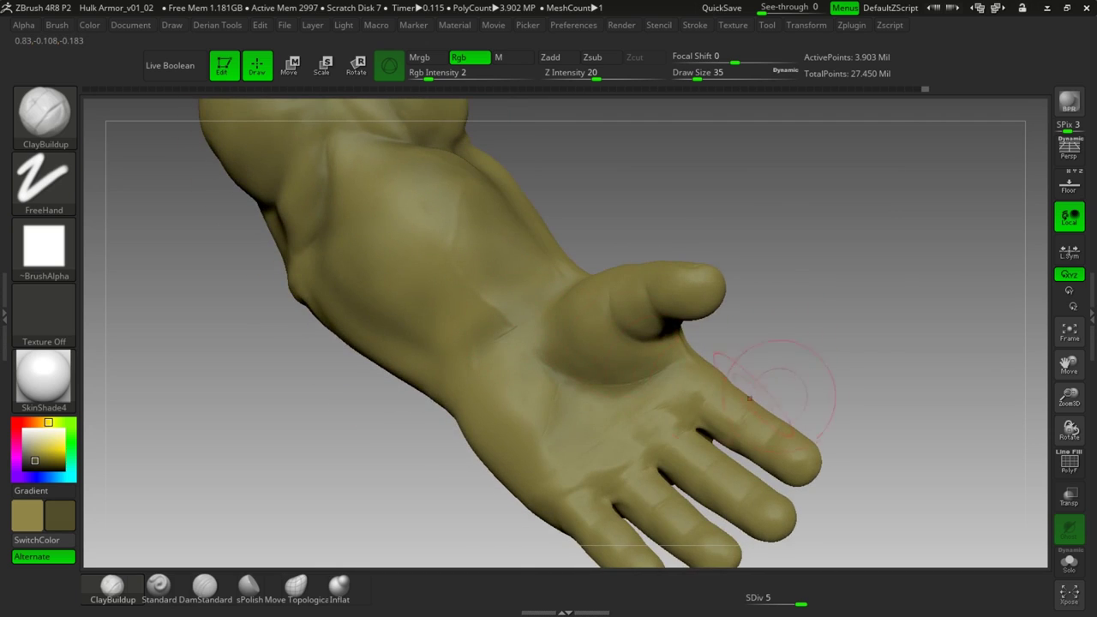
{"action": "mouse_move", "coordinate": [786, 396]}
{"action": "left_mouse_down", "text": "alt"}
{"action": "mouse_move", "coordinate": [775, 328]}
{"action": "mouse_move", "coordinate": [776, 343]}
{"action": "mouse_move", "coordinate": [462, 353]}
{"action": "mouse_move", "coordinate": [486, 279]}
{"action": "left_mouse_up", "text": "alt"}
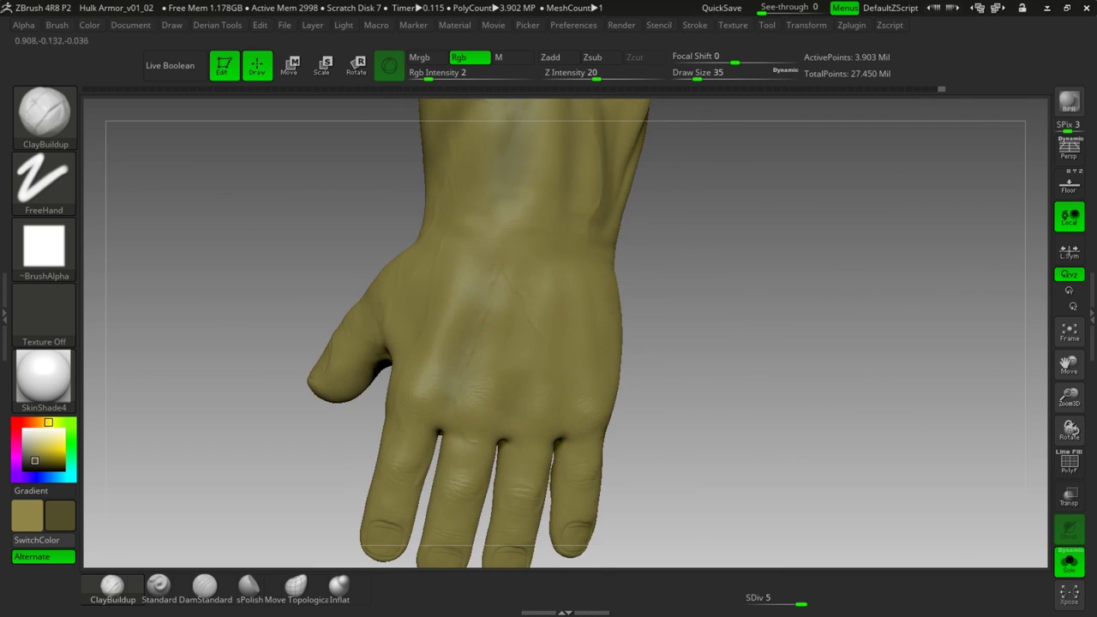
- Shade the back of the left hand between the tendons and the web beside the thumb at draw size 35
{"action": "right_click_drag", "start_coordinate": [677, 352], "coordinate": [554, 422]}
{"action": "left_click_drag", "start_coordinate": [564, 429], "coordinate": [566, 270]}
{"action": "left_click_drag", "start_coordinate": [512, 394], "coordinate": [539, 240]}
{"action": "left_click_drag", "start_coordinate": [644, 327], "coordinate": [635, 401]}
{"action": "right_click_drag", "start_coordinate": [638, 420], "coordinate": [750, 412]}
{"action": "mouse_move", "coordinate": [450, 366]}
{"action": "left_mouse_down"}
{"action": "mouse_move", "coordinate": [443, 351]}
{"action": "mouse_move", "coordinate": [429, 367]}
{"action": "left_mouse_up"}
{"action": "right_click_drag", "start_coordinate": [368, 403], "coordinate": [399, 411]}
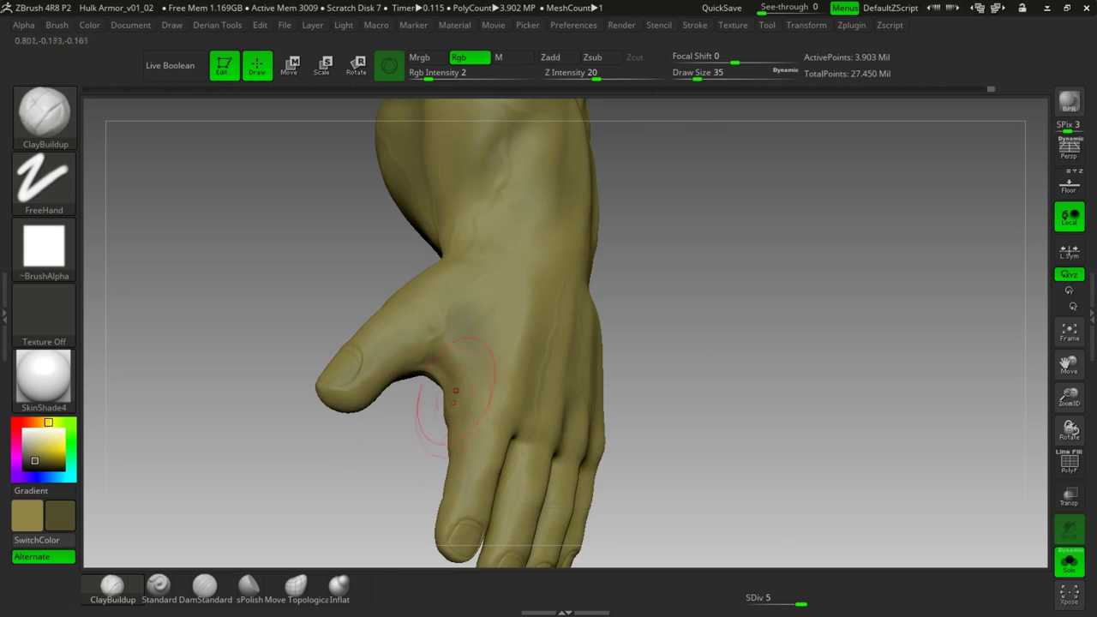
- Shade around the left thumb base and inner wrist, and the back of the wrist at draw size 25
{"action": "mouse_move", "coordinate": [390, 489]}
{"action": "left_mouse_down"}
{"action": "mouse_move", "coordinate": [471, 364]}
{"action": "mouse_move", "coordinate": [577, 245]}
{"action": "mouse_move", "coordinate": [624, 384]}
{"action": "mouse_move", "coordinate": [720, 355]}
{"action": "left_mouse_up"}
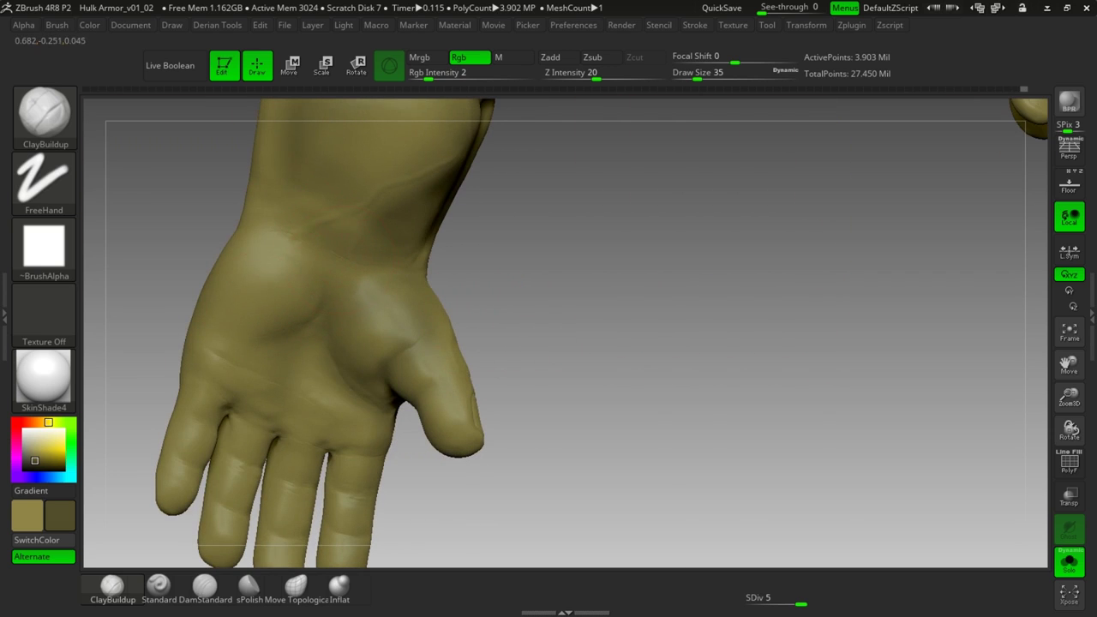
{"action": "right_click_drag", "start_coordinate": [465, 270], "coordinate": [216, 252]}
{"action": "left_click_drag", "start_coordinate": [244, 236], "coordinate": [257, 236]}
{"action": "mouse_move", "coordinate": [381, 255]}
{"action": "left_mouse_down"}
{"action": "mouse_move", "coordinate": [600, 398]}
{"action": "mouse_move", "coordinate": [664, 409]}
{"action": "mouse_move", "coordinate": [668, 454]}
{"action": "left_mouse_up"}
{"action": "mouse_move", "coordinate": [479, 294]}
{"action": "left_mouse_down"}
{"action": "mouse_move", "coordinate": [497, 292]}
{"action": "mouse_move", "coordinate": [442, 283]}
{"action": "left_mouse_up"}
{"action": "key", "text": "space"}
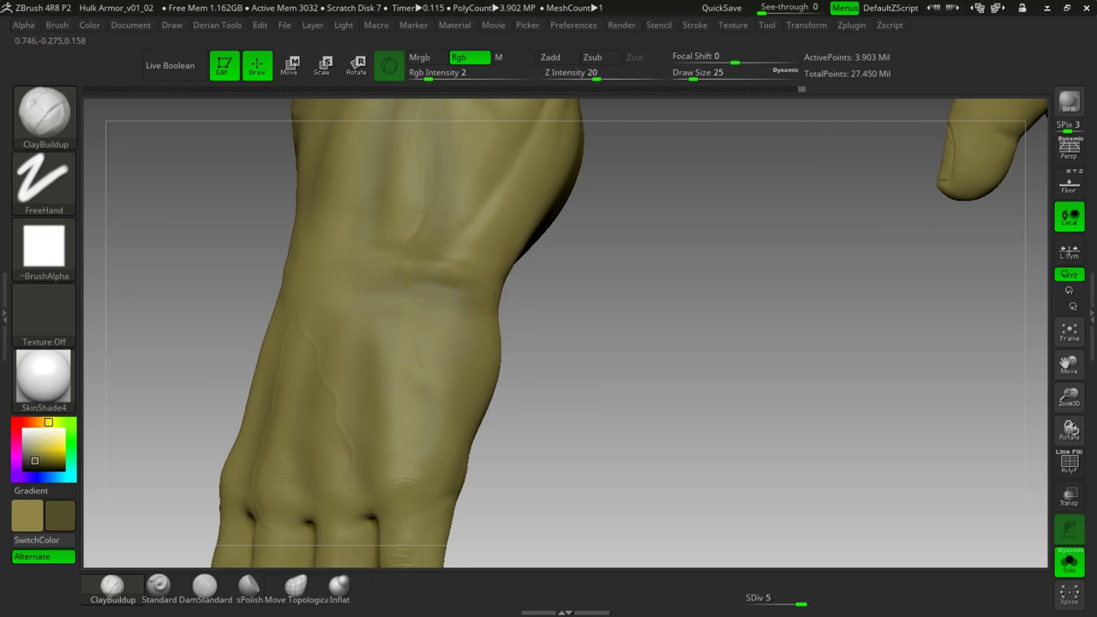
{"action": "right_click_drag", "start_coordinate": [521, 215], "coordinate": [501, 387]}
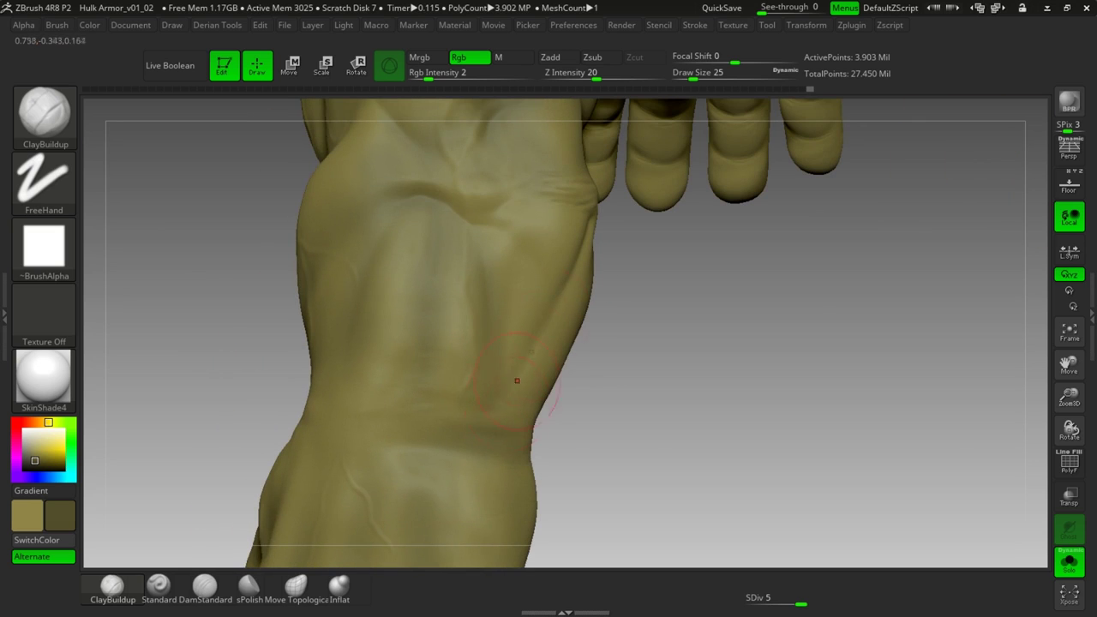
- Darken the fine skin creases at the back of the left elbow with draw size 3 and Rgb Intensity 3
{"action": "key", "text": "space"}
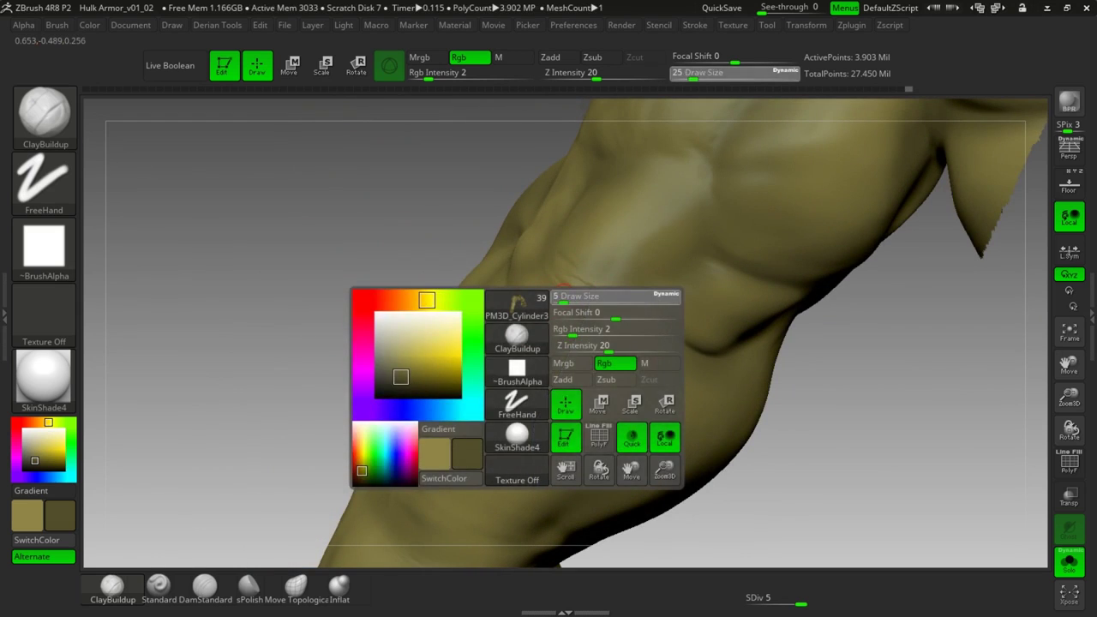
{"action": "left_click_drag", "start_coordinate": [563, 295], "coordinate": [560, 296]}
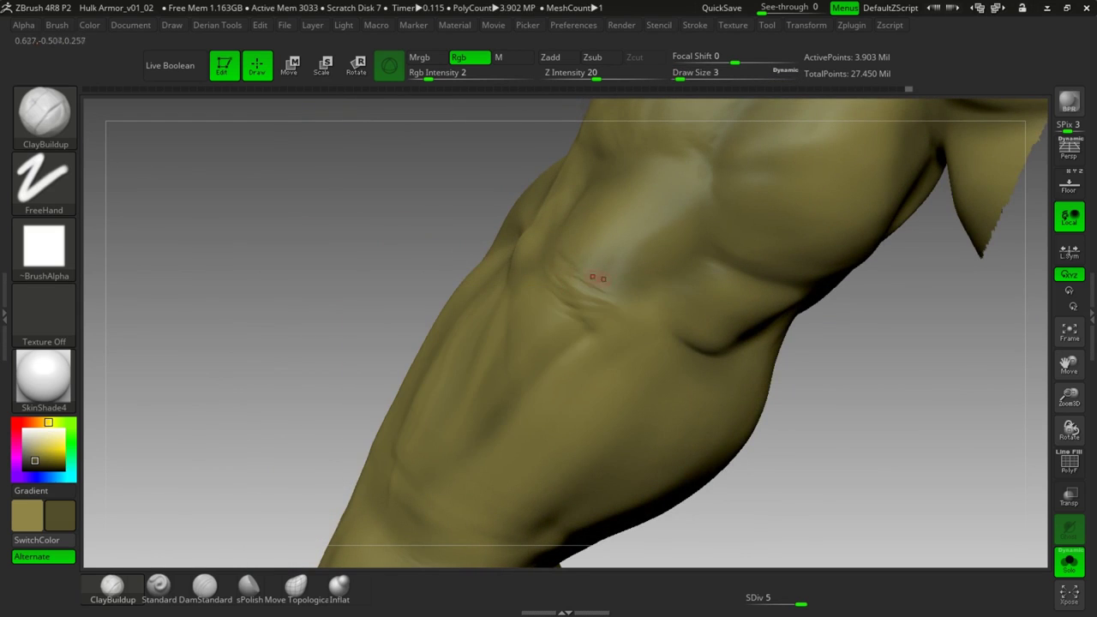
{"action": "right_click_drag", "start_coordinate": [589, 277], "coordinate": [652, 282]}
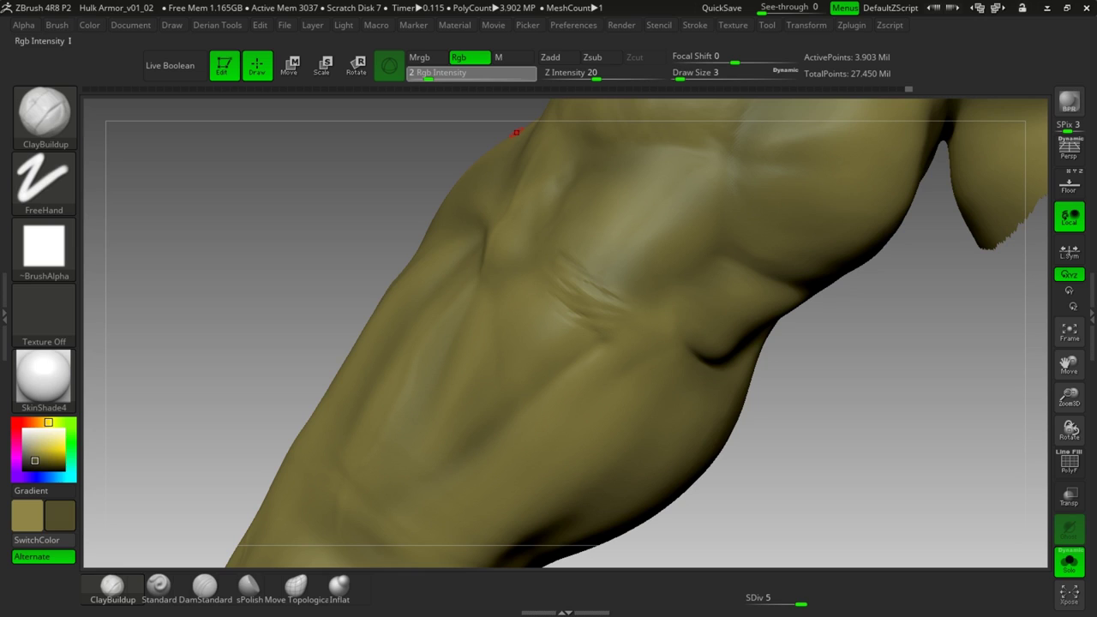
{"action": "left_click_drag", "start_coordinate": [429, 72], "coordinate": [432, 73]}
{"action": "left_click_drag", "start_coordinate": [572, 260], "coordinate": [574, 270]}
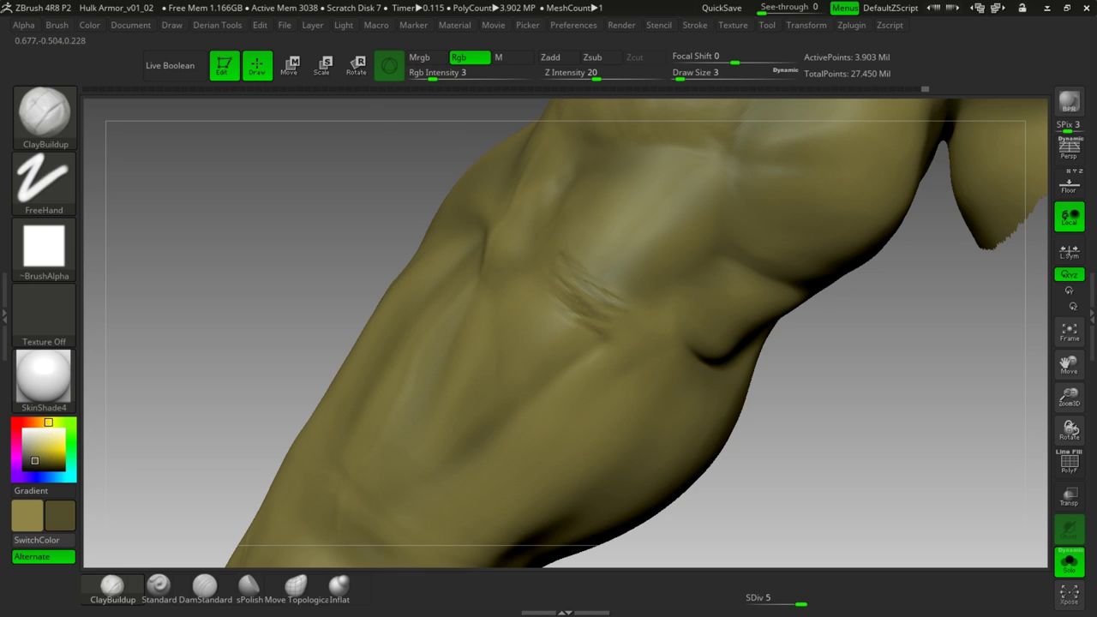
- Darken the crease lines around the left wrist and at the base of the thumb with draw size 3
{"action": "left_click_drag", "start_coordinate": [846, 458], "coordinate": [809, 368], "text": "alt"}
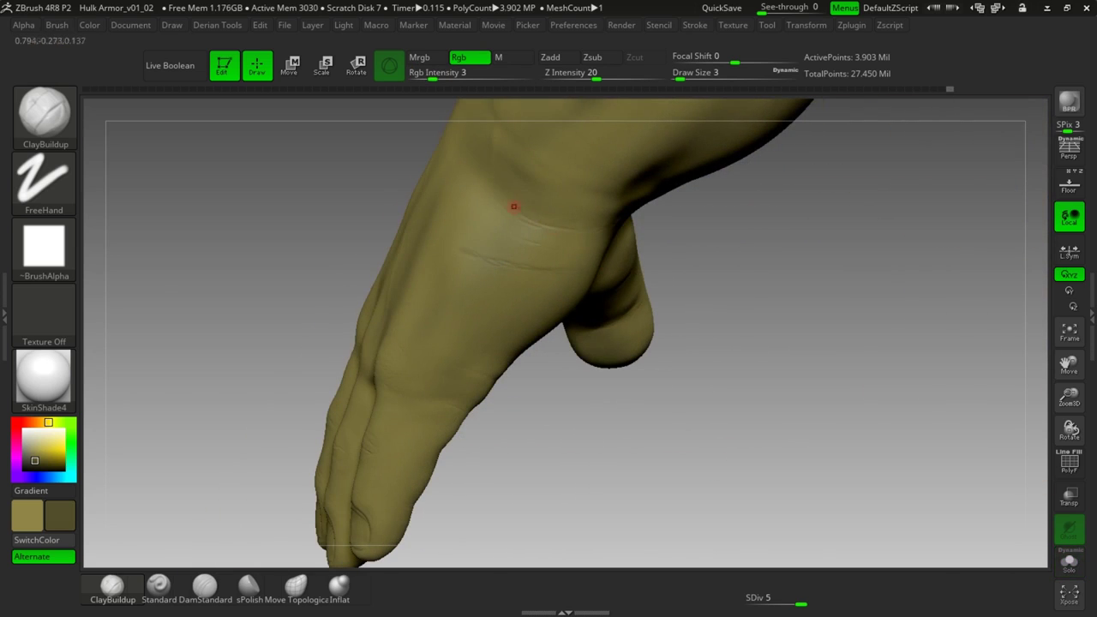
{"action": "right_click_drag", "start_coordinate": [758, 293], "coordinate": [613, 228]}
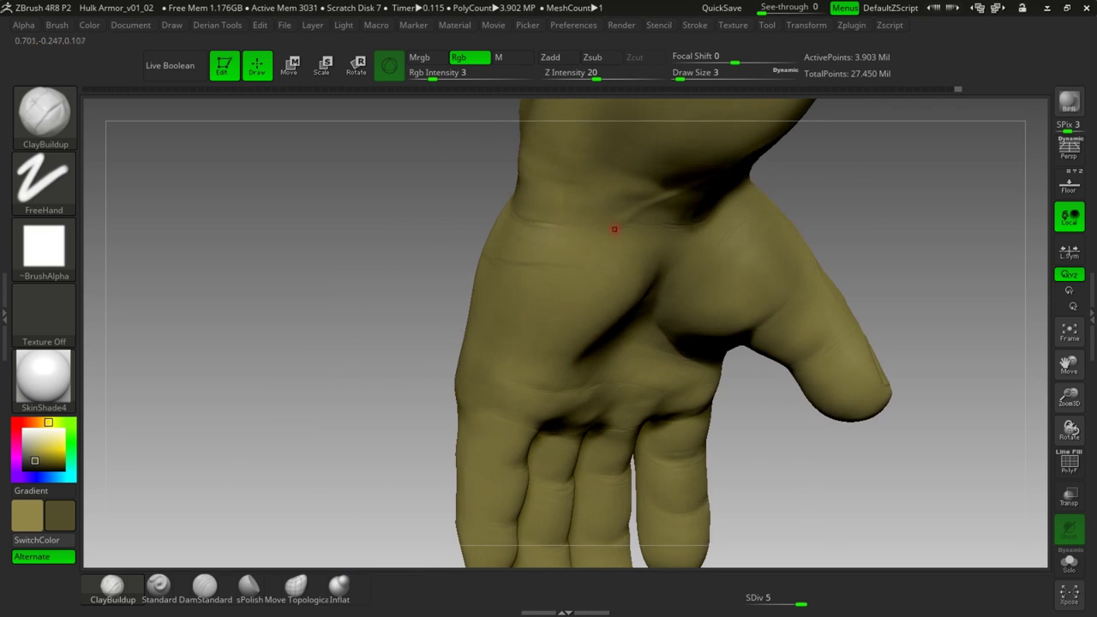
{"action": "right_click_drag", "start_coordinate": [703, 232], "coordinate": [745, 235]}
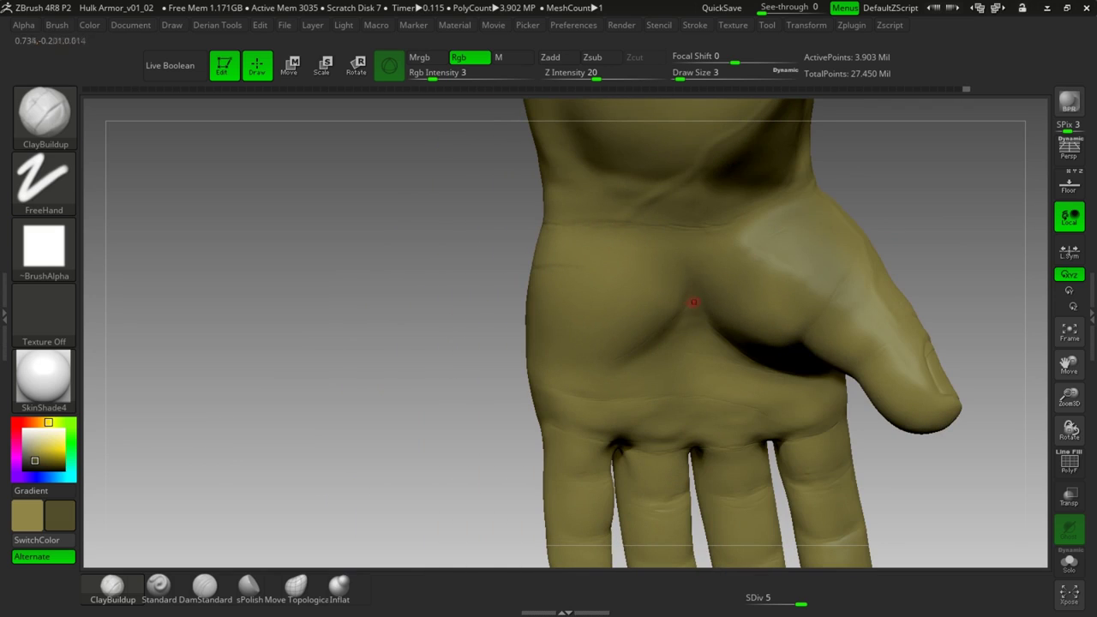
{"action": "left_click_drag", "start_coordinate": [741, 262], "coordinate": [766, 233]}
{"action": "mouse_move", "coordinate": [804, 212]}
{"action": "right_mouse_down"}
{"action": "mouse_move", "coordinate": [510, 325]}
{"action": "mouse_move", "coordinate": [730, 228]}
{"action": "right_mouse_up"}
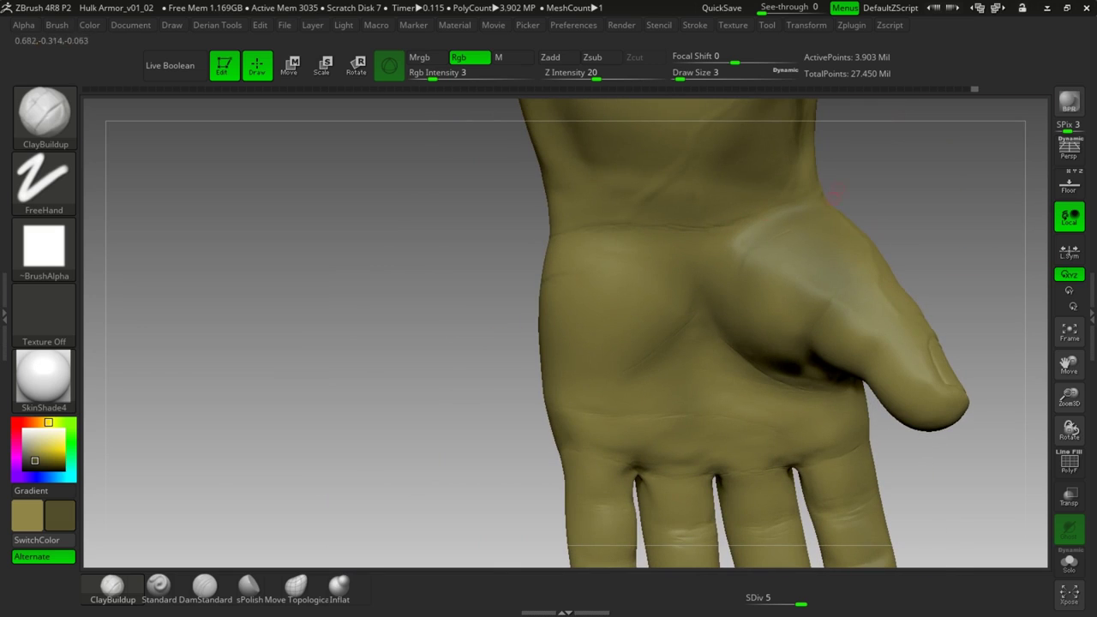
{"action": "right_click_drag", "start_coordinate": [828, 204], "coordinate": [529, 320]}
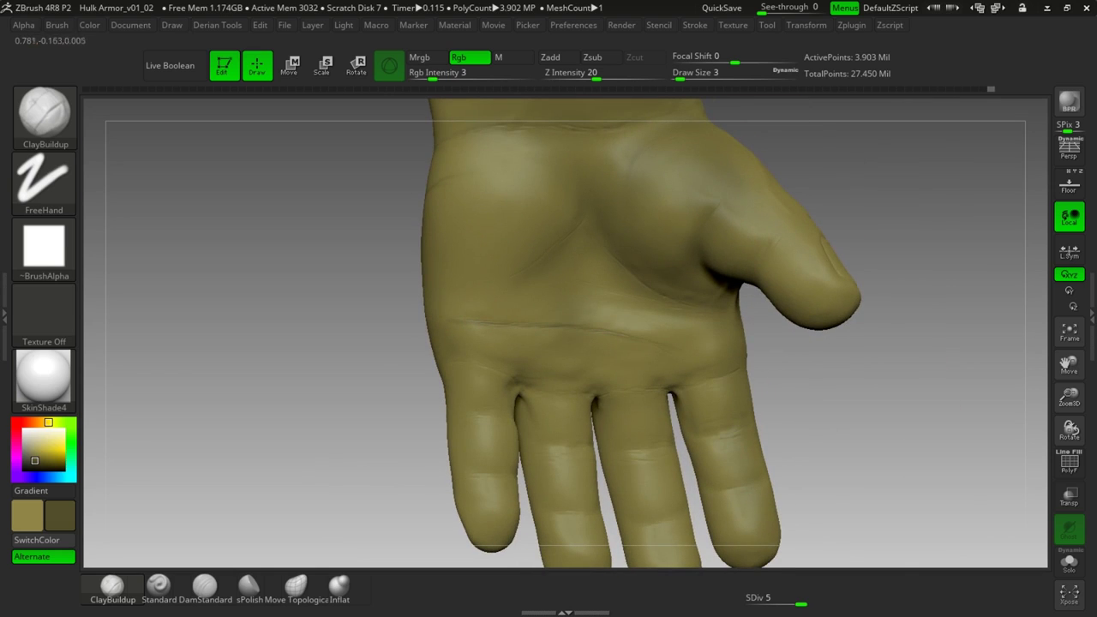
- Darken the main palm lines and the finger joint creases on the palm side of the left hand
{"action": "left_click_drag", "start_coordinate": [881, 365], "coordinate": [918, 296]}
{"action": "left_click_drag", "start_coordinate": [788, 274], "coordinate": [794, 250]}
{"action": "left_click_drag", "start_coordinate": [823, 364], "coordinate": [793, 381]}
{"action": "left_click_drag", "start_coordinate": [794, 247], "coordinate": [818, 256]}
{"action": "mouse_move", "coordinate": [930, 245]}
{"action": "left_mouse_down"}
{"action": "mouse_move", "coordinate": [840, 253]}
{"action": "mouse_move", "coordinate": [895, 236]}
{"action": "left_mouse_up"}
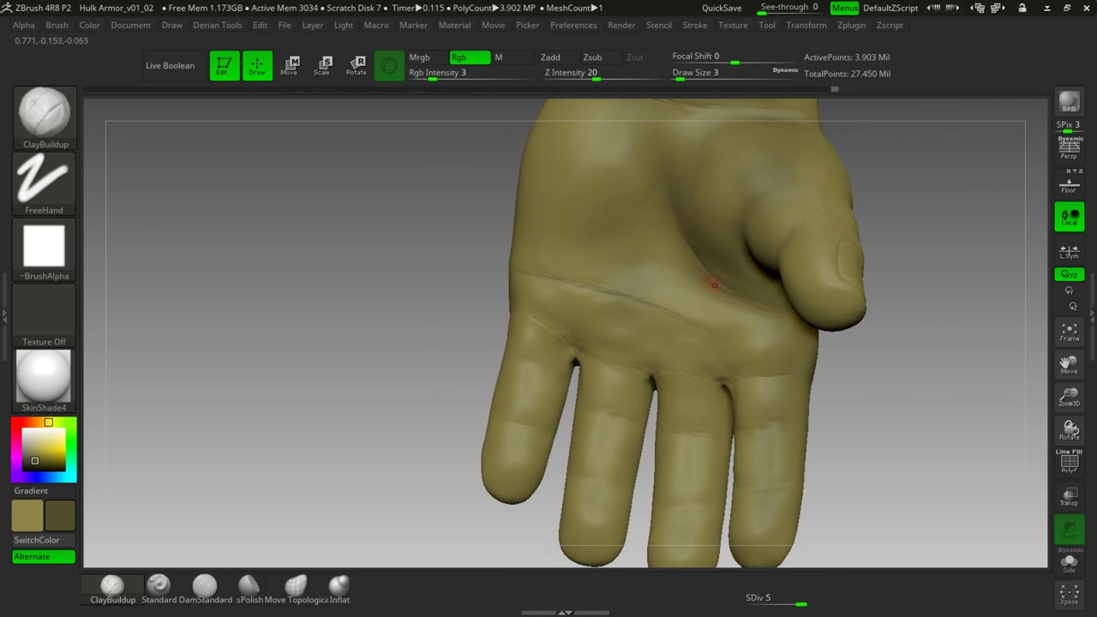
{"action": "left_click_drag", "start_coordinate": [653, 254], "coordinate": [662, 258]}
{"action": "mouse_move", "coordinate": [875, 461]}
{"action": "left_mouse_down", "text": "alt"}
{"action": "mouse_move", "coordinate": [866, 358]}
{"action": "mouse_move", "coordinate": [869, 390]}
{"action": "mouse_move", "coordinate": [909, 374]}
{"action": "left_mouse_up", "text": "alt"}
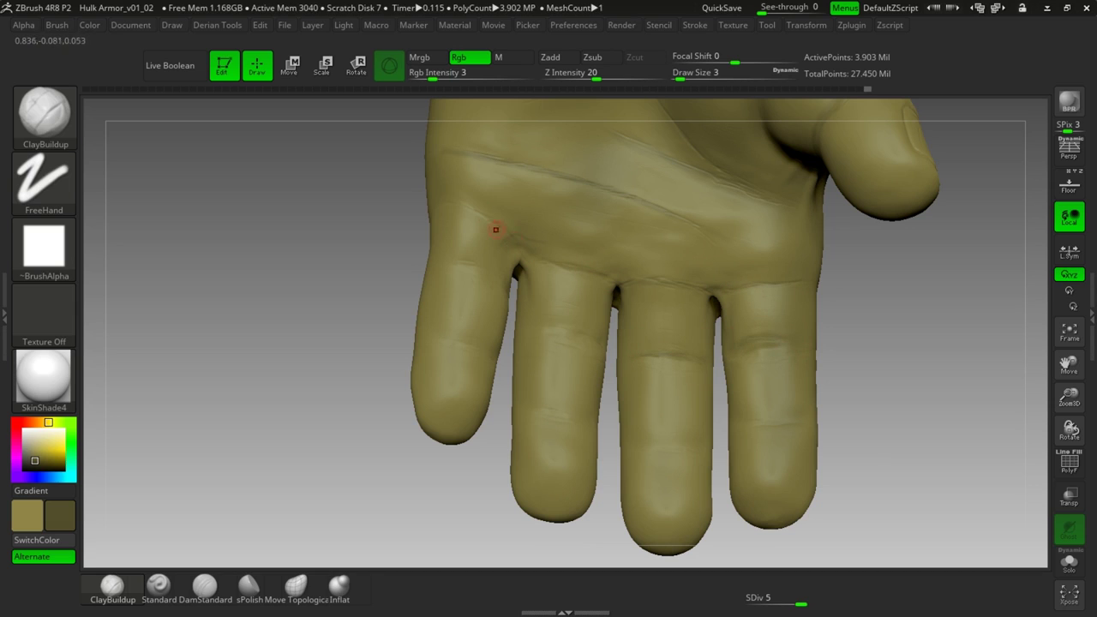
- Set the draw size to 2 and darken the joint wrinkles on the backs of the left hand's fingers
{"action": "left_click_drag", "start_coordinate": [346, 262], "coordinate": [407, 347], "text": "alt"}
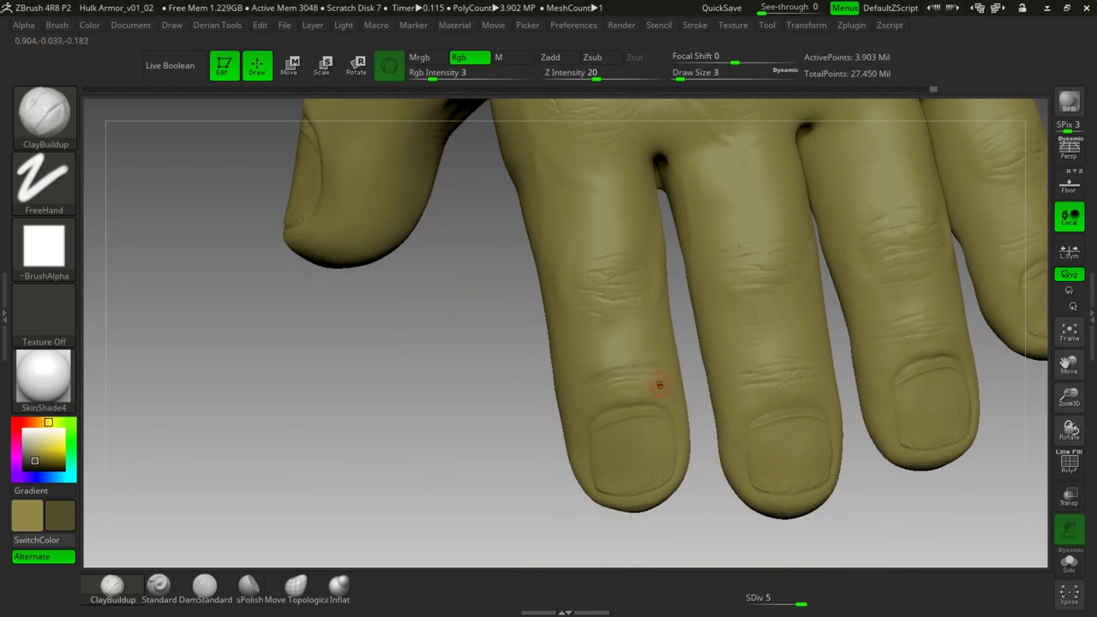
{"action": "key", "text": "space"}
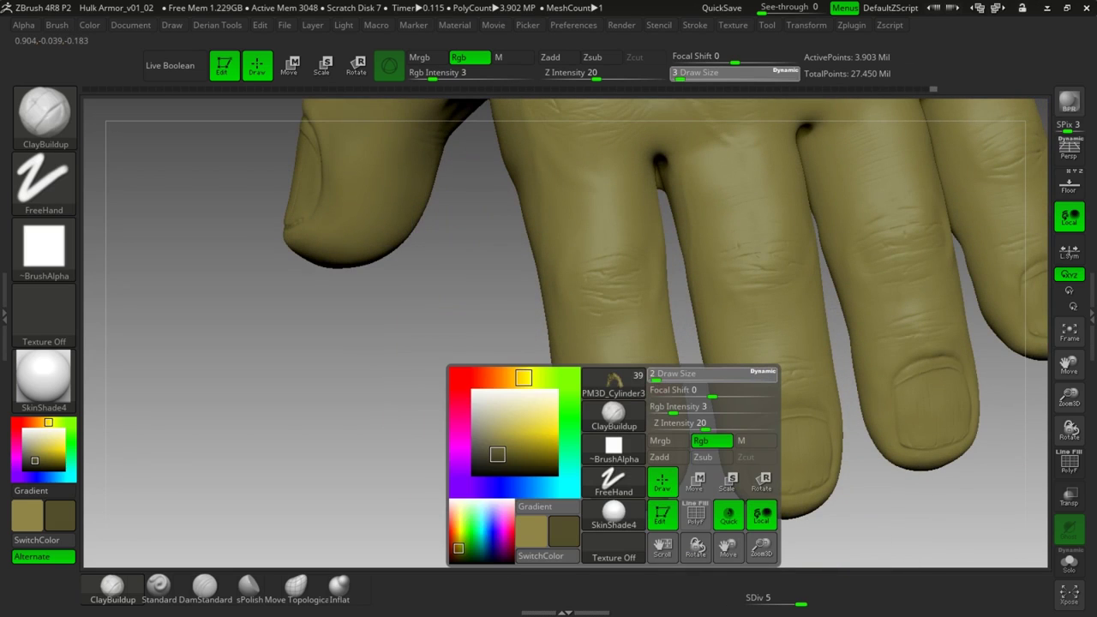
{"action": "key", "text": "space"}
{"action": "left_click", "coordinate": [639, 378]}
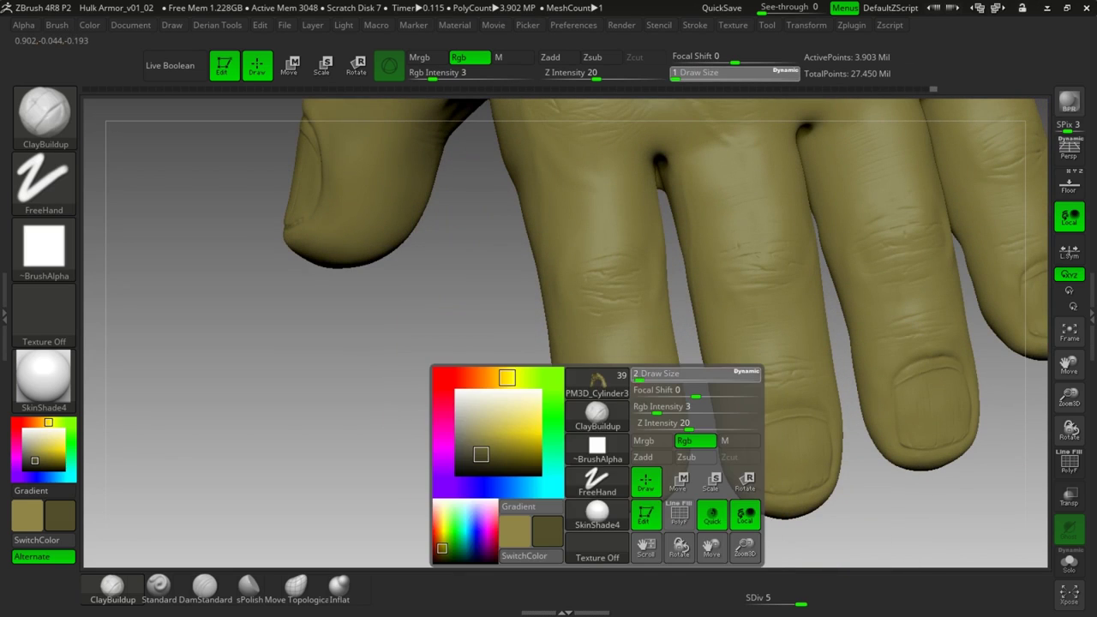
{"action": "key", "text": "space"}
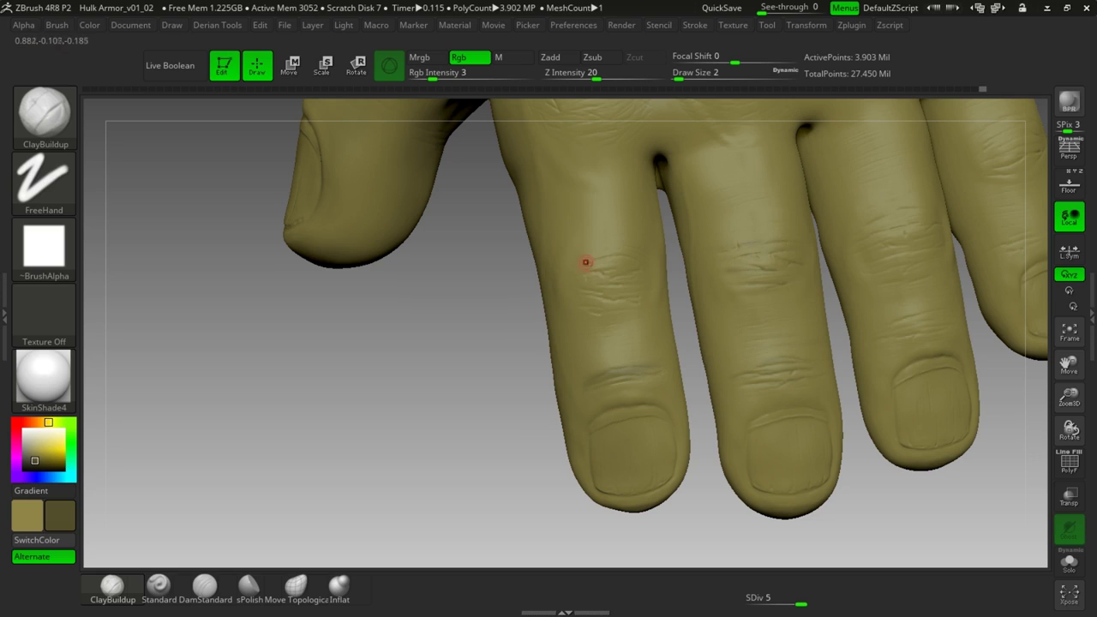
{"action": "mouse_move", "coordinate": [649, 270]}
{"action": "left_mouse_down"}
{"action": "mouse_move", "coordinate": [600, 281]}
{"action": "mouse_move", "coordinate": [603, 295]}
{"action": "left_mouse_up"}
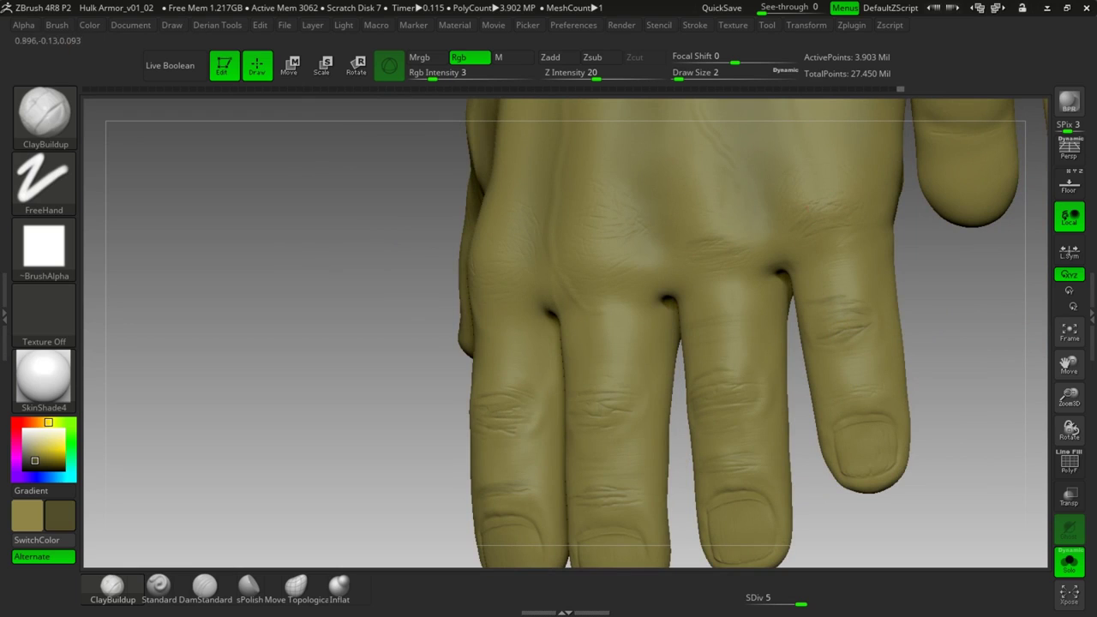
- Darken the knuckle wrinkles across the back of the left hand at draw size 2
{"action": "left_click_drag", "start_coordinate": [942, 318], "coordinate": [564, 228]}
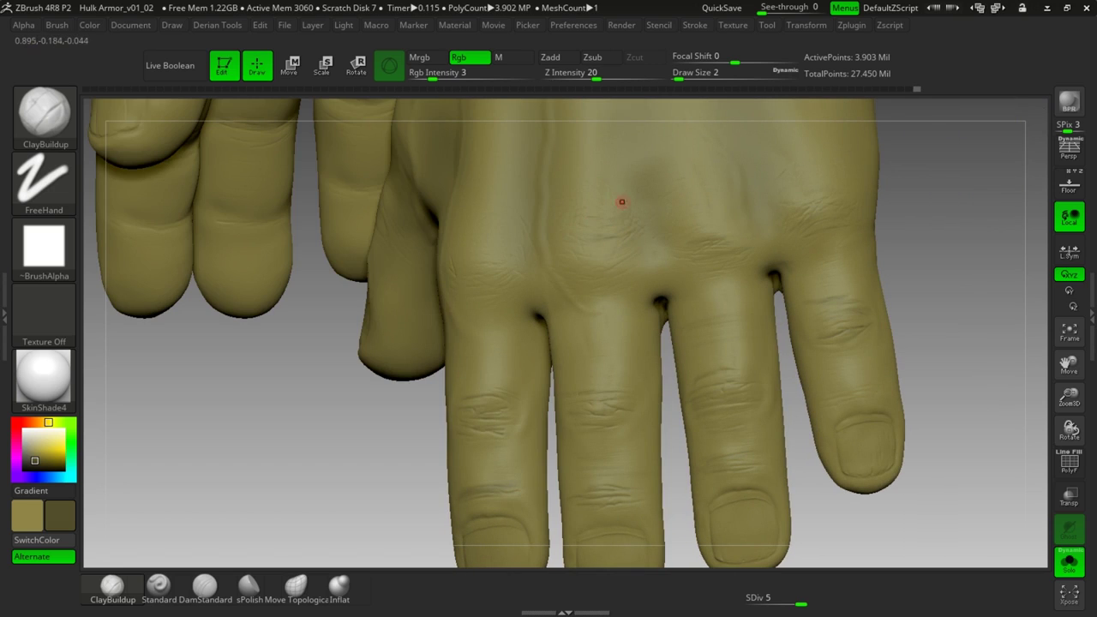
{"action": "left_click_drag", "start_coordinate": [693, 241], "coordinate": [710, 221]}
{"action": "mouse_move", "coordinate": [557, 264]}
{"action": "left_mouse_down"}
{"action": "mouse_move", "coordinate": [575, 281]}
{"action": "mouse_move", "coordinate": [471, 281]}
{"action": "left_mouse_up"}
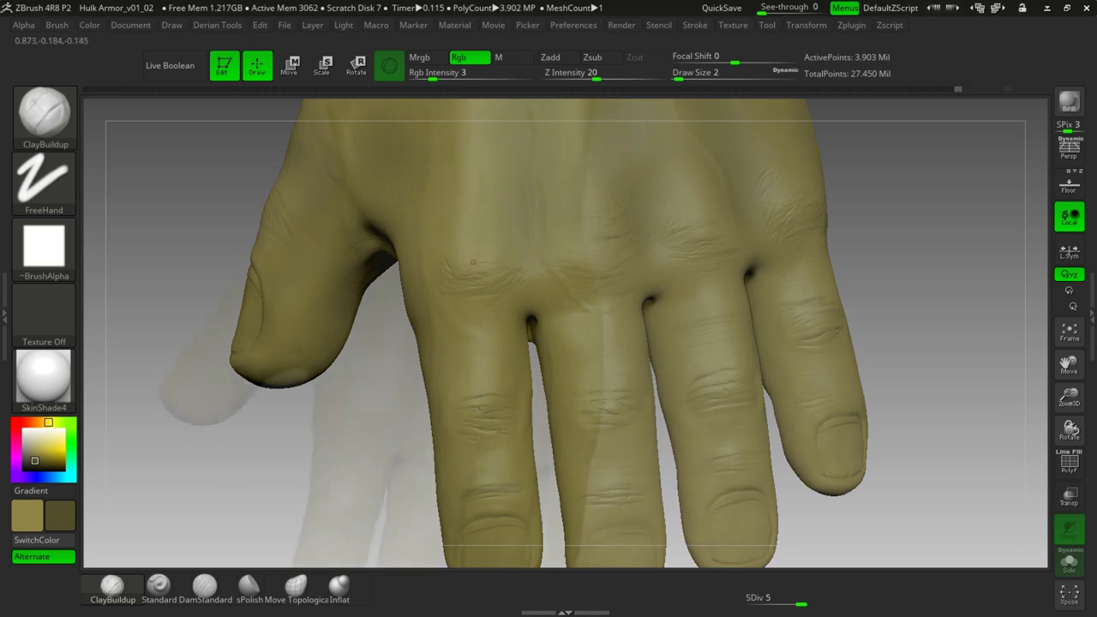
- Shade the left hand's fingers softly at draw size 31, and switch to the Flat Color material with draw size 51
{"action": "key", "text": "space"}
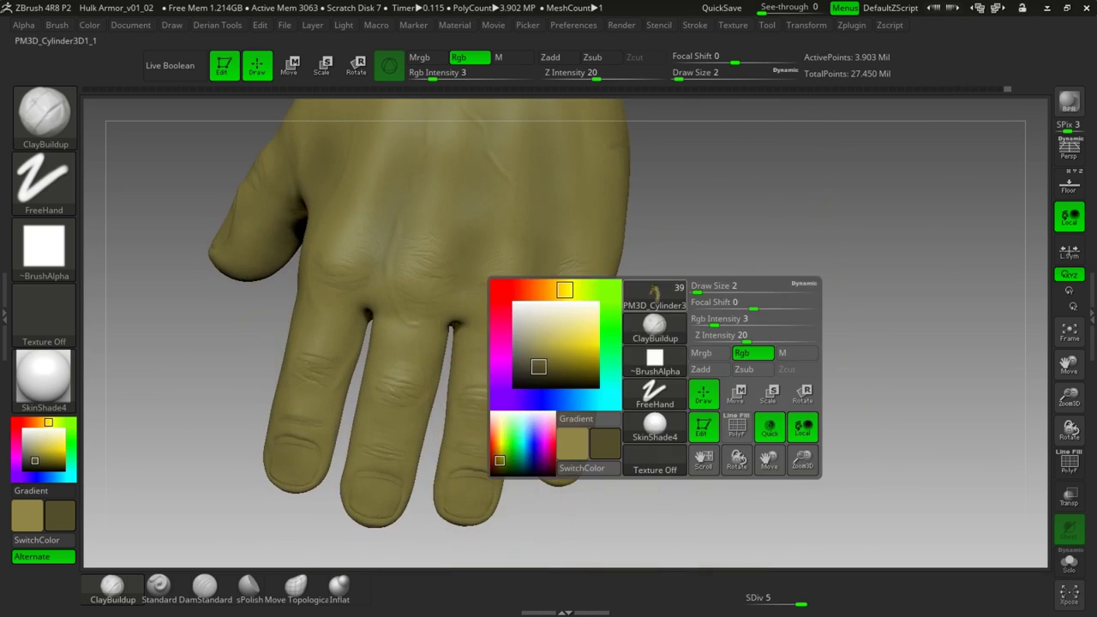
{"action": "mouse_move", "coordinate": [690, 291]}
{"action": "left_mouse_down"}
{"action": "mouse_move", "coordinate": [712, 296]}
{"action": "mouse_move", "coordinate": [369, 206]}
{"action": "left_mouse_up"}
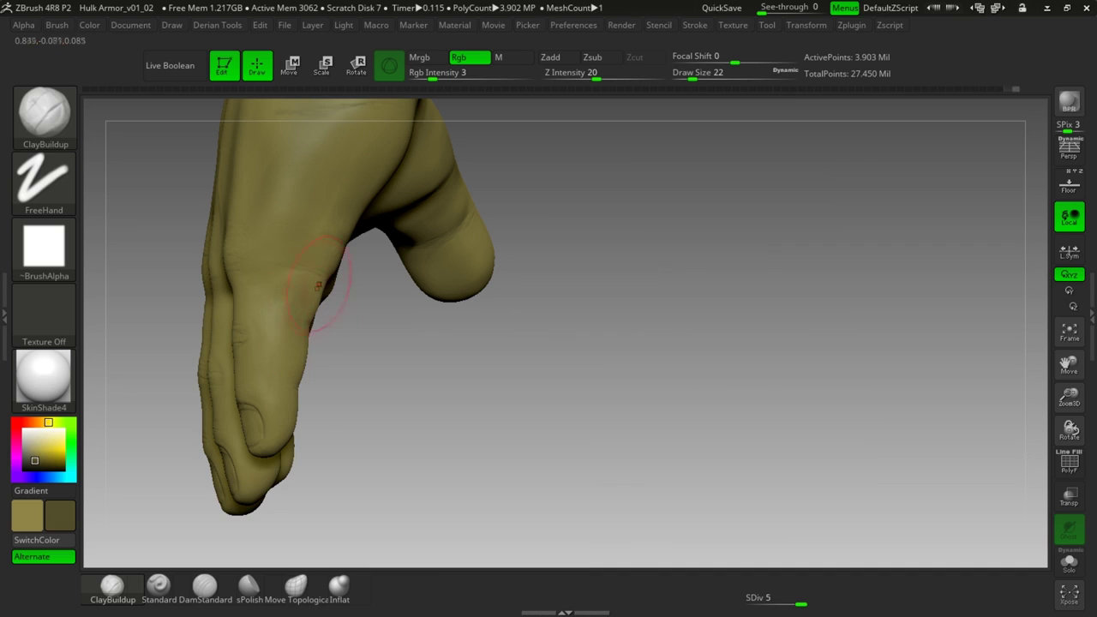
{"action": "key", "text": "space"}
{"action": "left_click_drag", "start_coordinate": [305, 327], "coordinate": [309, 327]}
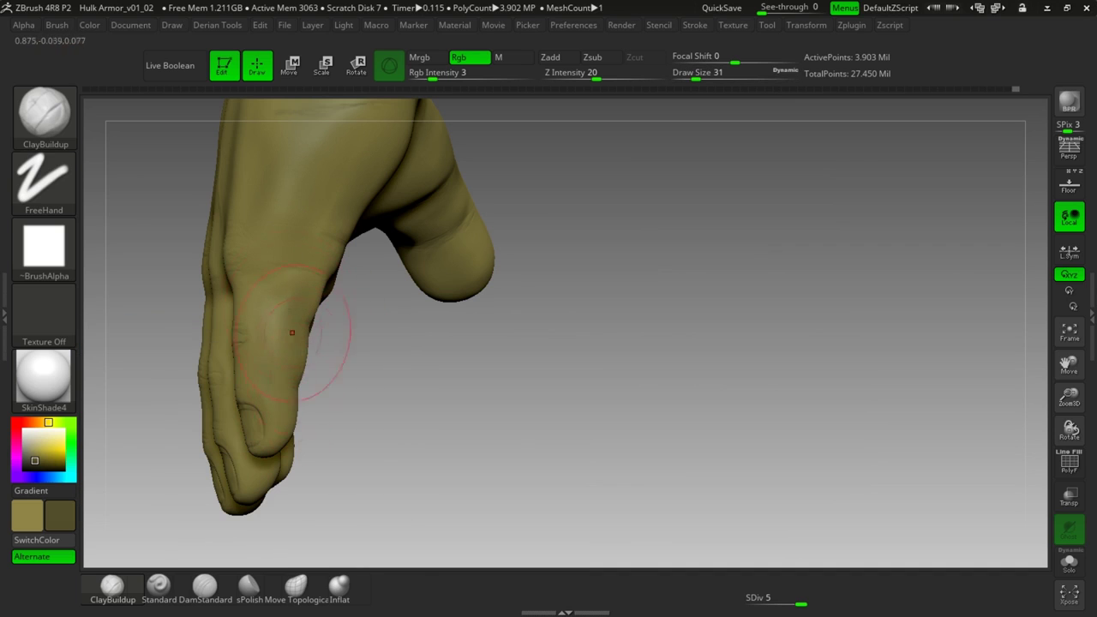
{"action": "left_click_drag", "start_coordinate": [448, 472], "coordinate": [305, 454]}
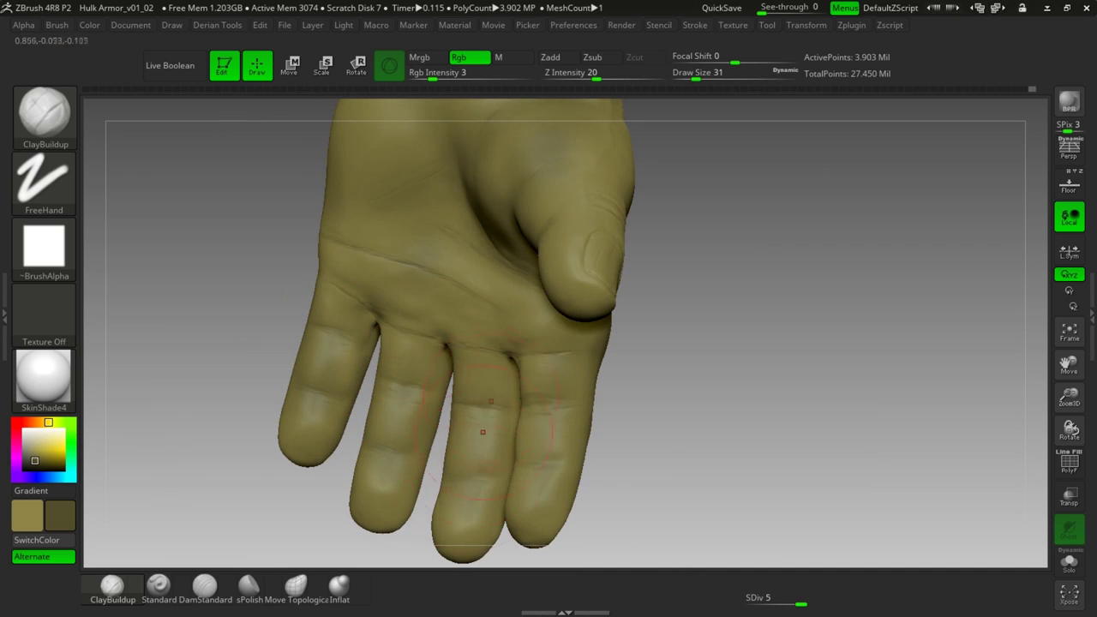
{"action": "left_click_drag", "start_coordinate": [660, 411], "coordinate": [736, 405]}
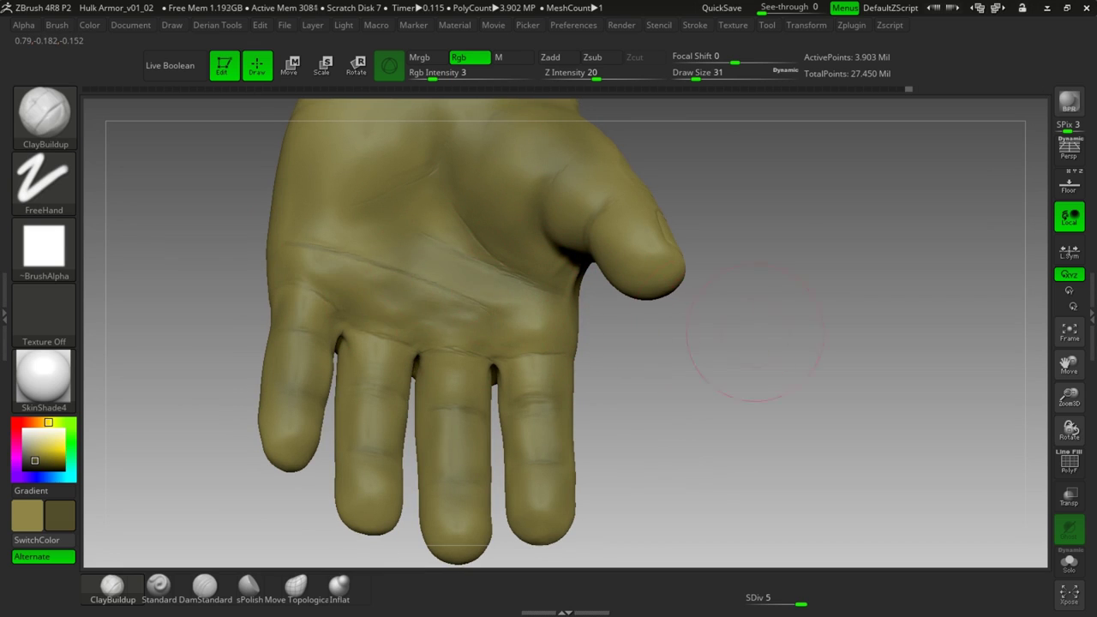
{"action": "mouse_move", "coordinate": [531, 326]}
{"action": "left_mouse_down"}
{"action": "mouse_move", "coordinate": [629, 282]}
{"action": "mouse_move", "coordinate": [645, 289]}
{"action": "mouse_move", "coordinate": [600, 245]}
{"action": "left_mouse_up"}
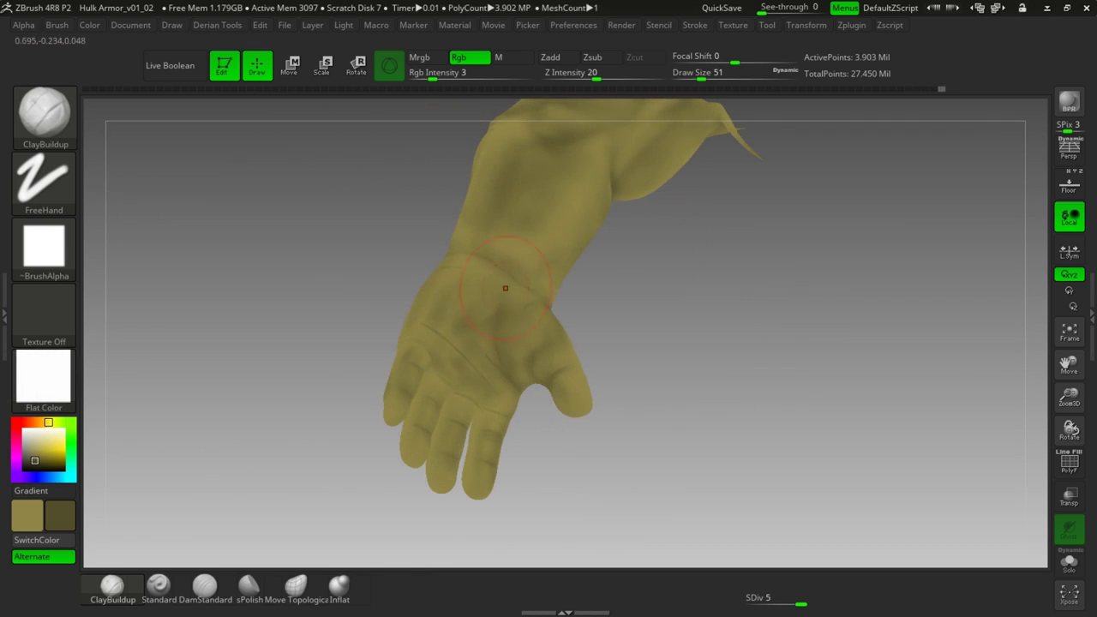
- Set the draw size to 27 and softly shade the back of the left hand around the knuckles and between the fingers
{"action": "mouse_move", "coordinate": [643, 356]}
{"action": "left_mouse_down"}
{"action": "mouse_move", "coordinate": [698, 364]}
{"action": "mouse_move", "coordinate": [720, 352]}
{"action": "mouse_move", "coordinate": [719, 411]}
{"action": "mouse_move", "coordinate": [668, 368]}
{"action": "left_mouse_up"}
{"action": "key", "text": "space"}
{"action": "left_click_drag", "start_coordinate": [506, 316], "coordinate": [495, 314]}
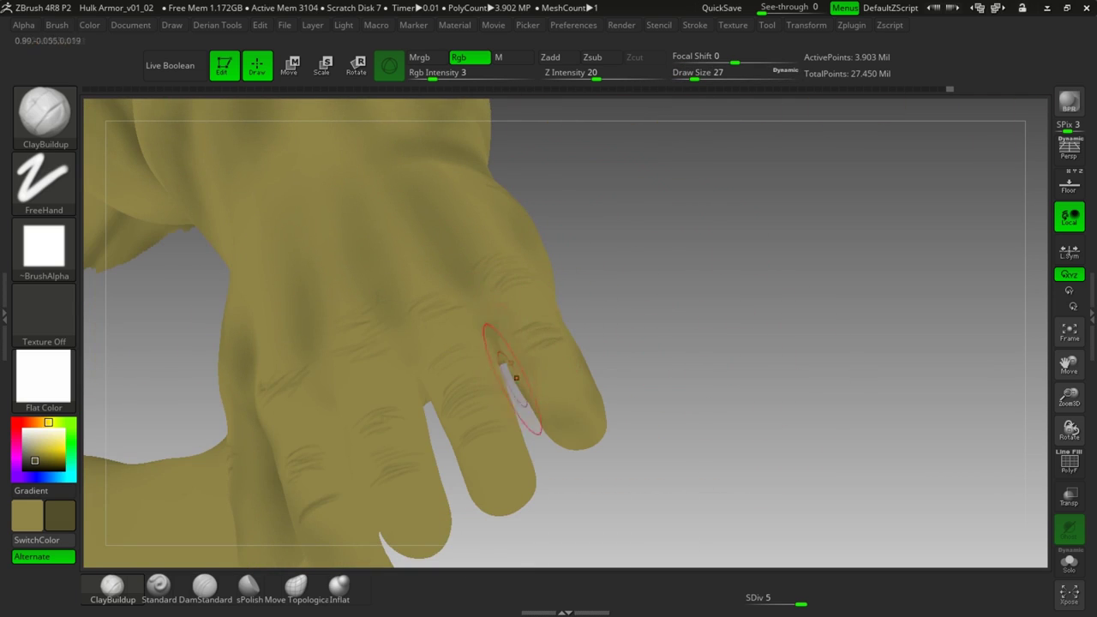
{"action": "left_click_drag", "start_coordinate": [643, 359], "coordinate": [728, 364]}
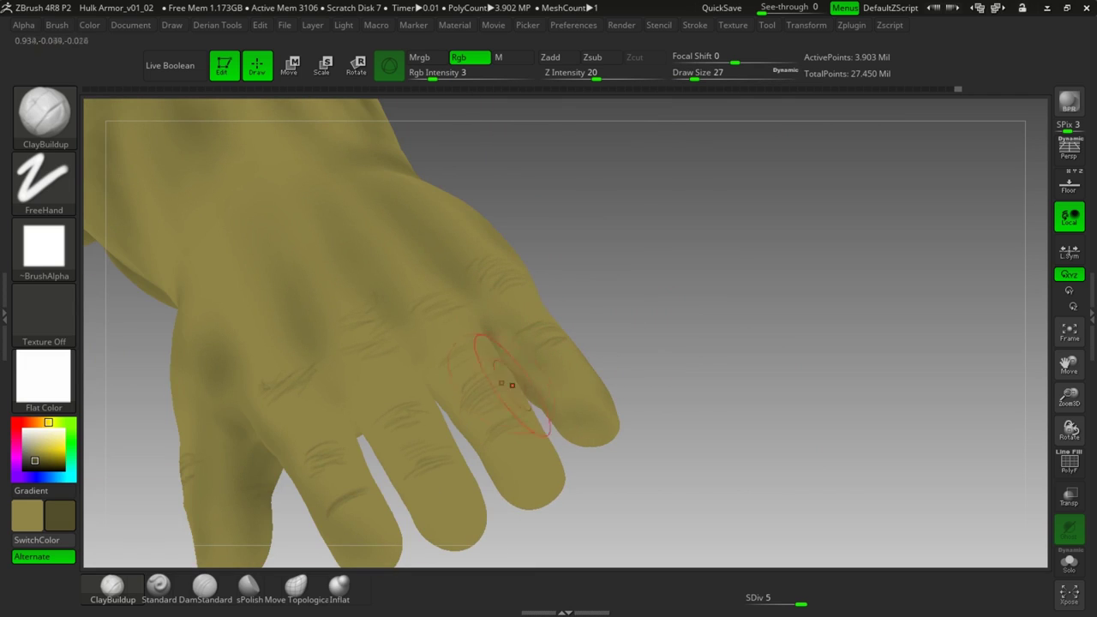
{"action": "left_click_drag", "start_coordinate": [588, 318], "coordinate": [404, 417]}
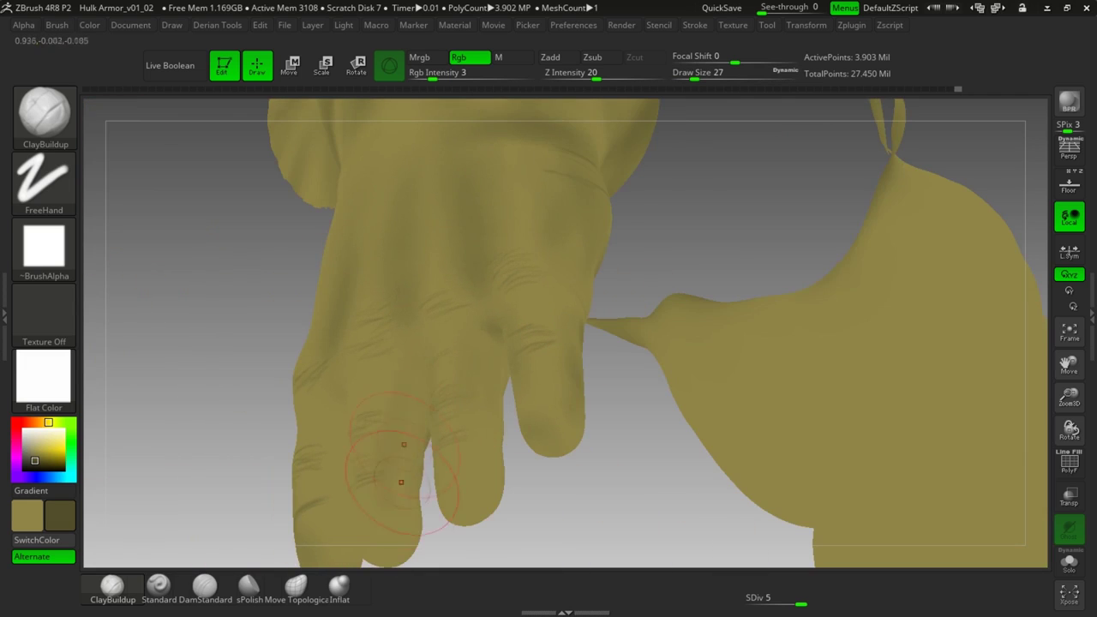
{"action": "left_click_drag", "start_coordinate": [583, 526], "coordinate": [343, 403]}
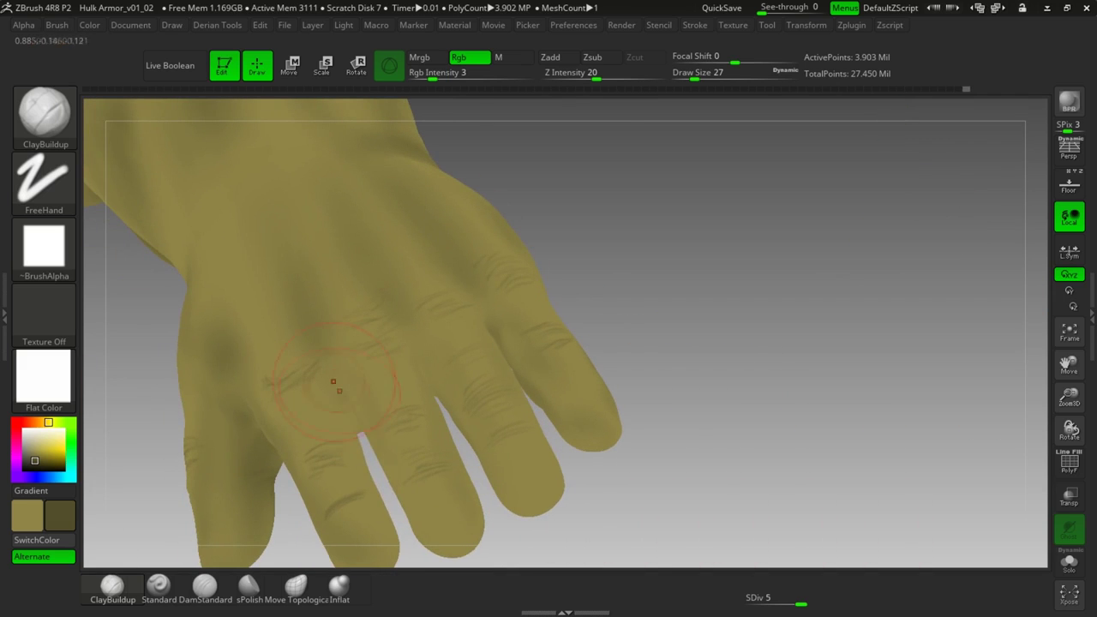
{"action": "mouse_move", "coordinate": [636, 518]}
{"action": "left_mouse_down"}
{"action": "mouse_move", "coordinate": [666, 460]}
{"action": "mouse_move", "coordinate": [360, 318]}
{"action": "left_mouse_up"}
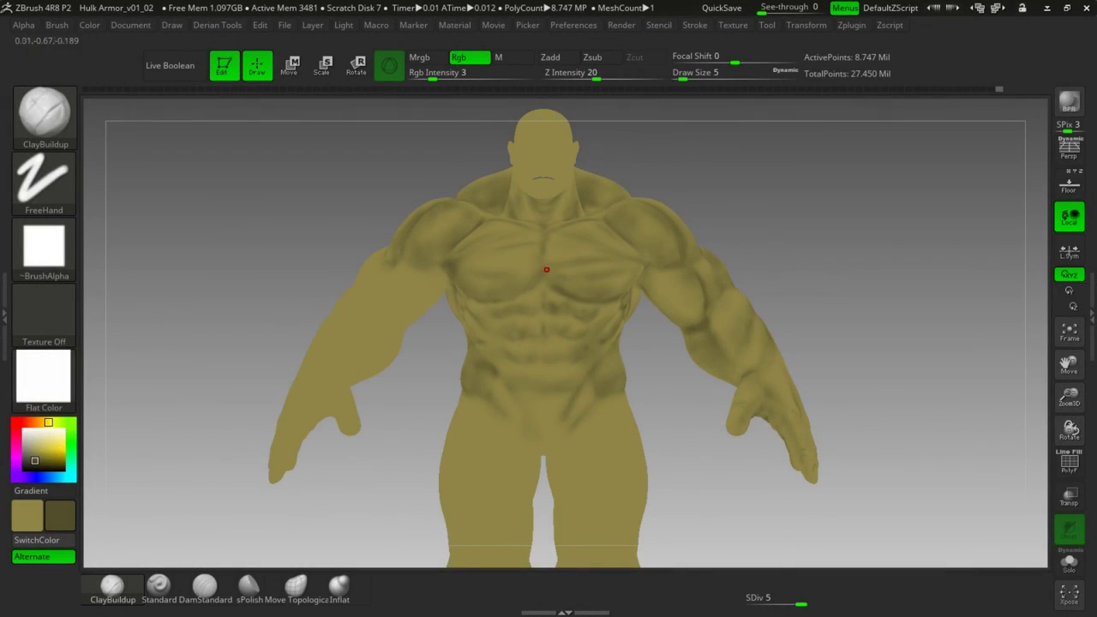
{"action": "right_click_drag", "start_coordinate": [580, 258], "coordinate": [591, 352], "text": "ctrl"}
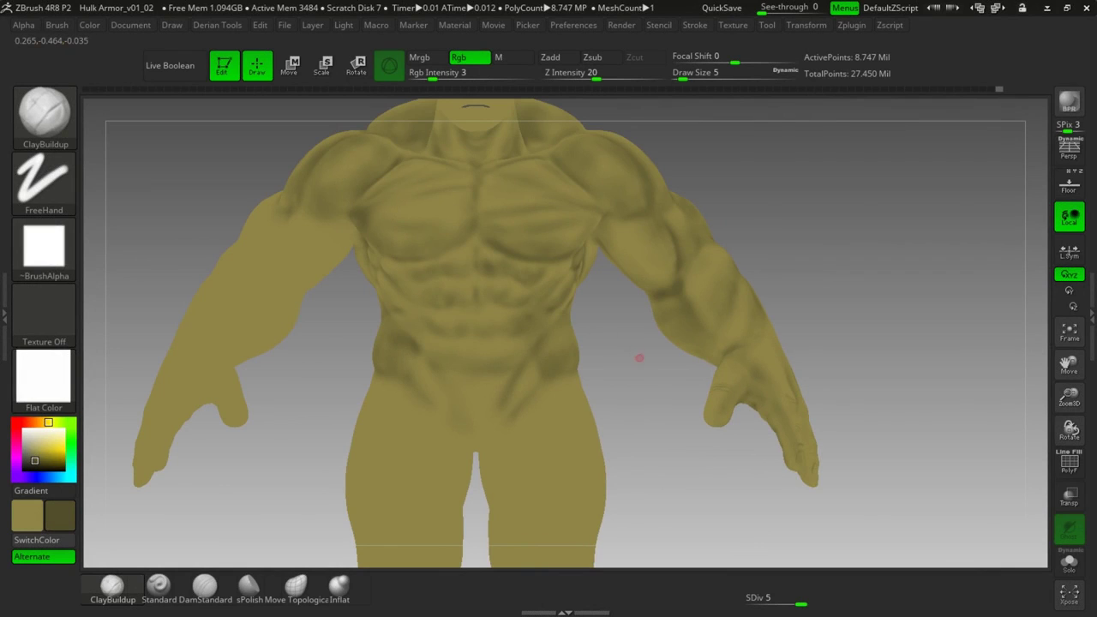
{"action": "left_click_drag", "start_coordinate": [628, 369], "coordinate": [684, 377], "text": "alt"}
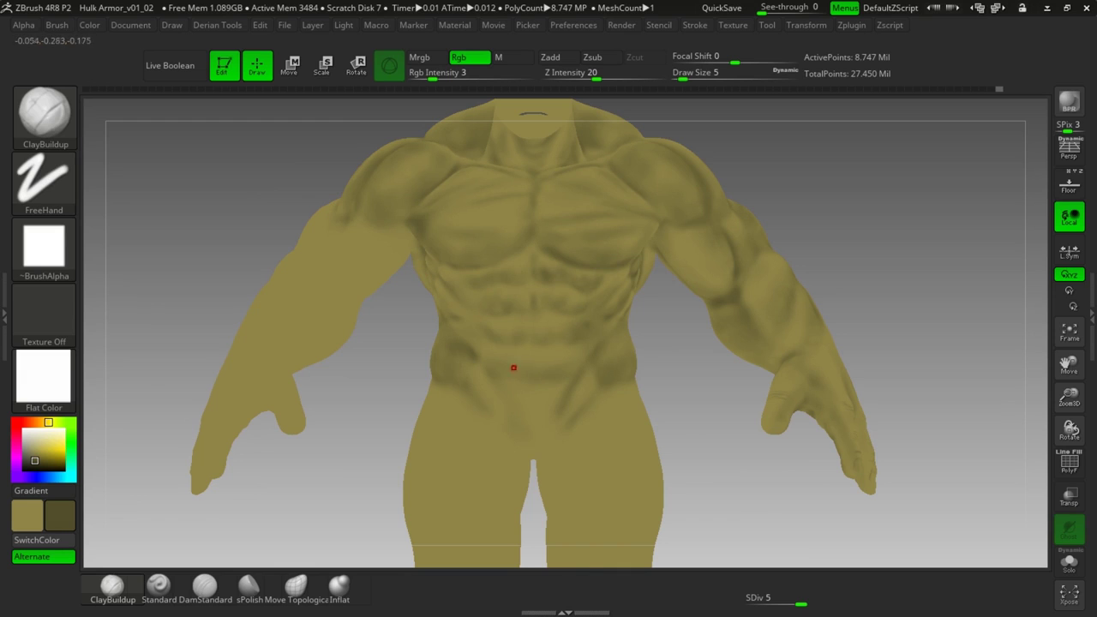
{"action": "left_click_drag", "start_coordinate": [808, 213], "coordinate": [780, 235], "text": "alt"}
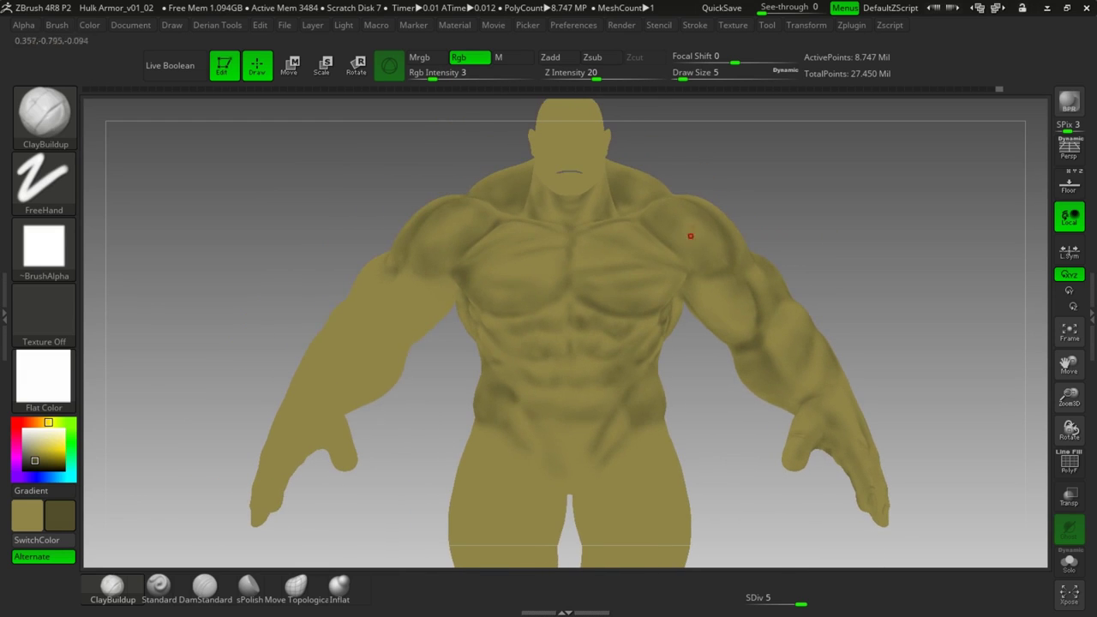